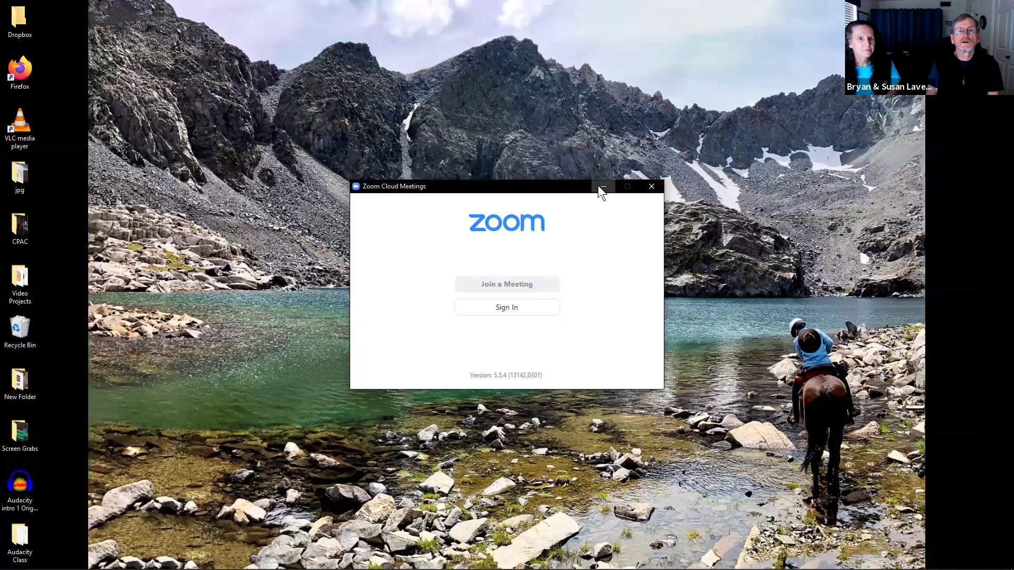
Minimize the Zoom Cloud Meetings window and switch to the untitled Audacity project
left_click(602, 188)
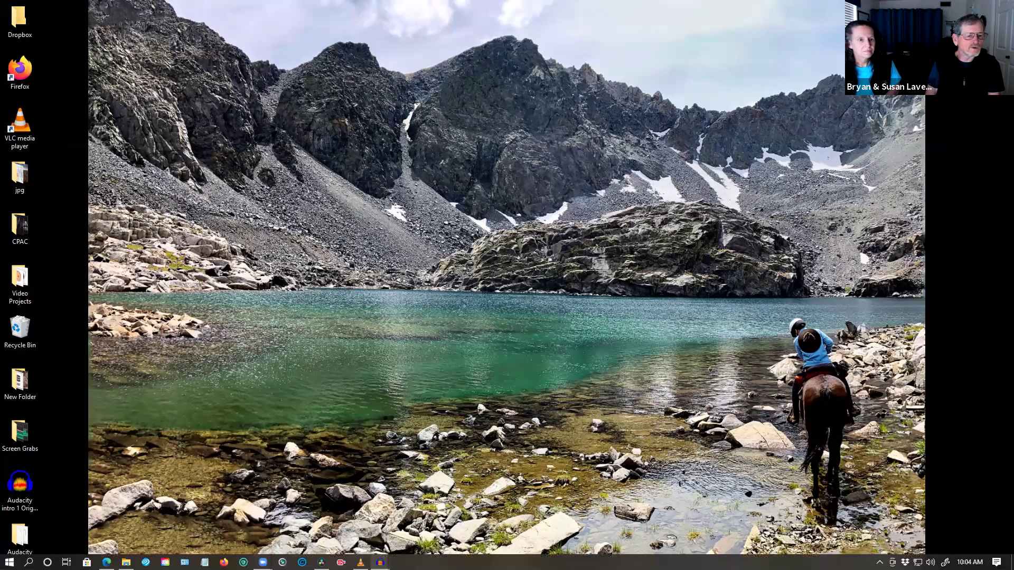
mouse_move(380, 562)
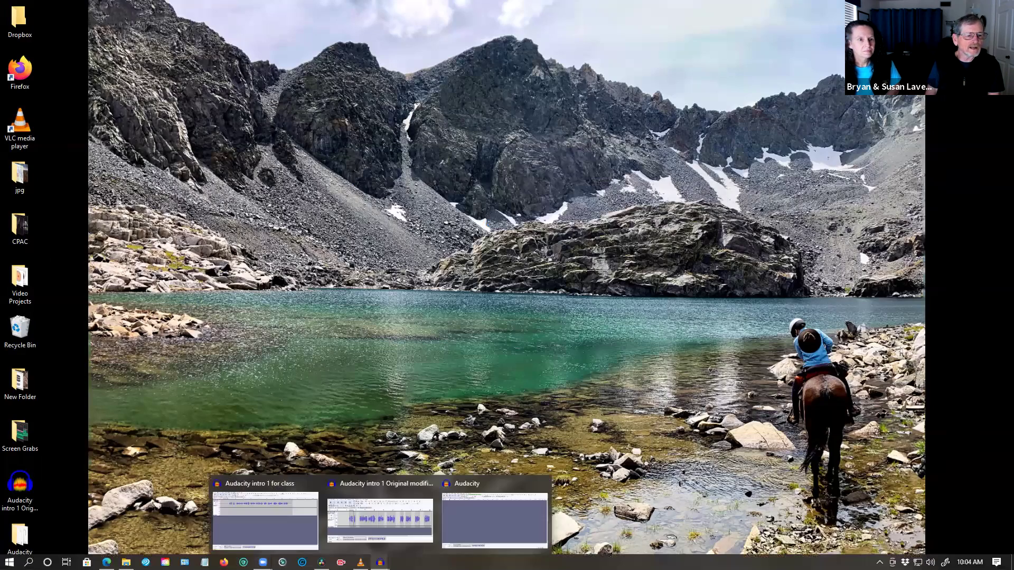
left_click(455, 527)
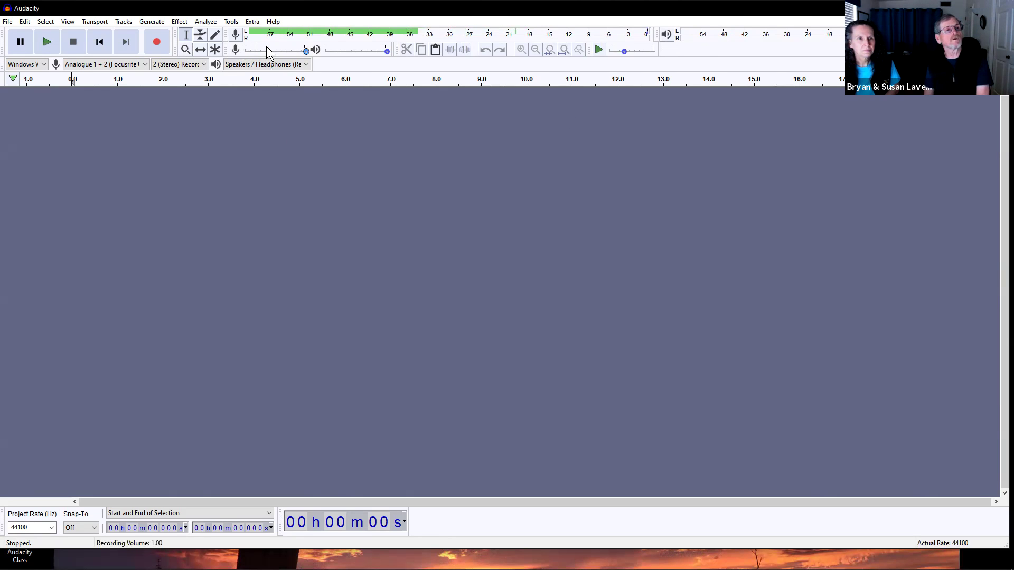
Lower the recording volume to 0.00 and restore it to the maximum
left_click_drag(305, 52, 243, 63)
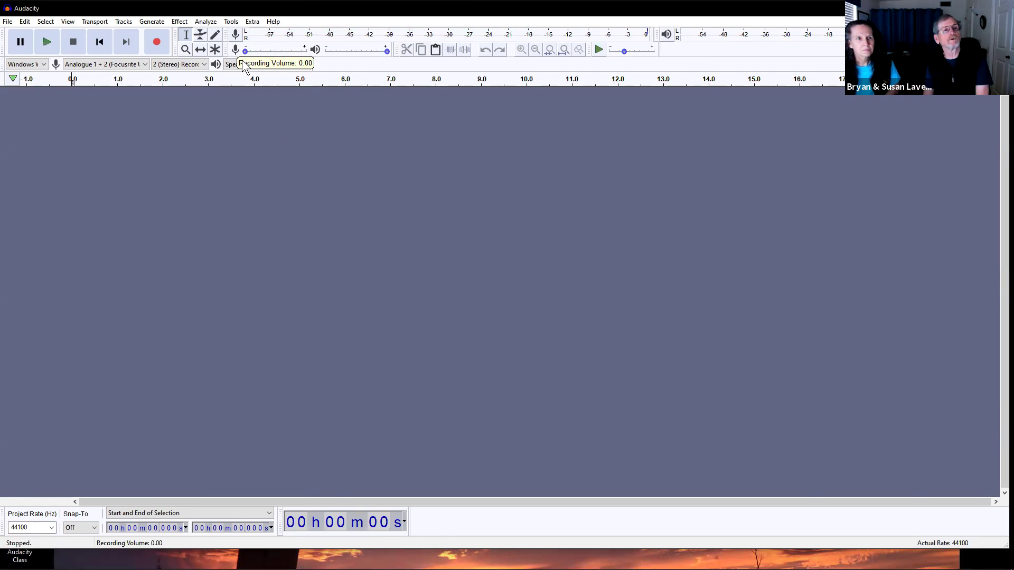
left_click_drag(245, 51, 307, 53)
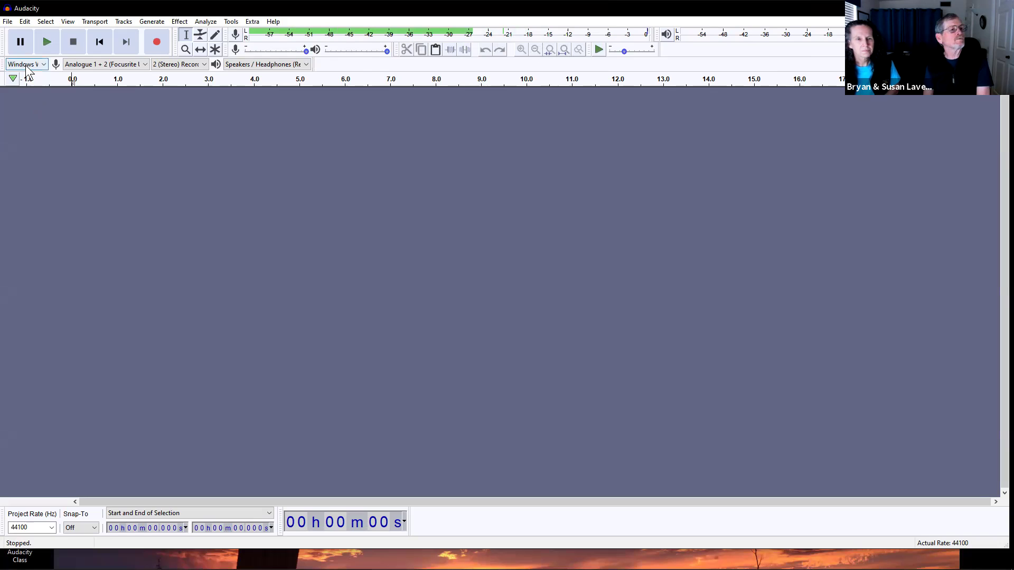
Review the options for audio host, recording device, playback device and project rate, keeping the current settings
left_click(45, 67)
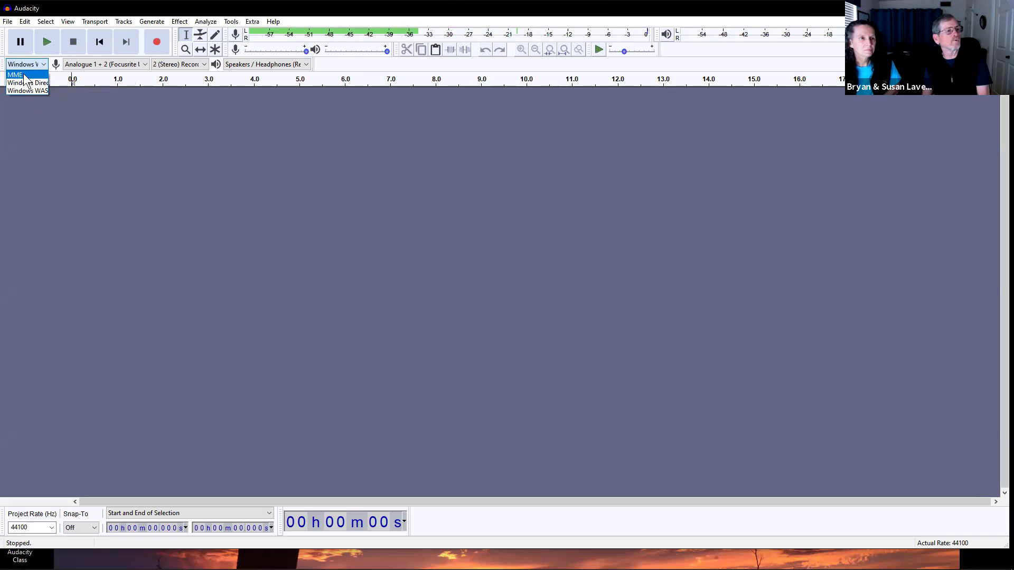
left_click(32, 91)
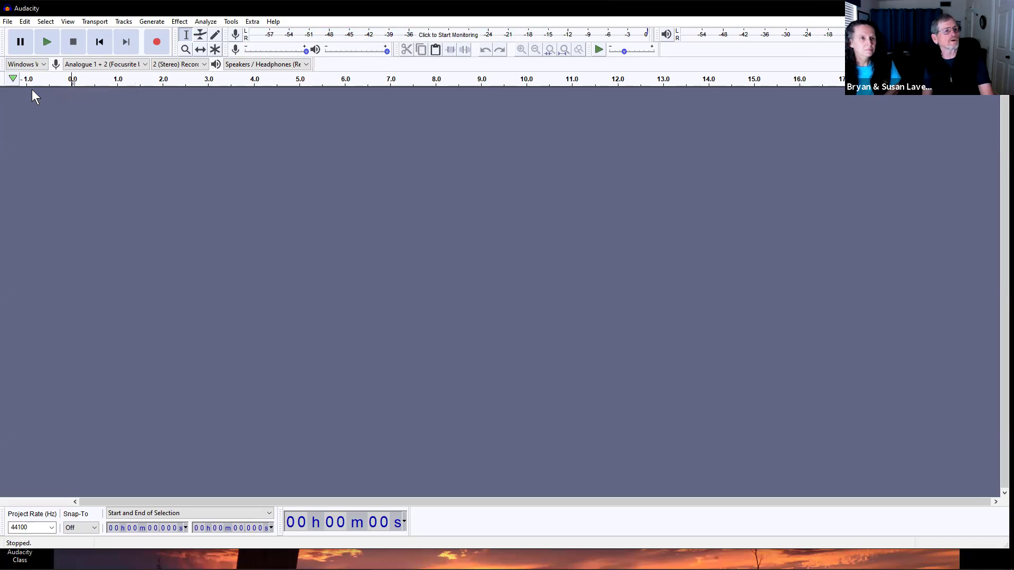
left_click(145, 64)
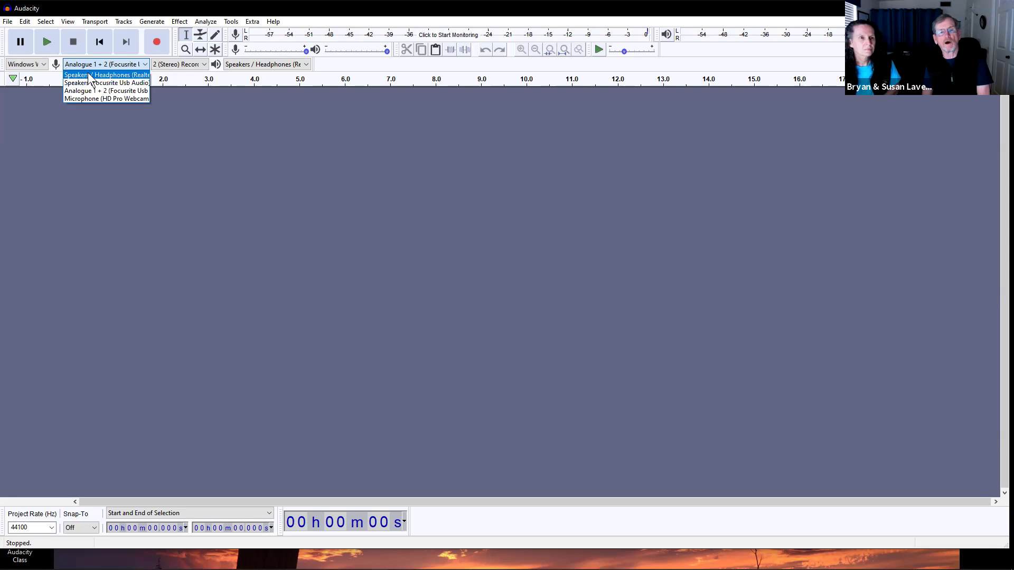
left_click(150, 137)
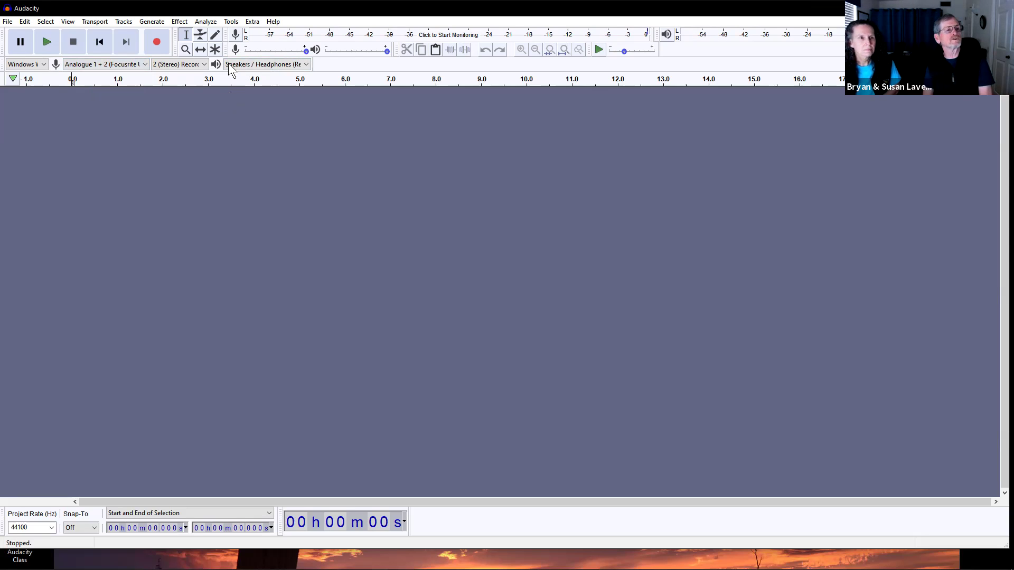
left_click(305, 64)
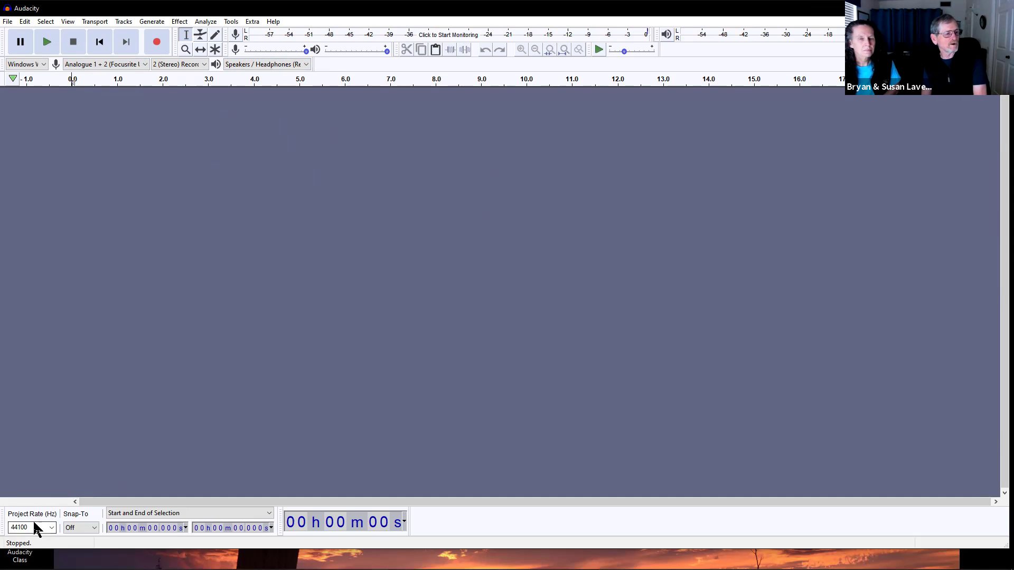
left_click(51, 528)
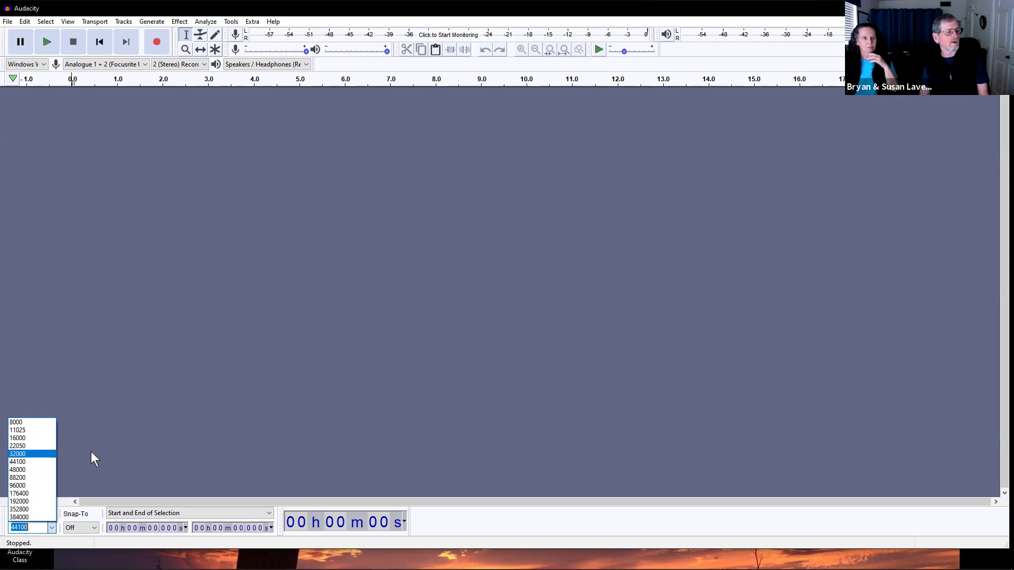
left_click(62, 457)
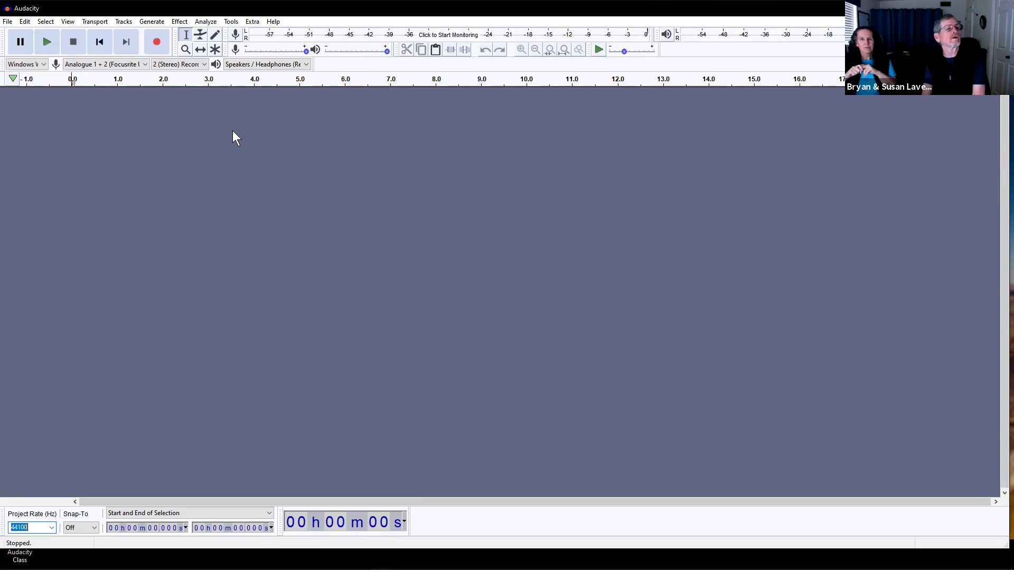
Record a test voice clip of about 9 seconds and delete the whole recording from the track
left_click(156, 41)
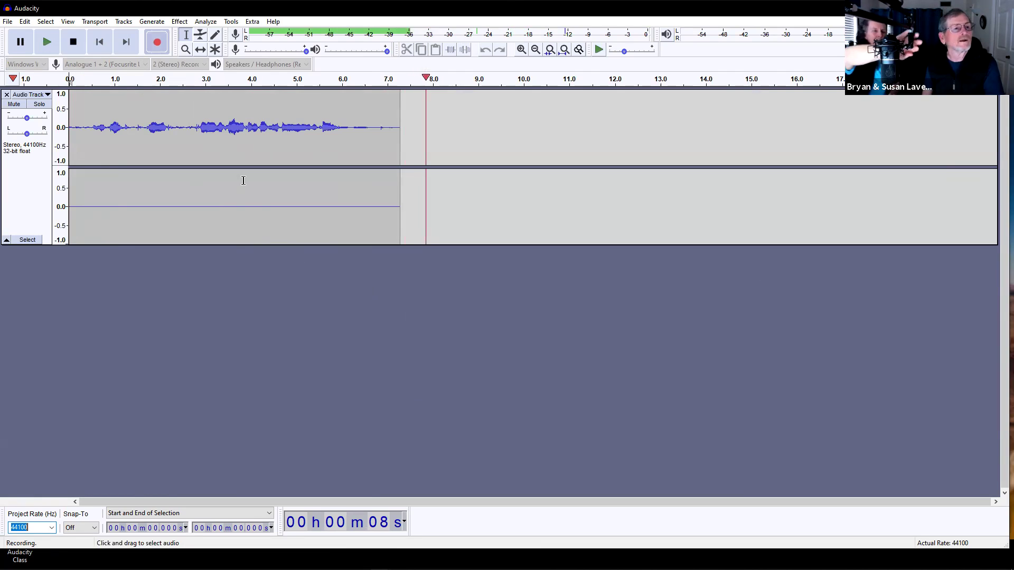
key("space")
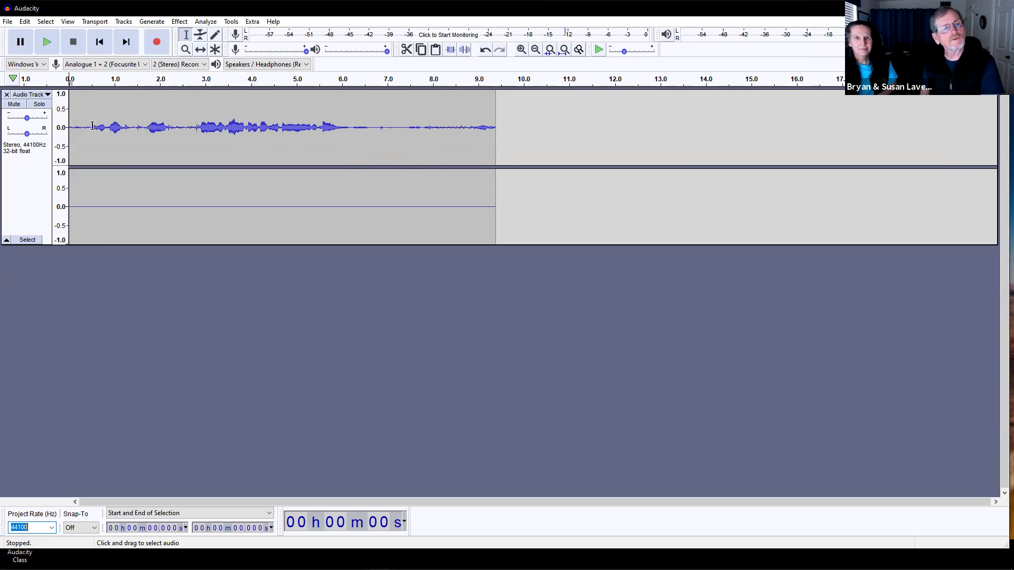
left_click_drag(510, 125, 43, 136)
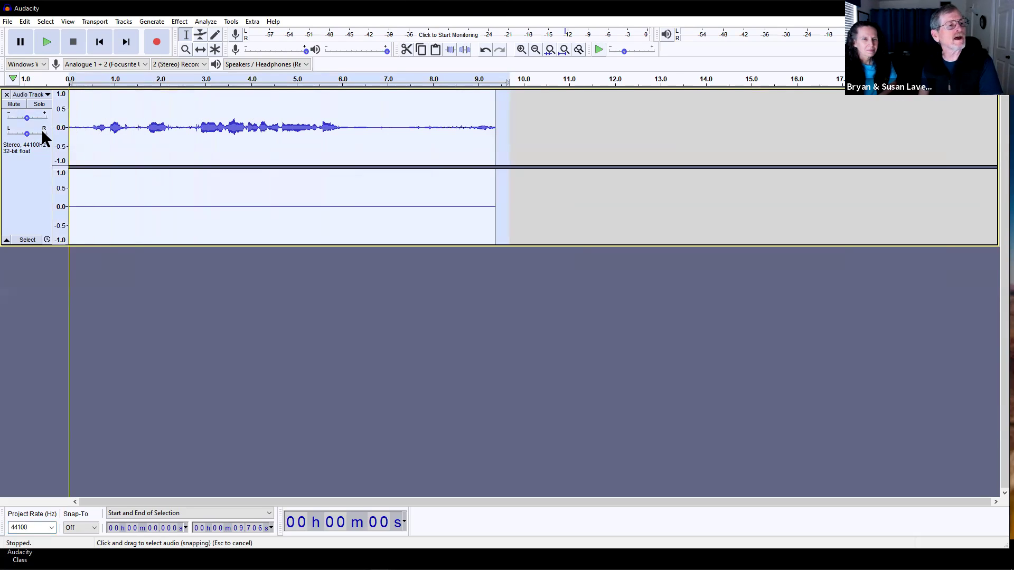
key("Delete")
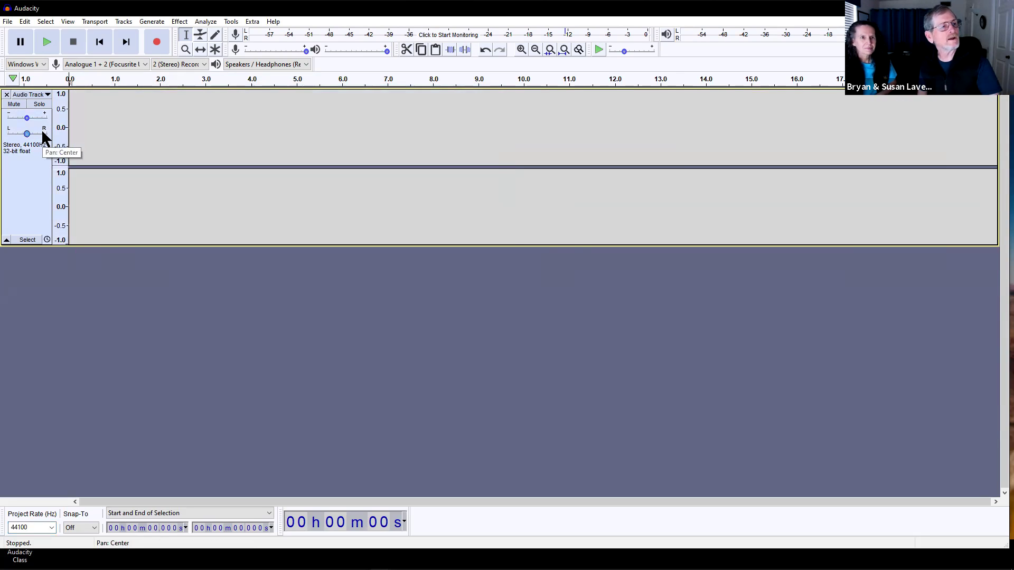
Record a test clip of about 7 seconds with a silent lead-in and select its first 3.7 seconds or so
left_click(156, 40)
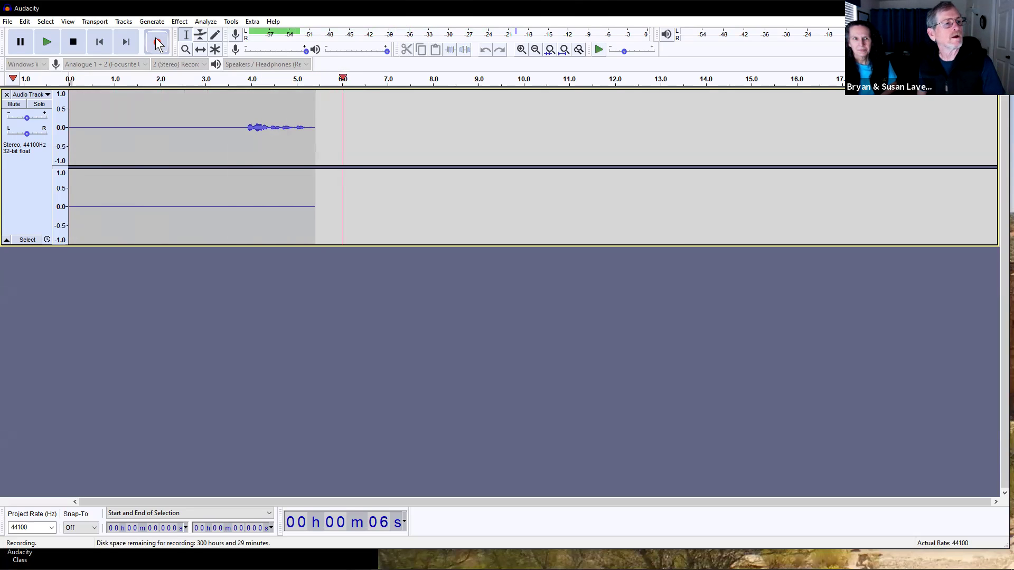
key("space")
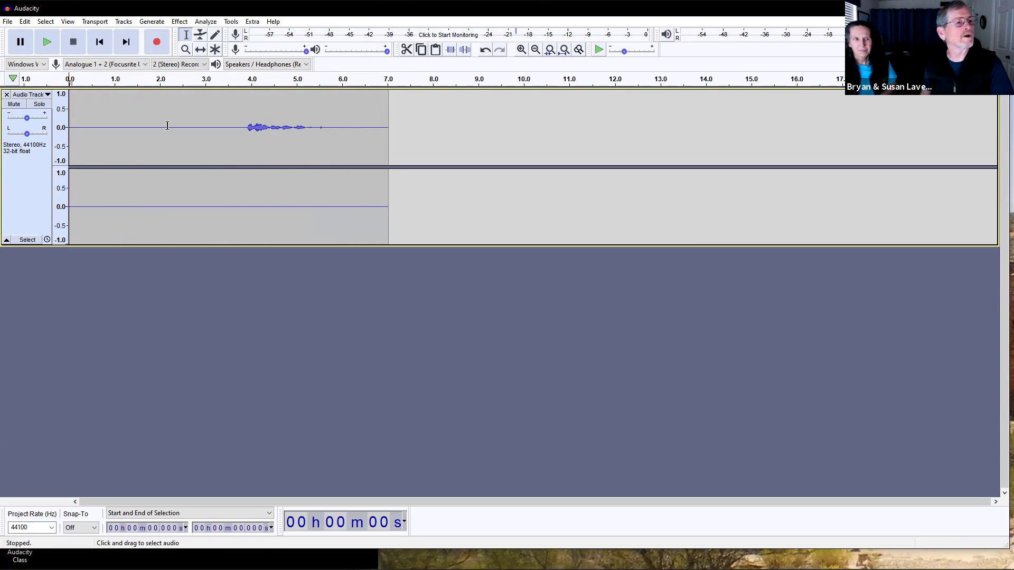
left_click_drag(235, 121, 49, 137)
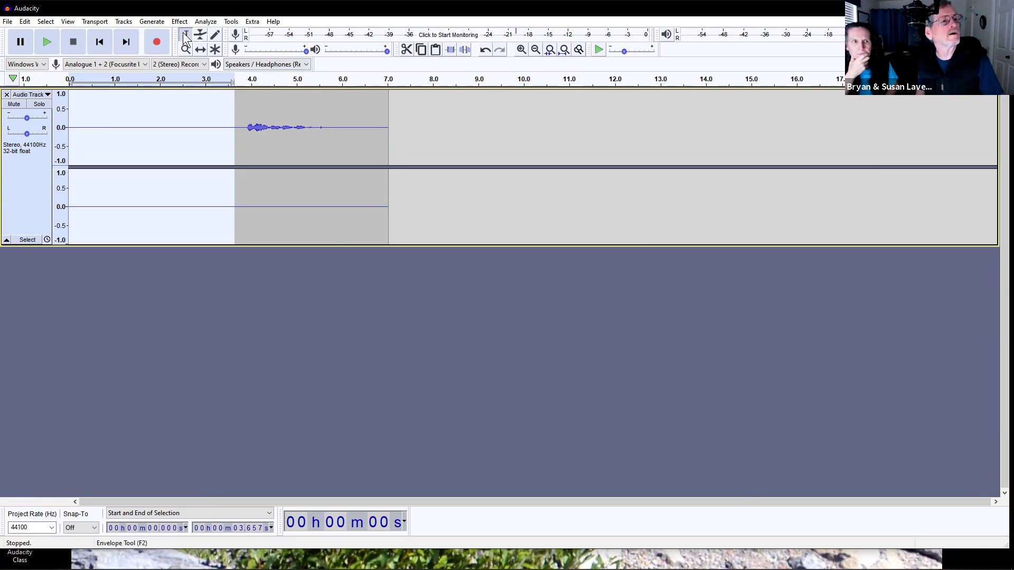
Append about 10 seconds of normal and overly loud speech to the test clip and delete all recorded audio
left_click(157, 43)
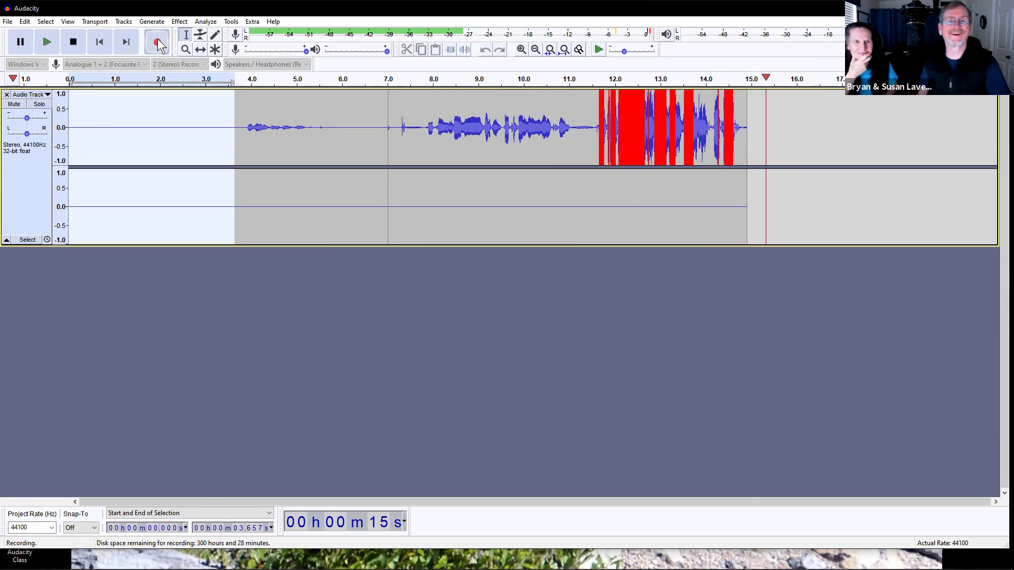
key("space")
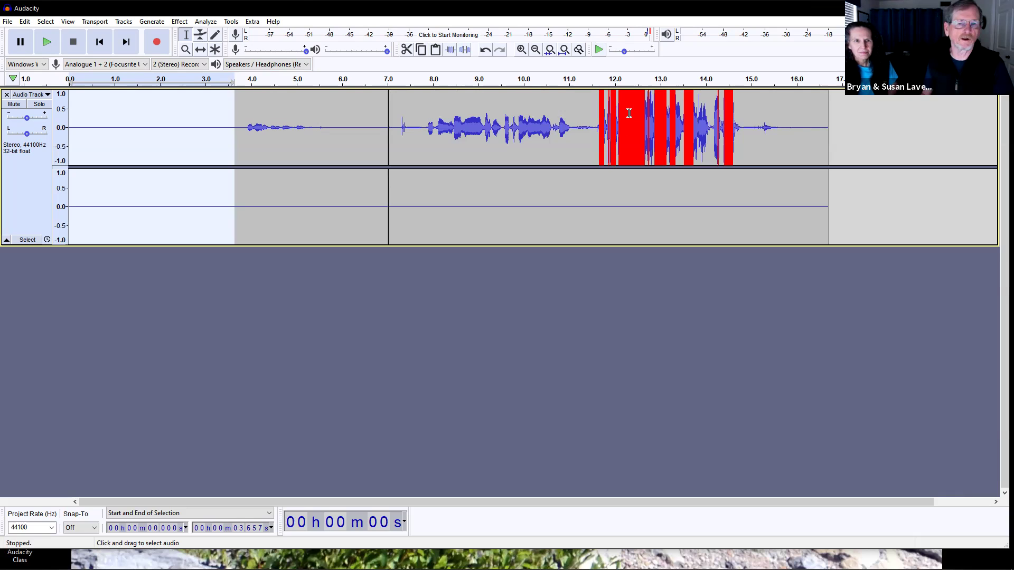
left_click(836, 151)
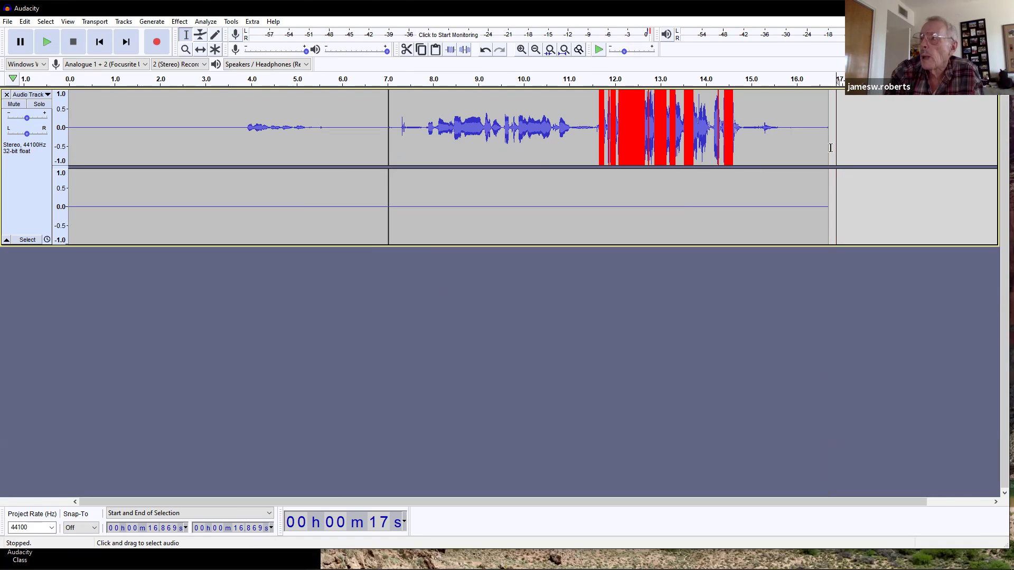
left_click_drag(828, 148, 8, 207)
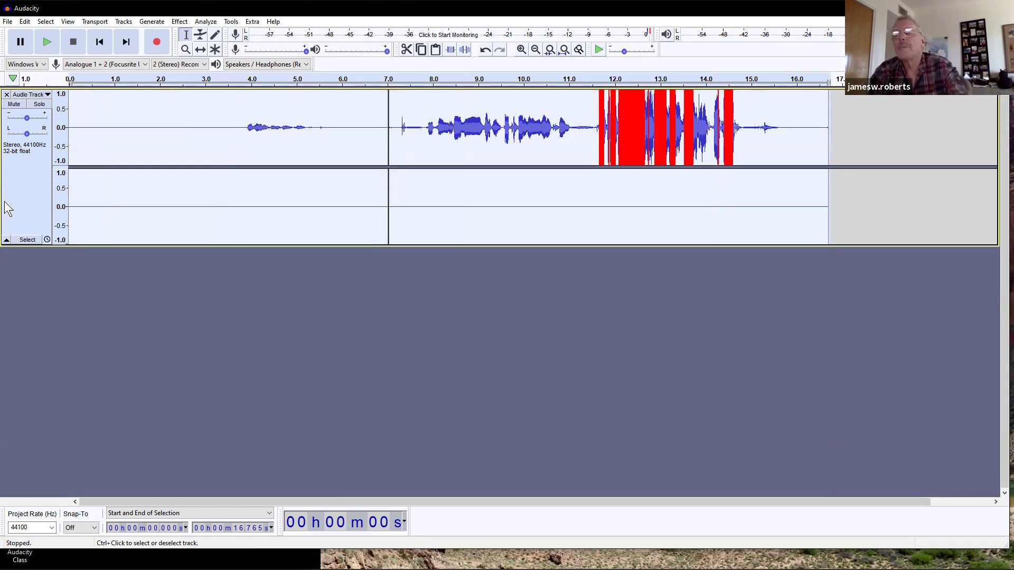
key("Delete")
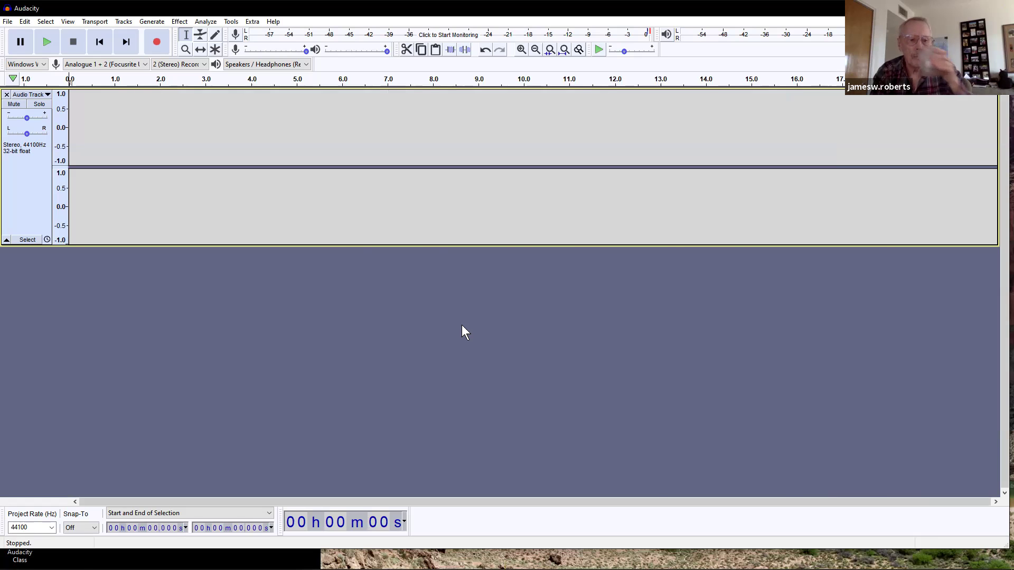
Switch to the Audacity project window "Audacity intro 1 for class"
key("super+d")
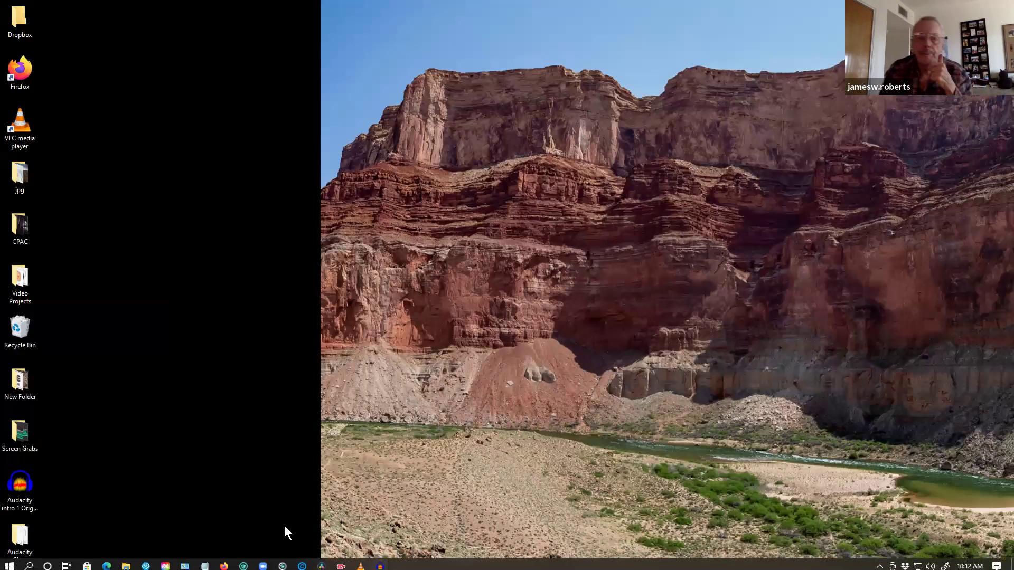
mouse_move(361, 562)
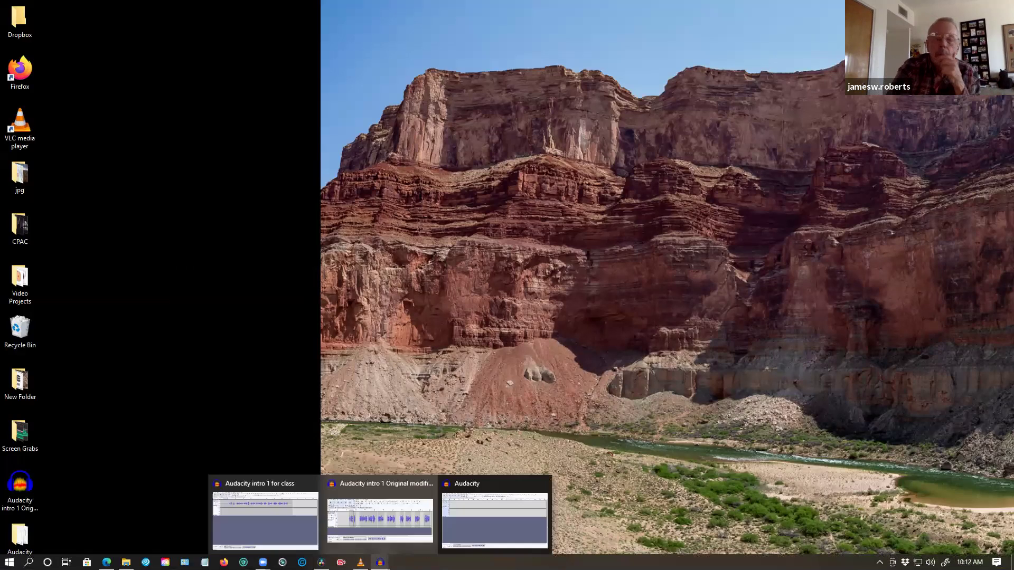
left_click(291, 530)
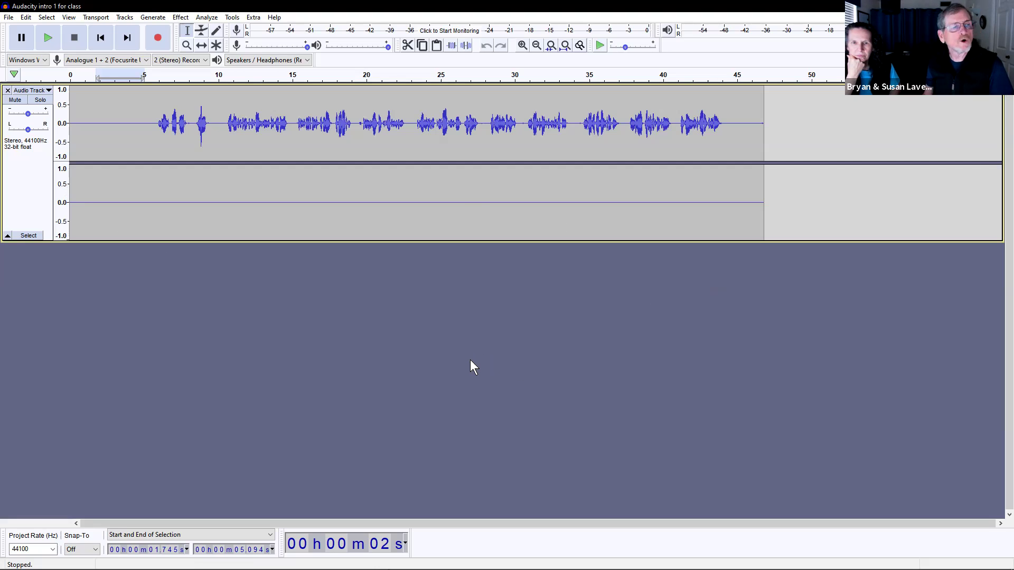
Capture a Noise Reduction noise profile from the silent opening of the track, about 0 to 5 seconds
left_click(122, 119)
left_click_drag(151, 119, 64, 125)
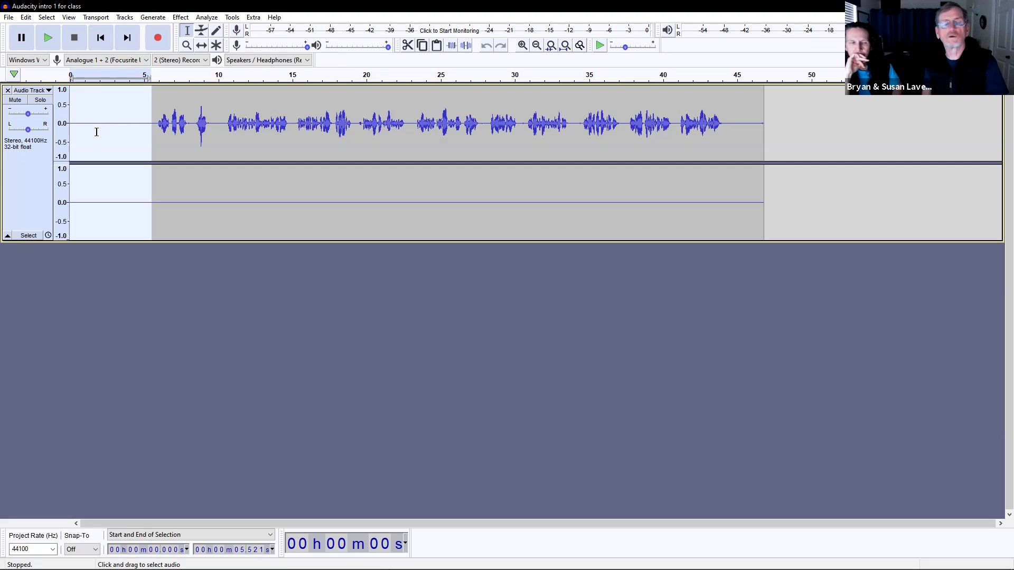
left_click(107, 125)
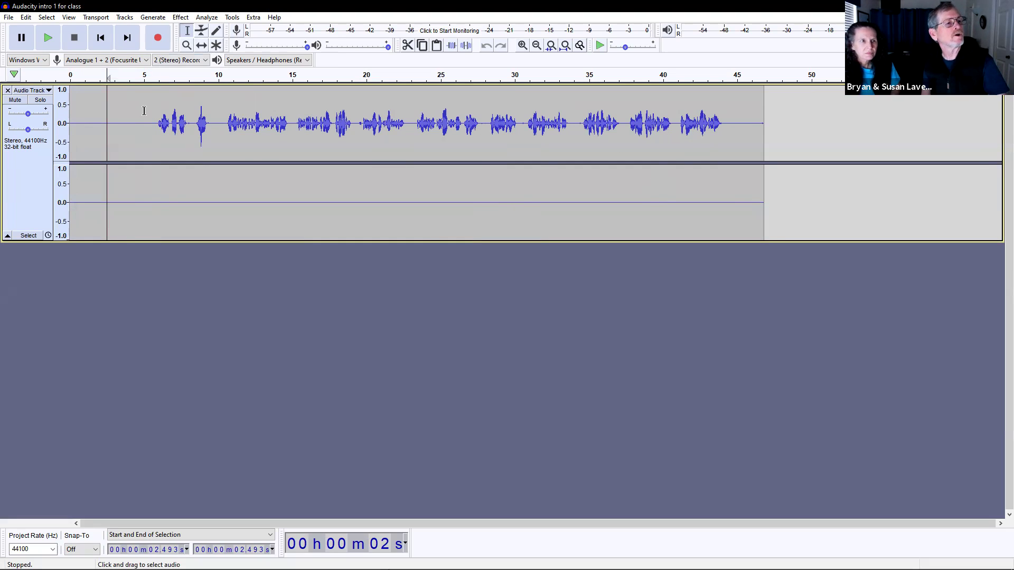
left_click_drag(143, 125, 32, 123)
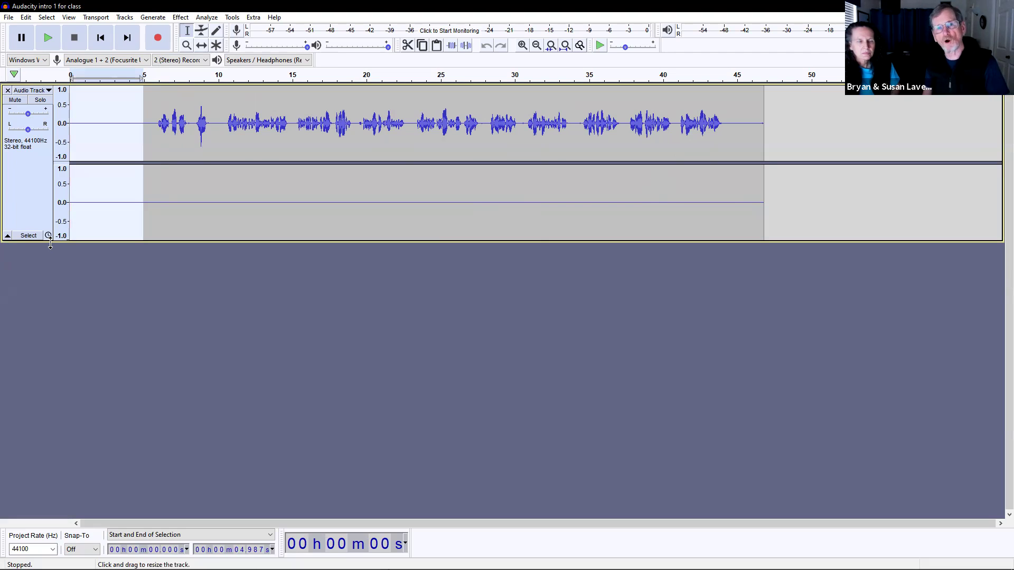
left_click(181, 17)
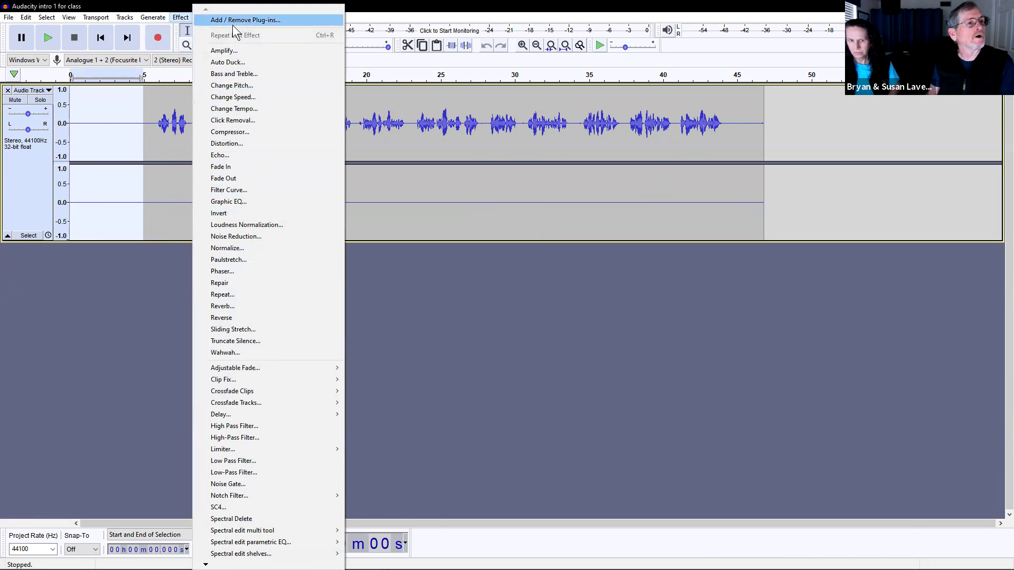
left_click(257, 239)
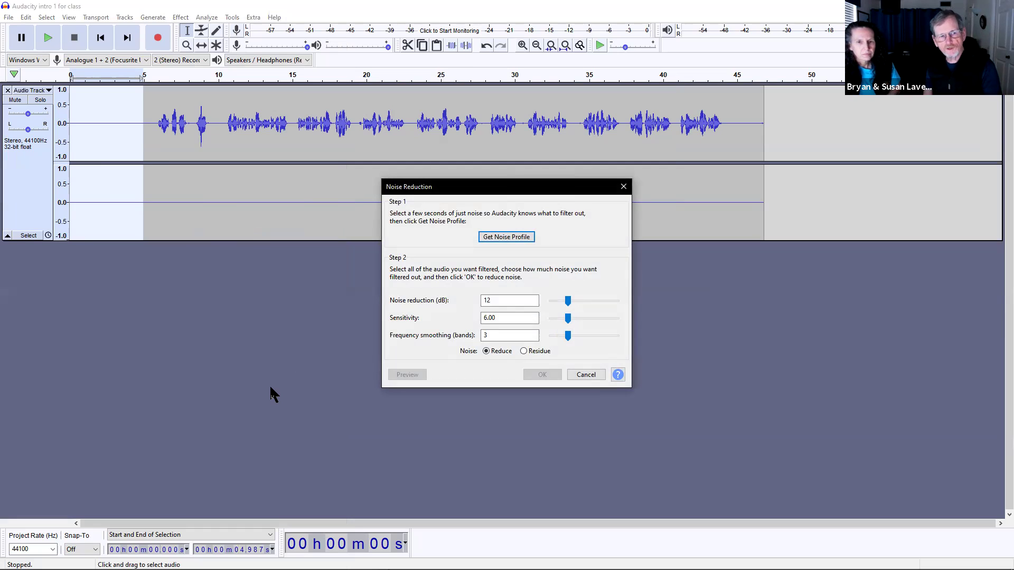
left_click(506, 239)
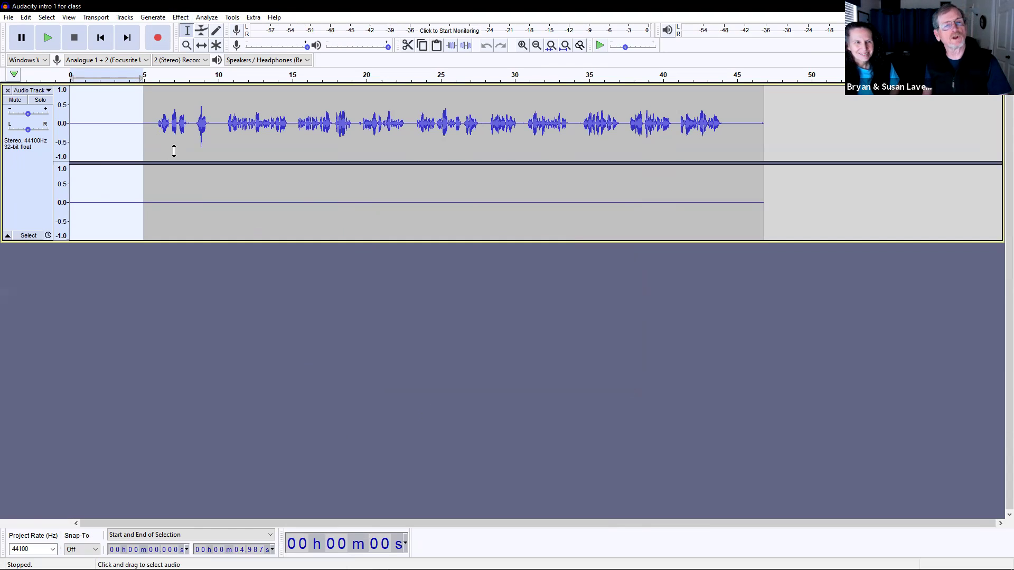
Try selecting the whole recording by sweeping across it and with Select All, clearing the selection each time
left_click_drag(768, 148, 60, 185)
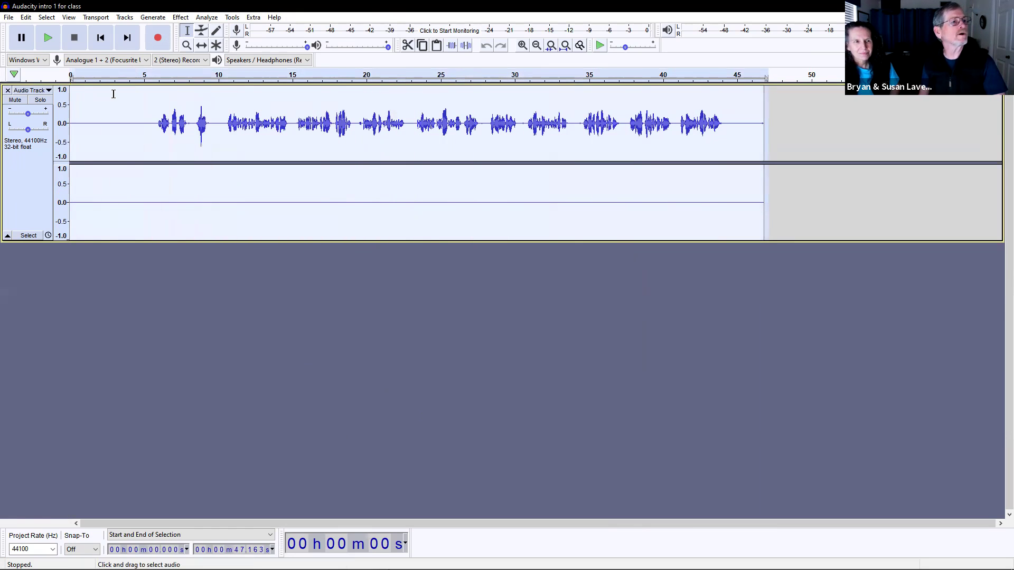
left_click(227, 260)
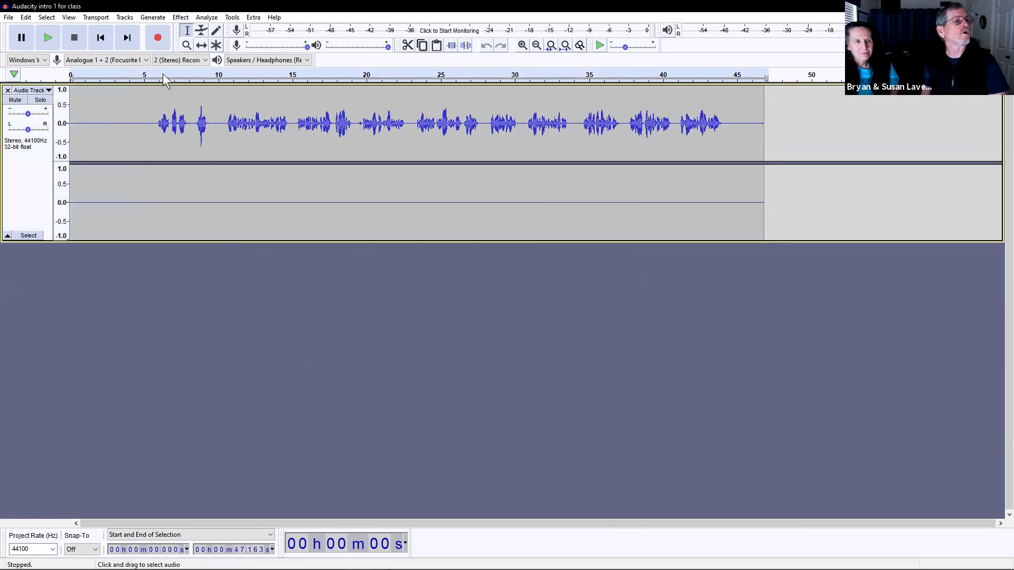
left_click(46, 17)
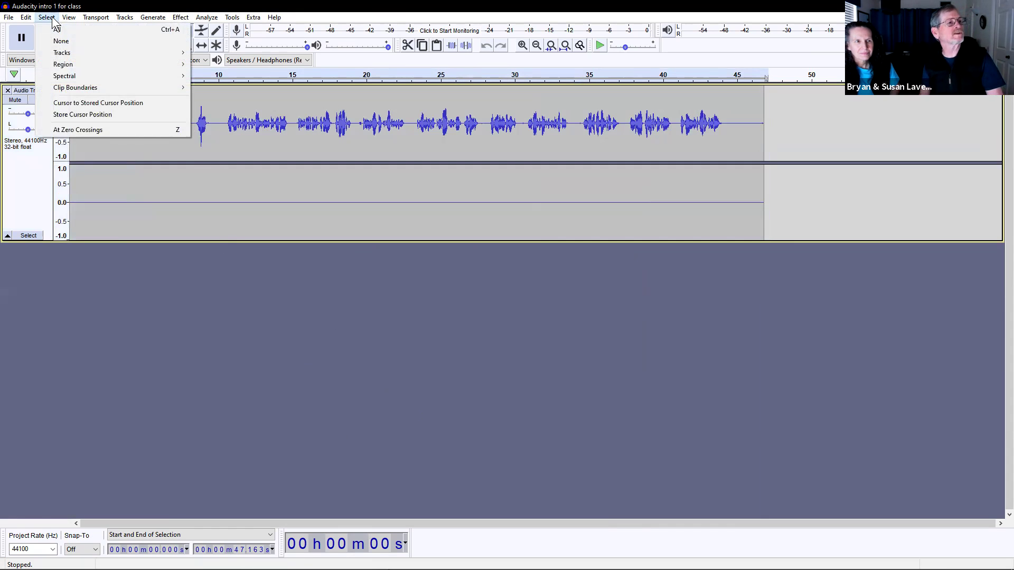
left_click(56, 32)
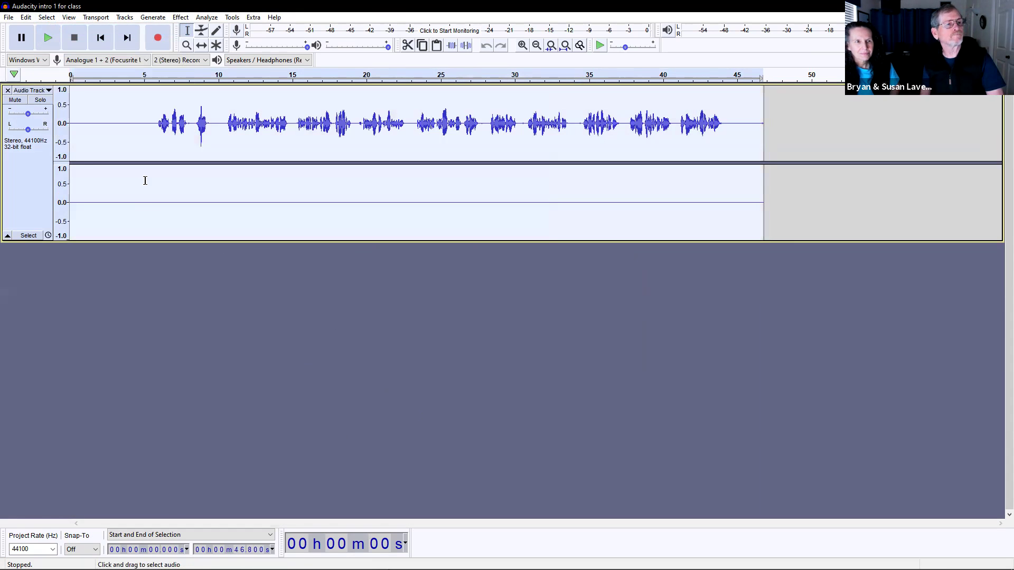
left_click(180, 269)
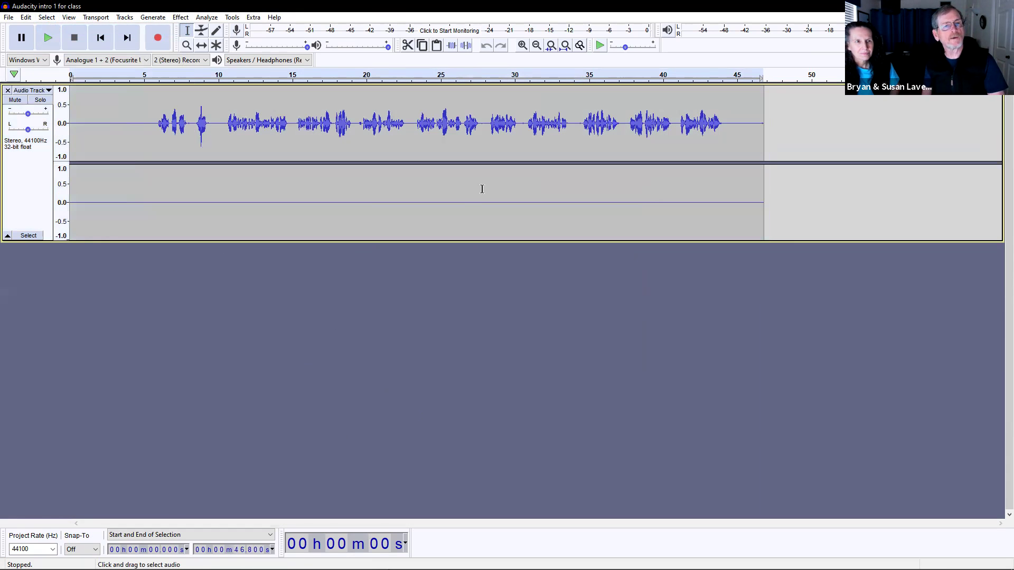
Apply Noise Reduction to the entire track with 12 dB reduction, sensitivity 6.00, frequency smoothing 3 and the Reduce option
double_click(482, 190)
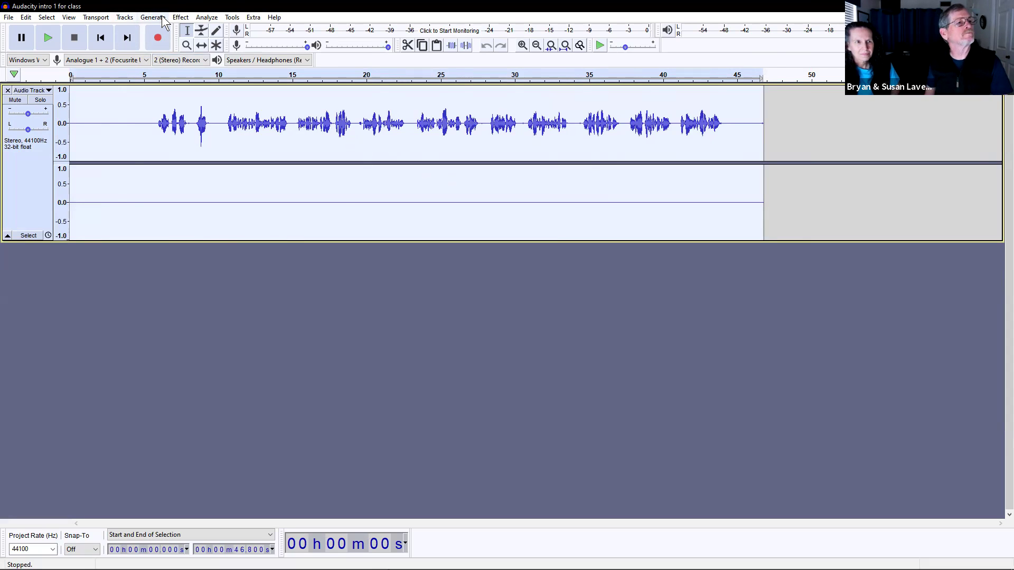
left_click(180, 18)
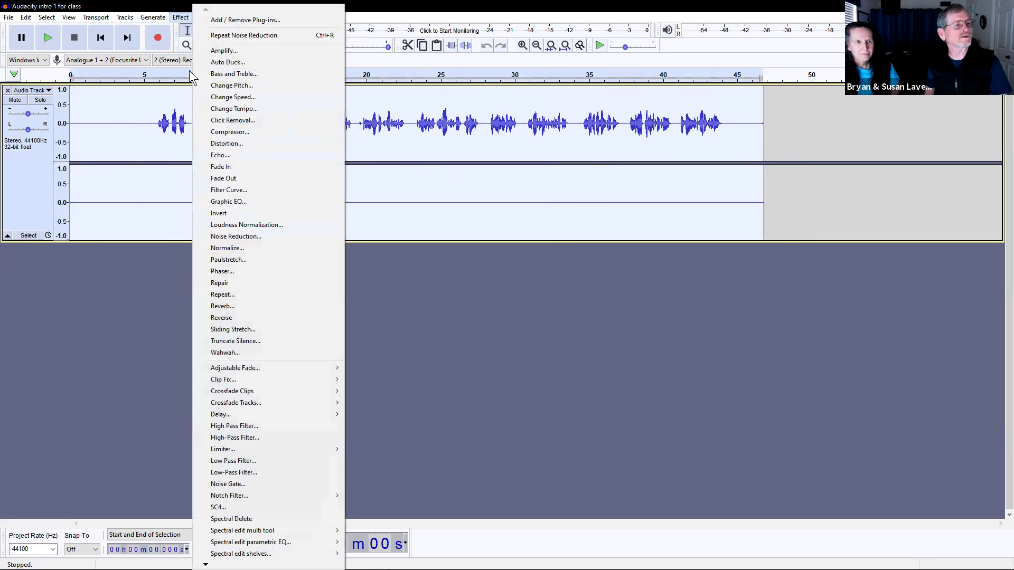
left_click(269, 237)
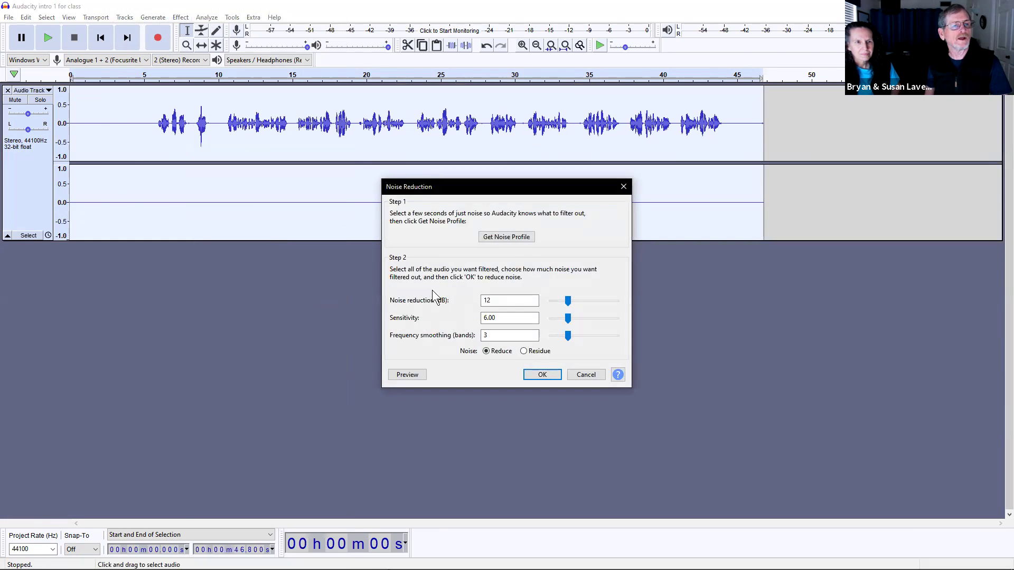
left_click(497, 334)
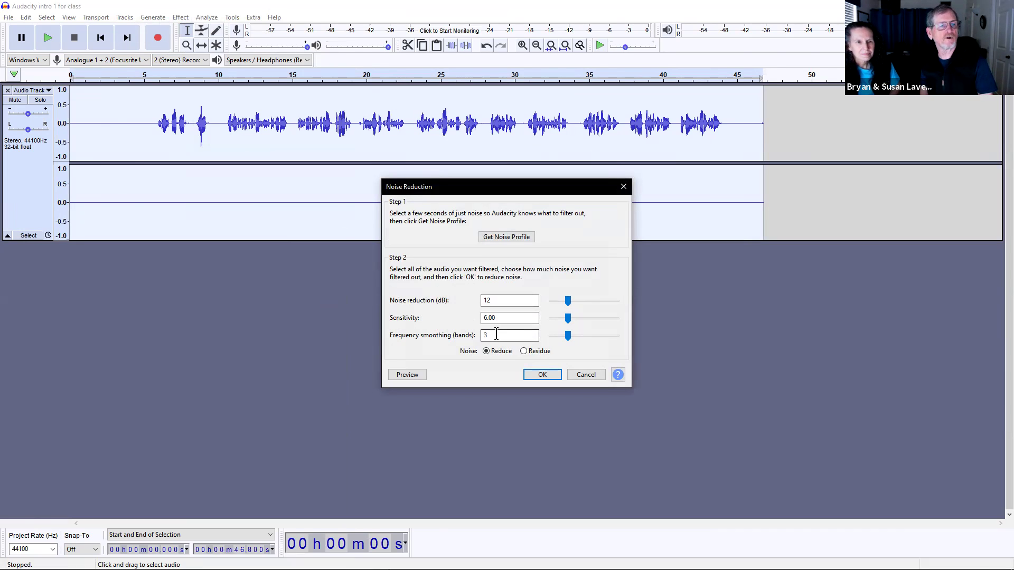
left_click(487, 350)
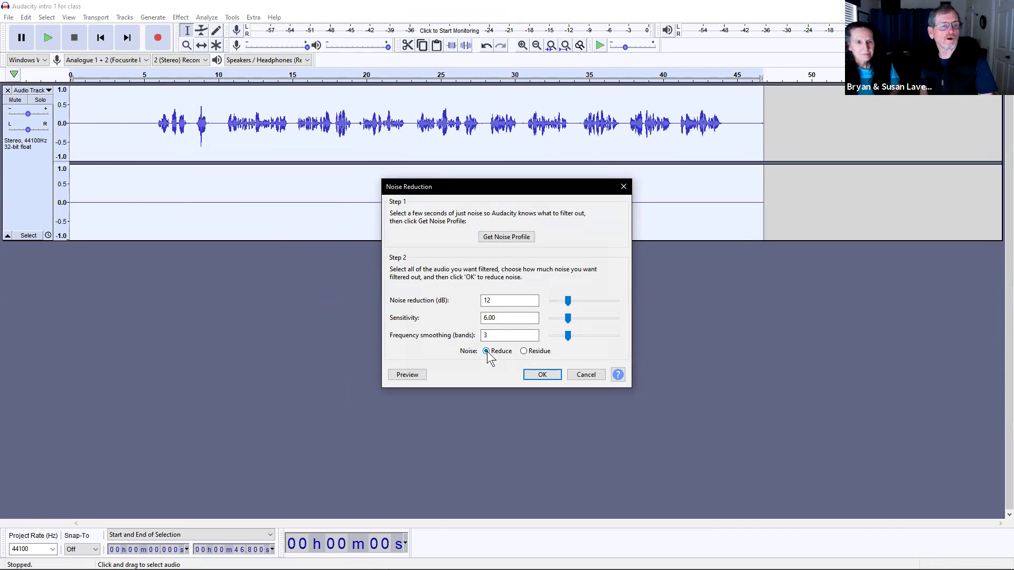
left_click(537, 374)
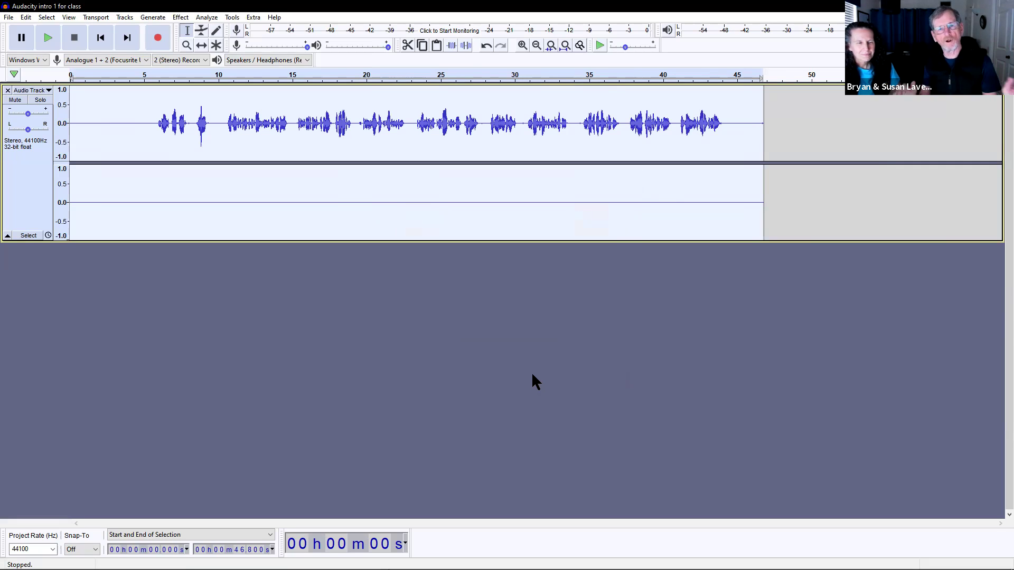
Delete the silent opening of about 5.7 seconds and the silent tail from about 38.7 seconds to the track's end
left_click(260, 167)
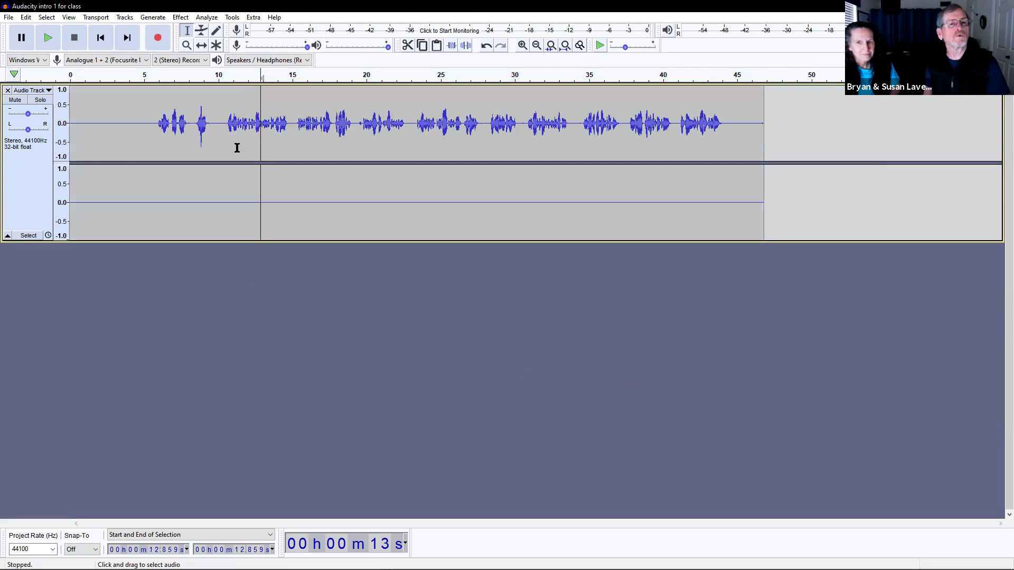
left_click(153, 121)
left_click_drag(153, 122, 55, 124)
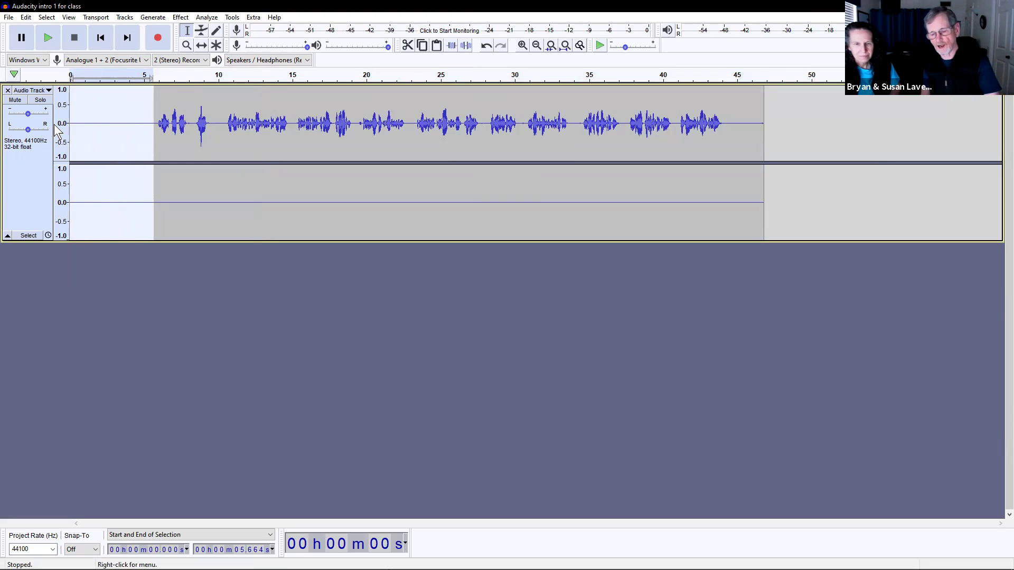
key("Delete")
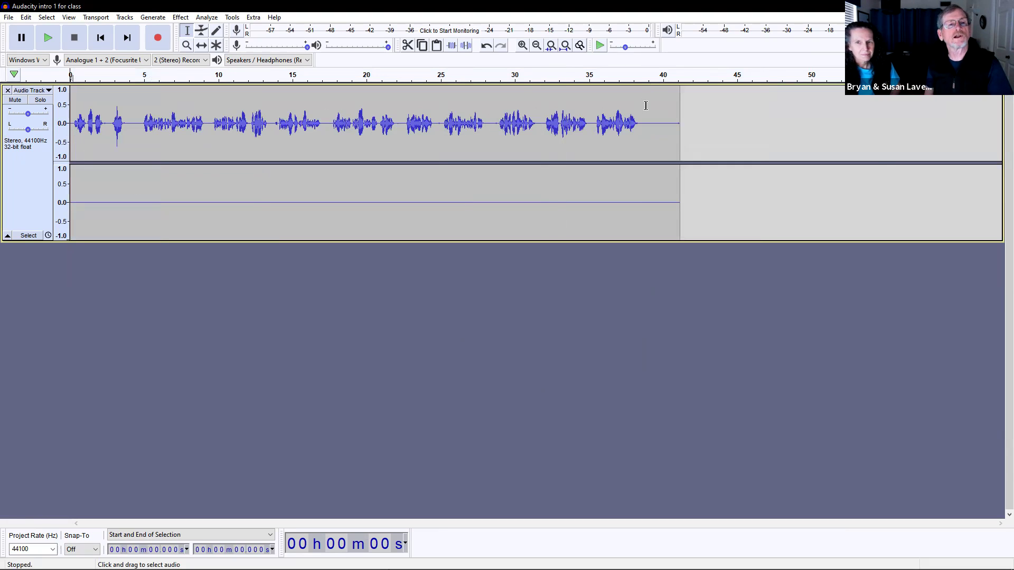
left_click_drag(644, 112, 708, 122)
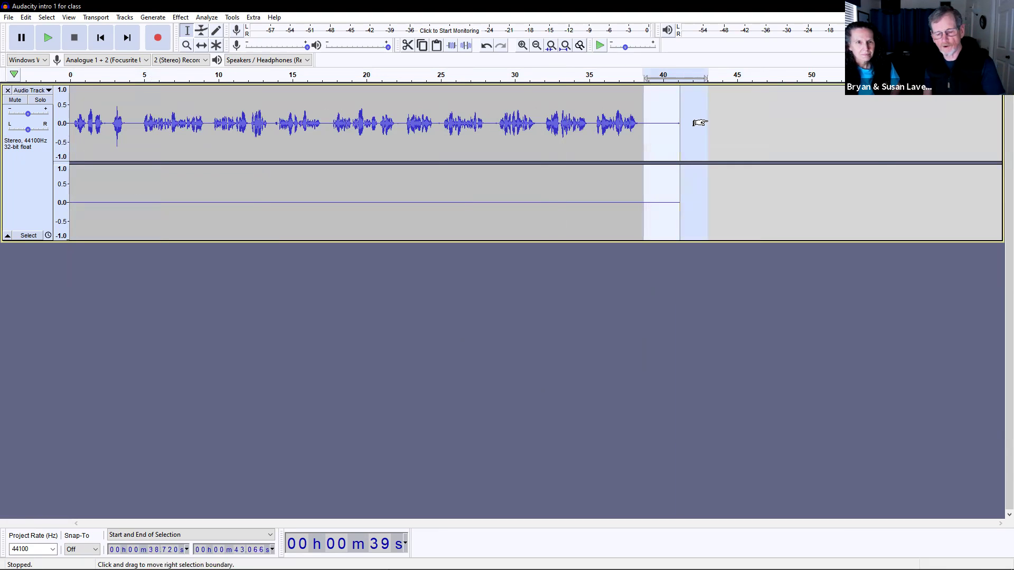
key("Delete")
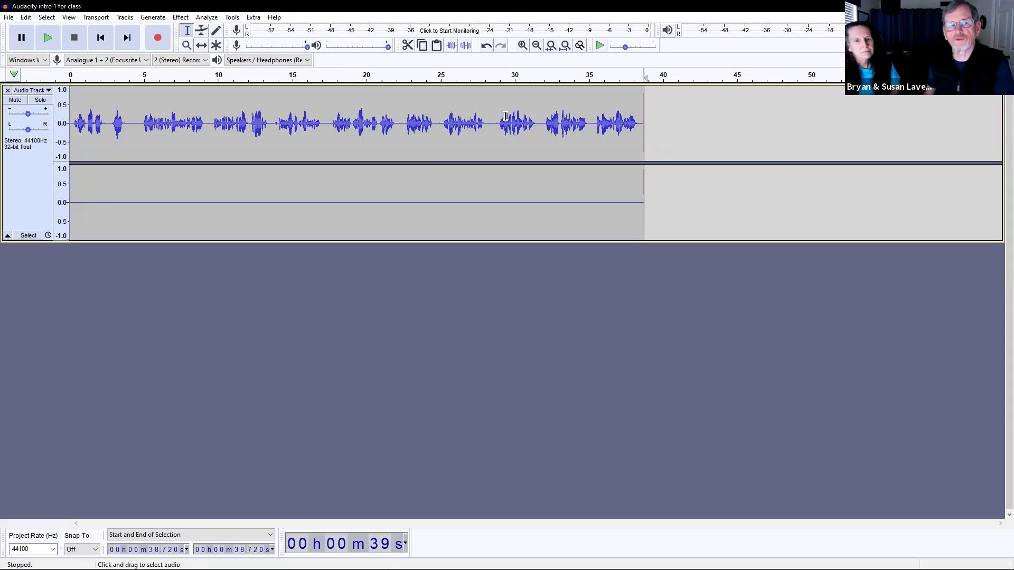
left_click_drag(506, 116, 306, 120)
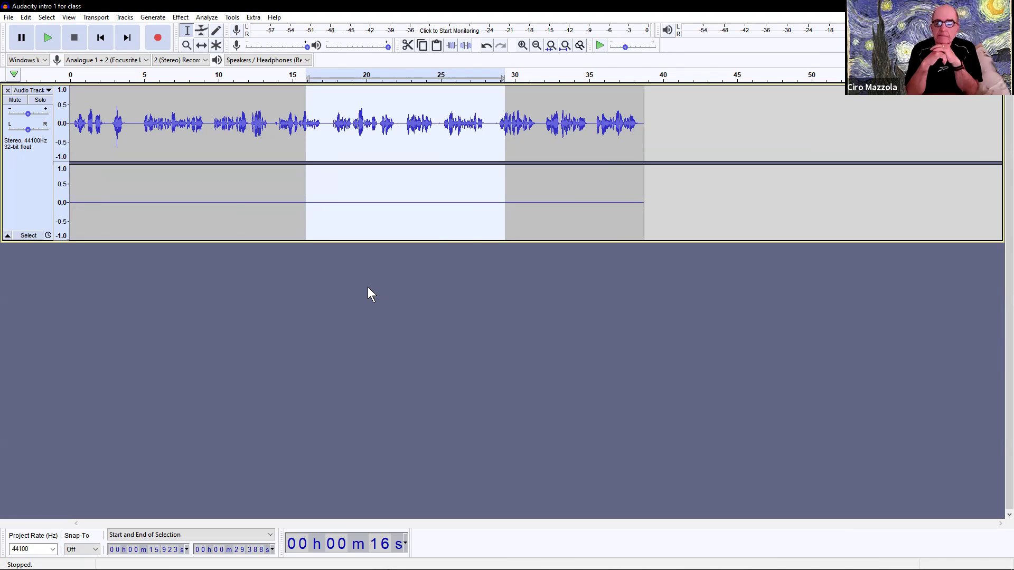
left_click(600, 350)
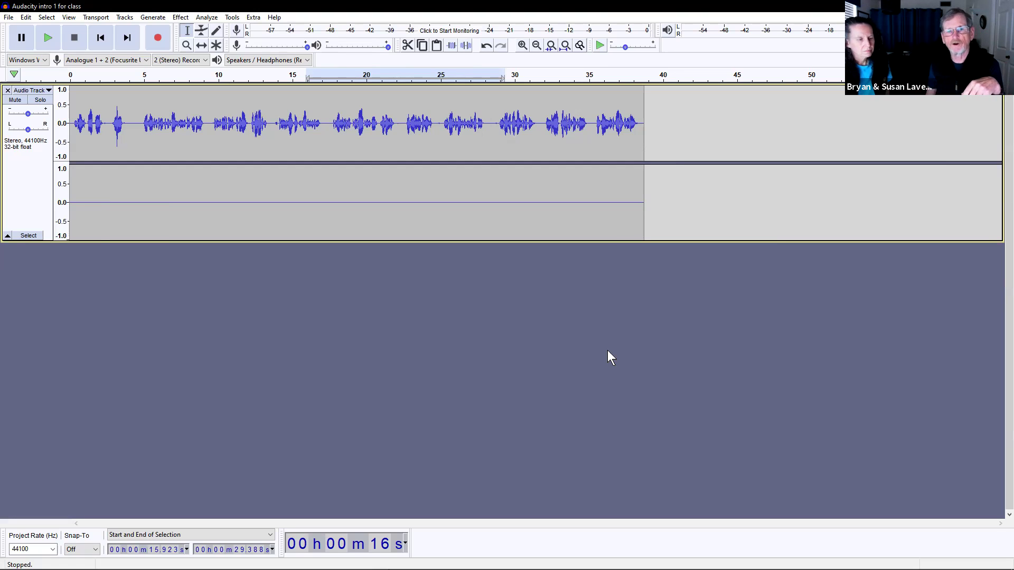
left_click(516, 110)
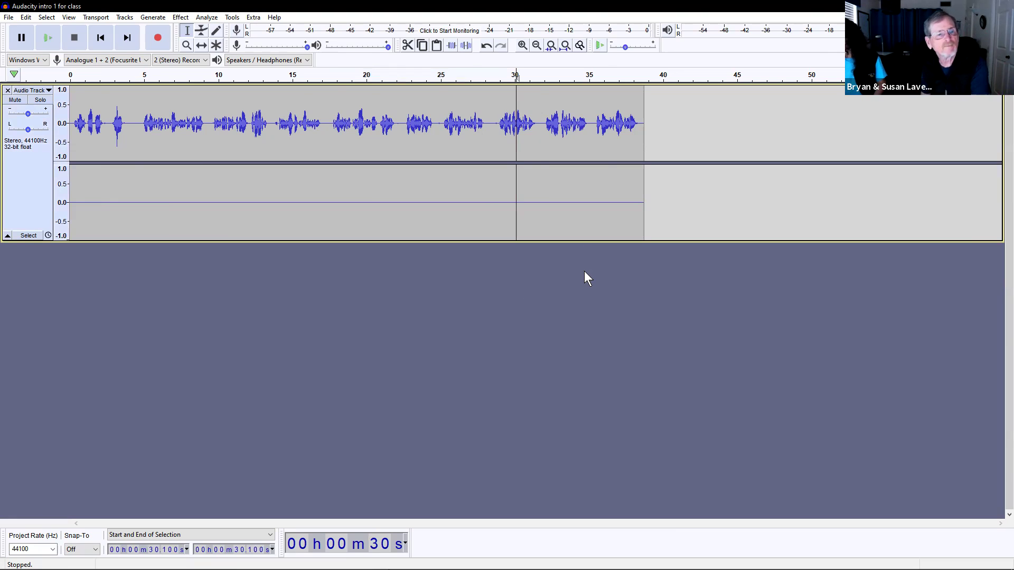
Magnify the waveform around 34.6 seconds and enlarge the track's height to roughly double
left_click(583, 151)
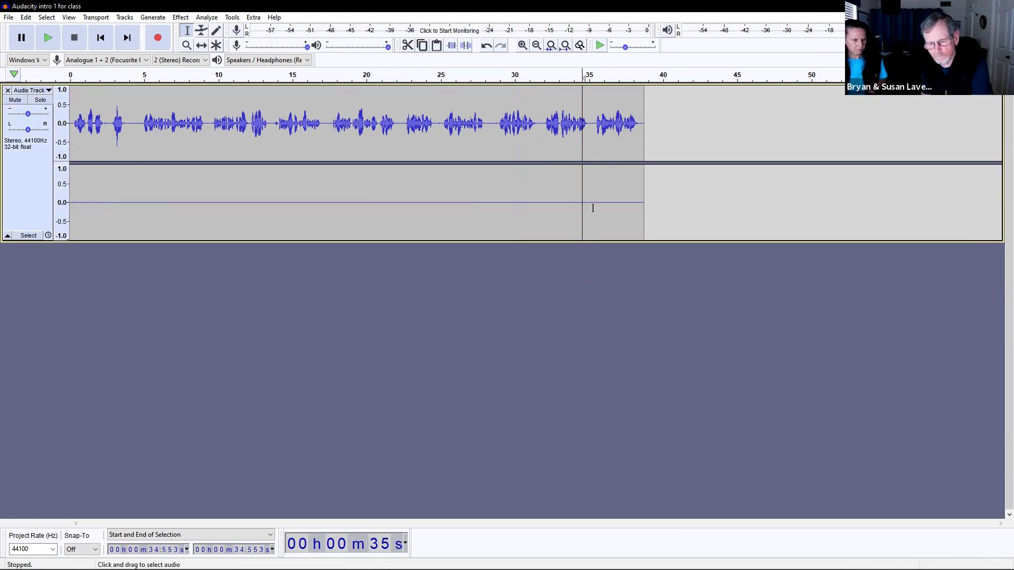
left_click(522, 46)
left_click(522, 45)
left_click(522, 45)
left_click(522, 45)
left_click(522, 45)
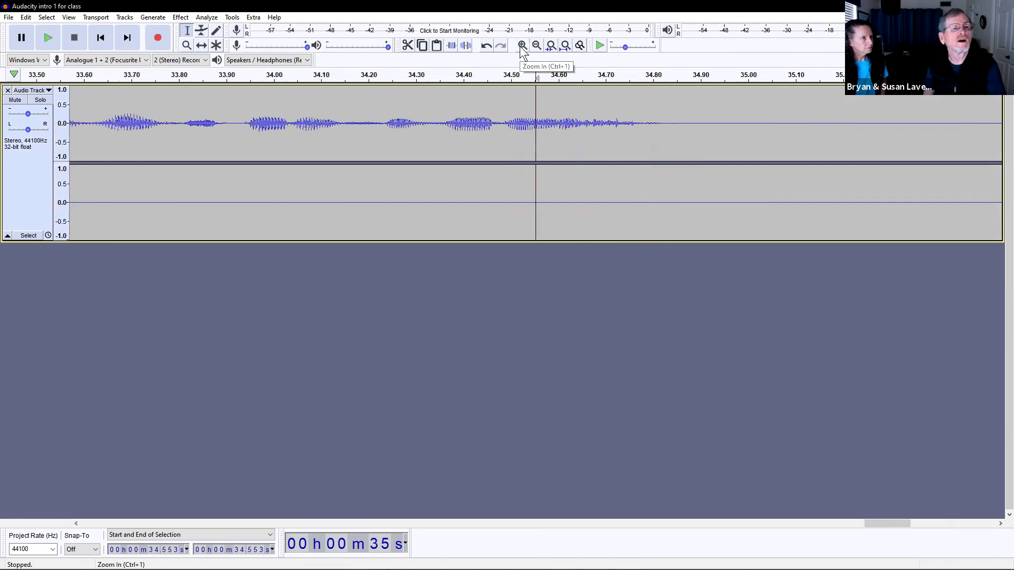
left_click_drag(507, 241, 539, 483)
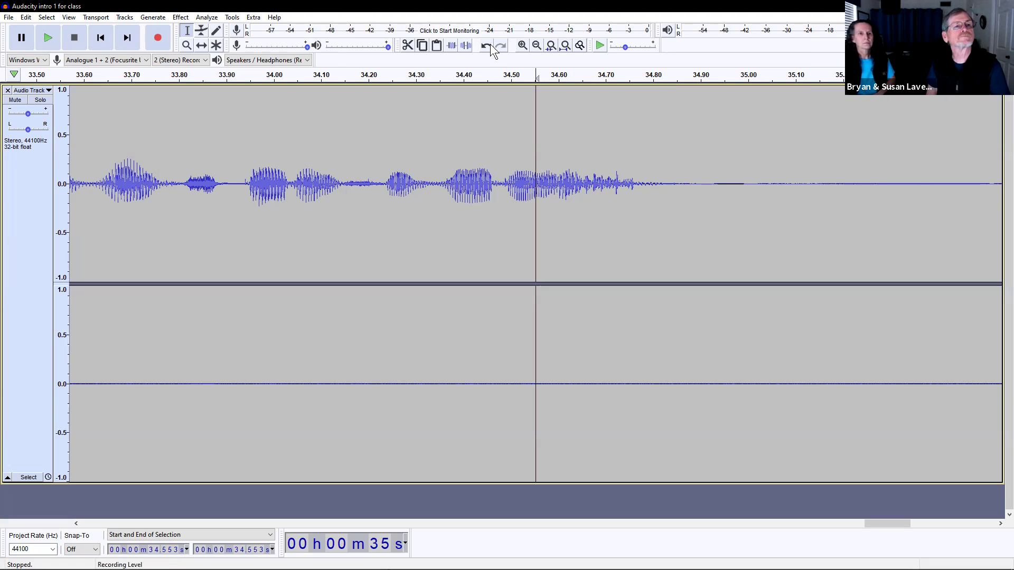
Zoom back out until the full recording shows with empty timeline beyond its end
left_click(537, 45)
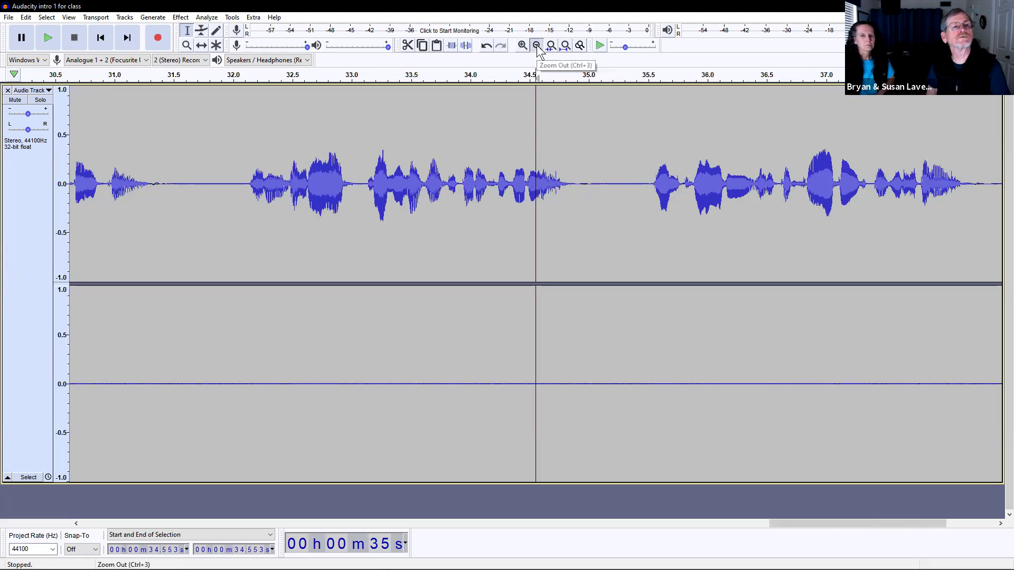
left_click(536, 45)
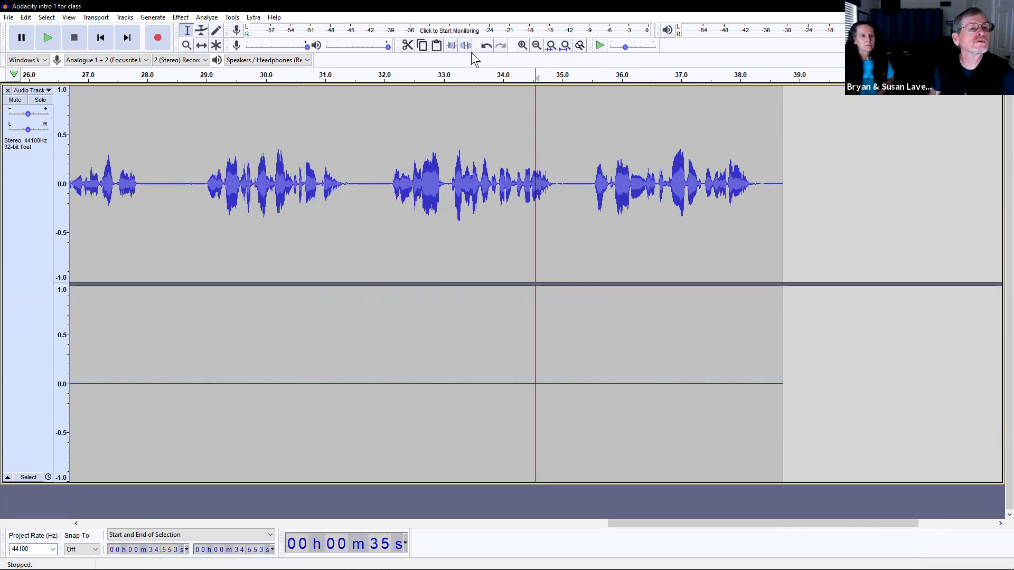
left_click(566, 46)
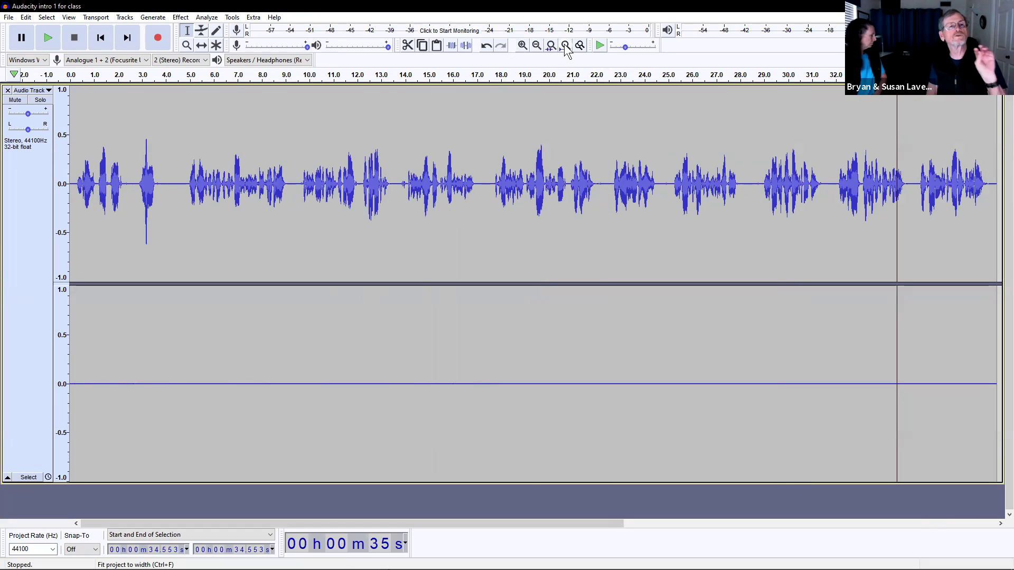
left_click(537, 47)
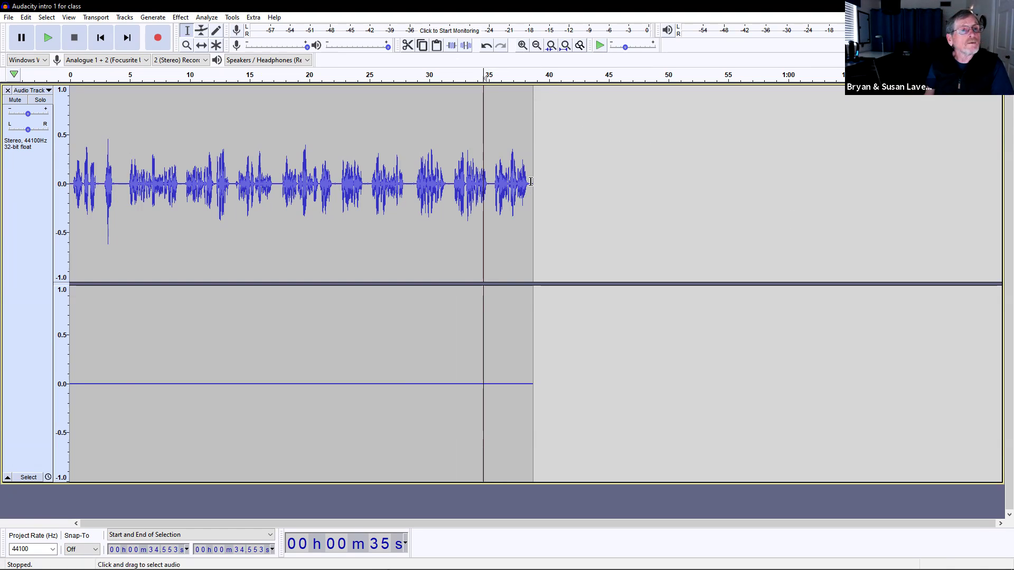
Try the Compressor on the whole track with threshold -18 dB, noise floor -50 dB and ratio 3:1, and undo it
double_click(342, 216)
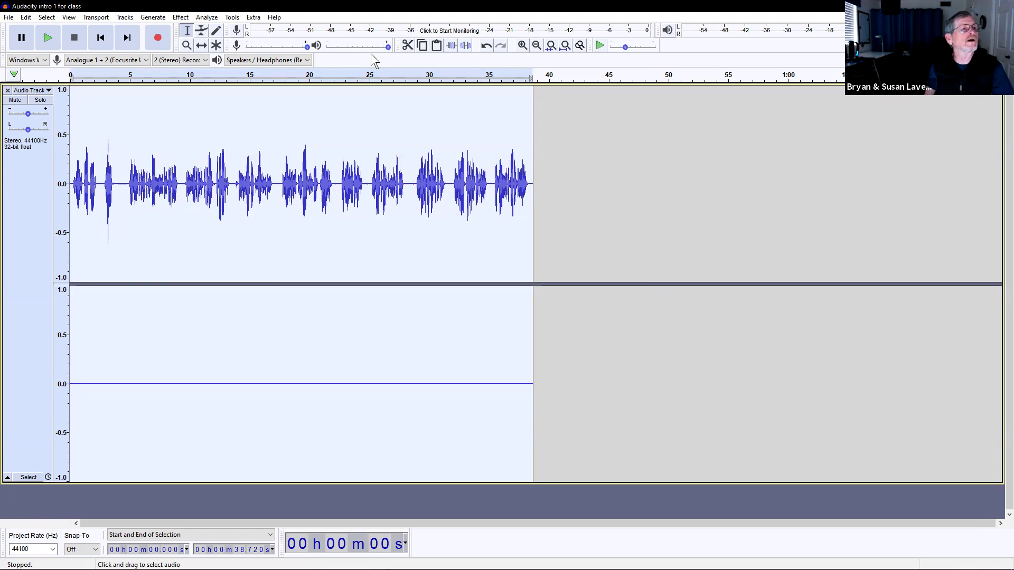
left_click(180, 17)
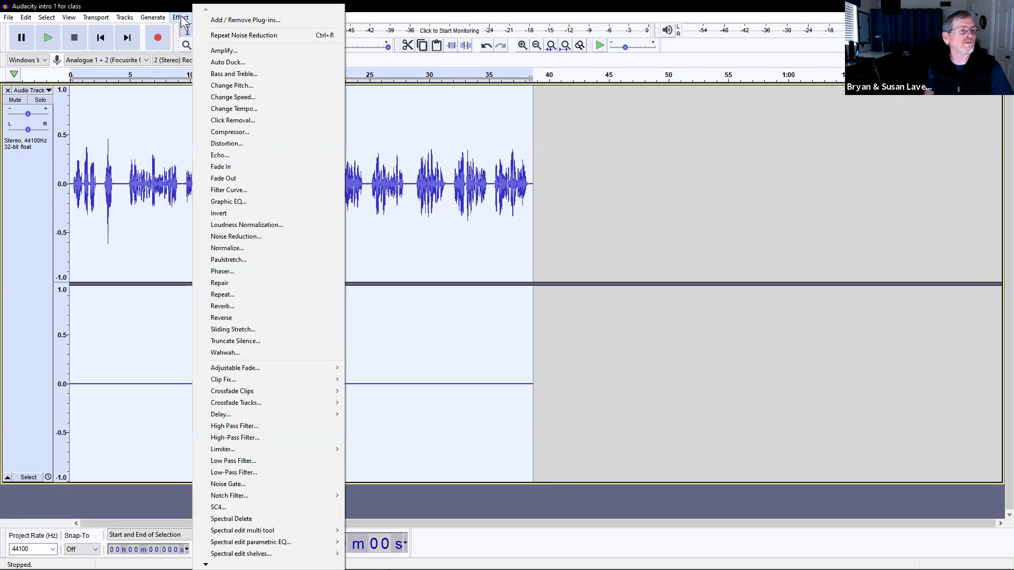
left_click(230, 132)
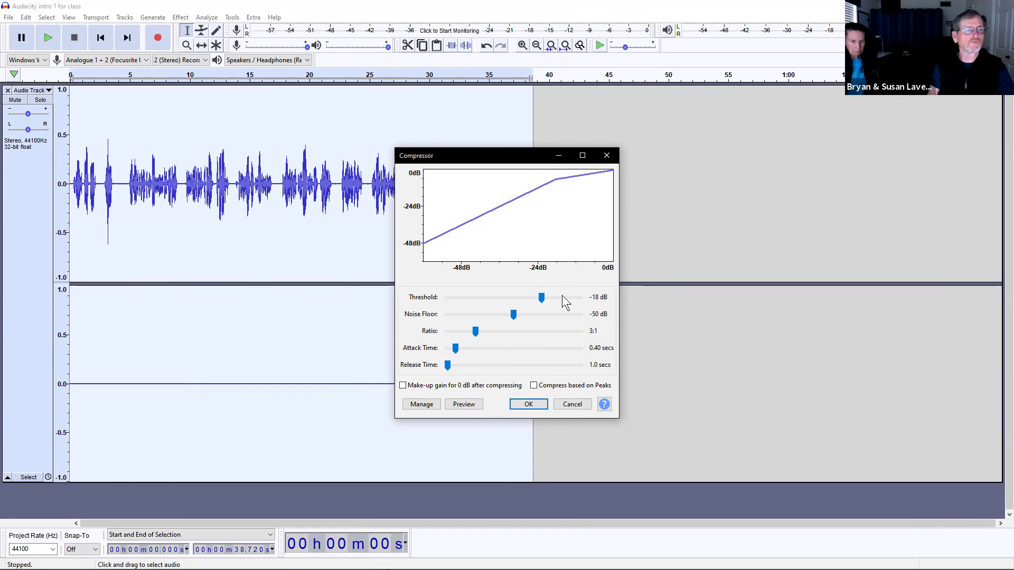
left_click(528, 406)
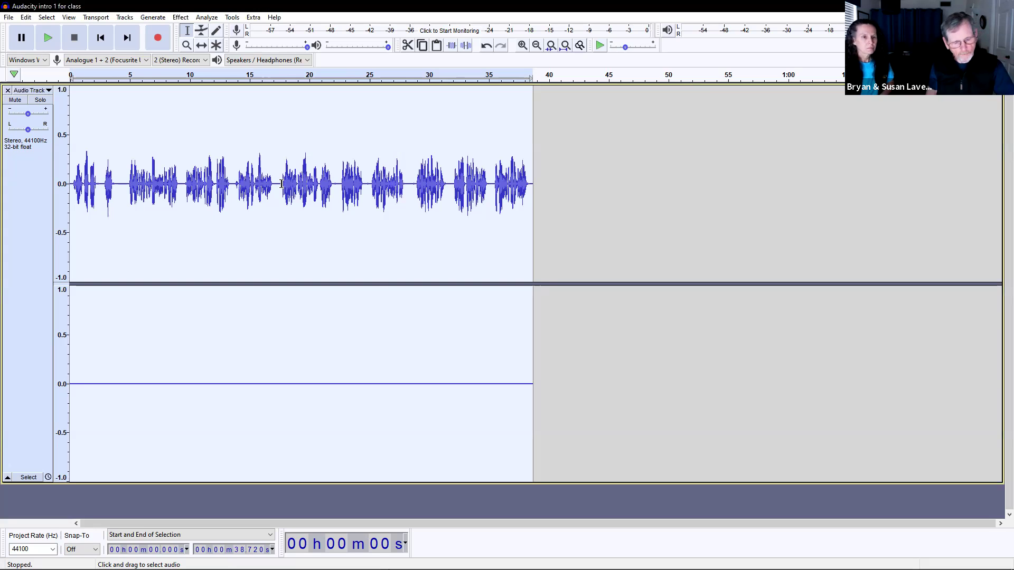
key("ctrl+z")
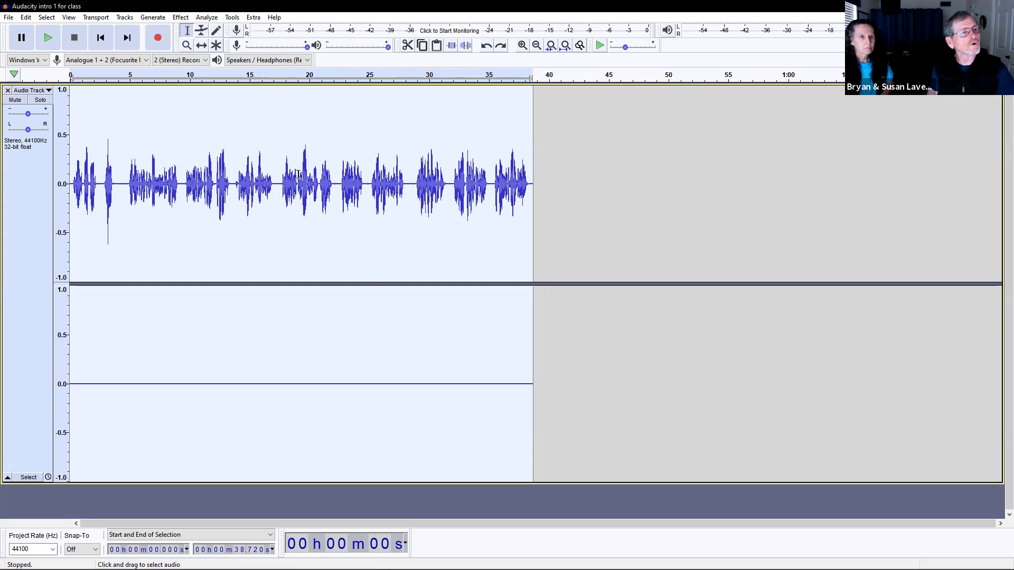
Play the recording from about 19 seconds for a few seconds and stop playback
left_click(299, 174)
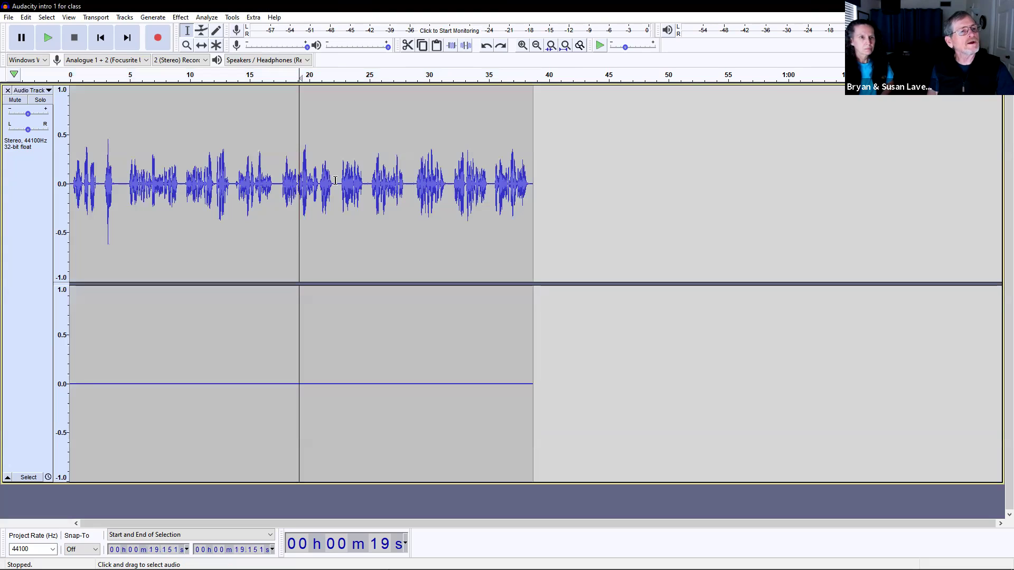
left_click(50, 39)
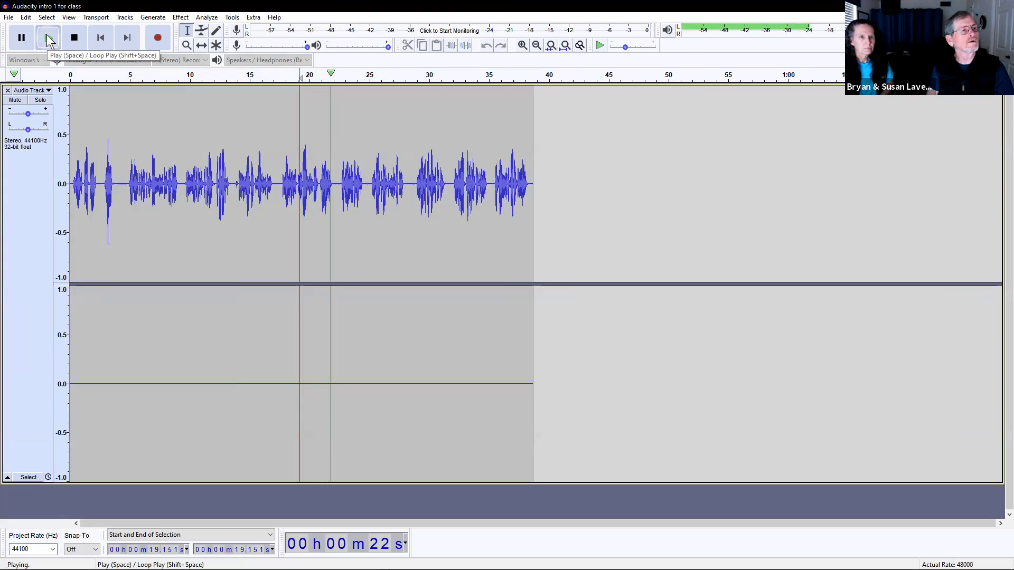
left_click(67, 44)
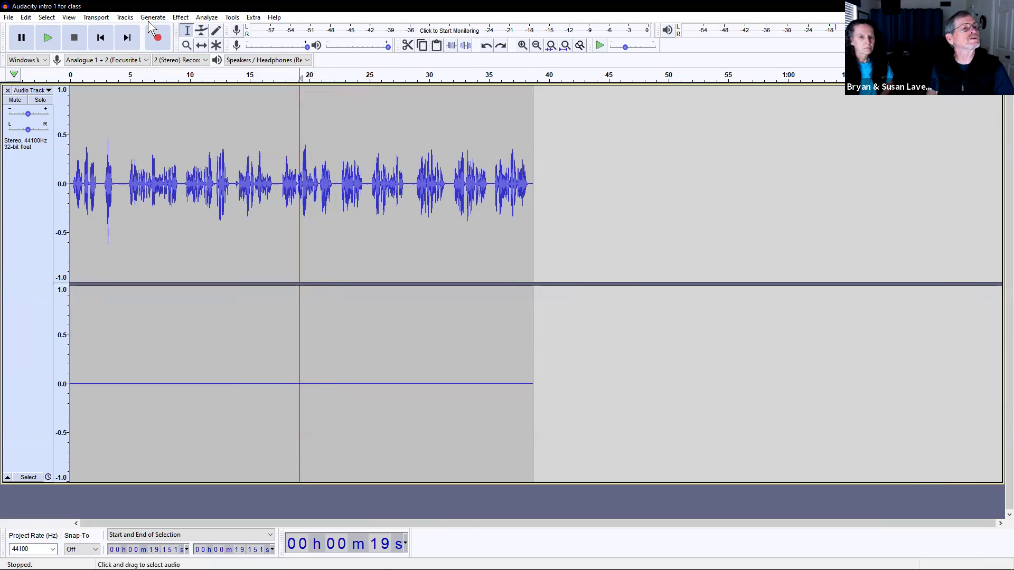
Compress the whole track with threshold -18 dB, noise floor -50 dB and ratio 3:1
key("ctrl+a")
left_click(181, 18)
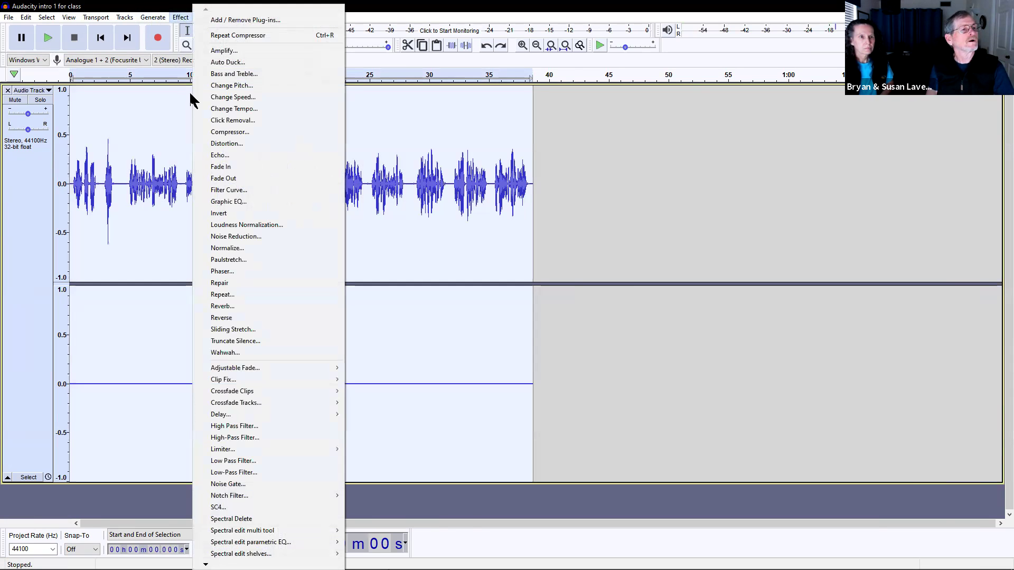
left_click(222, 132)
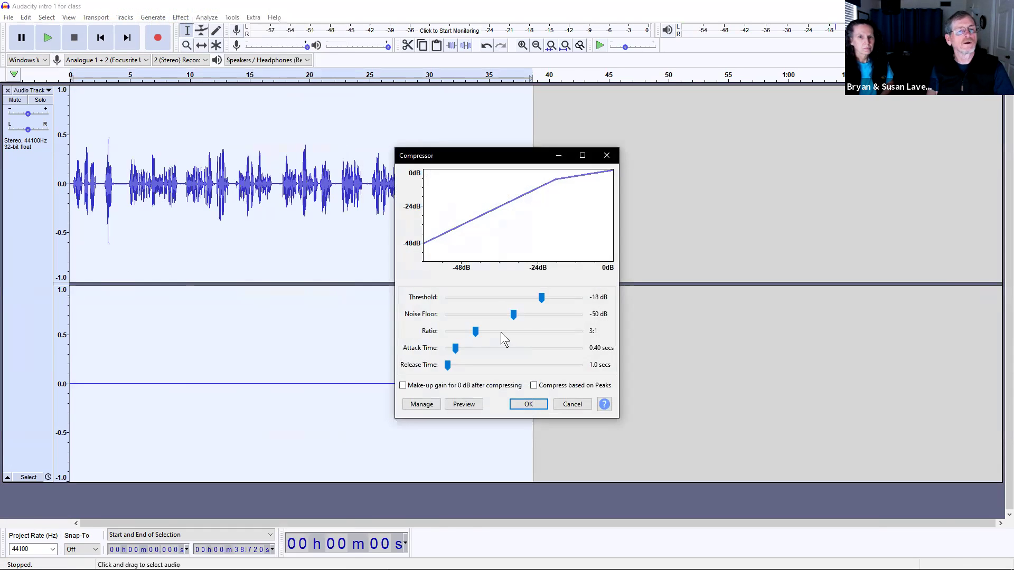
left_click(528, 404)
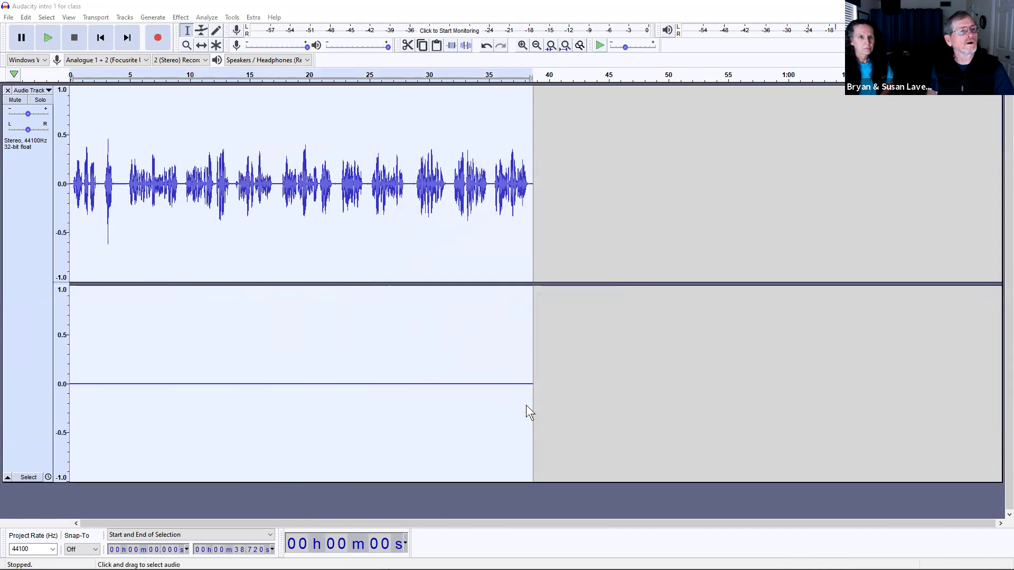
Play the compressed recording from about 19 seconds for a few seconds and stop playback
left_click(297, 290)
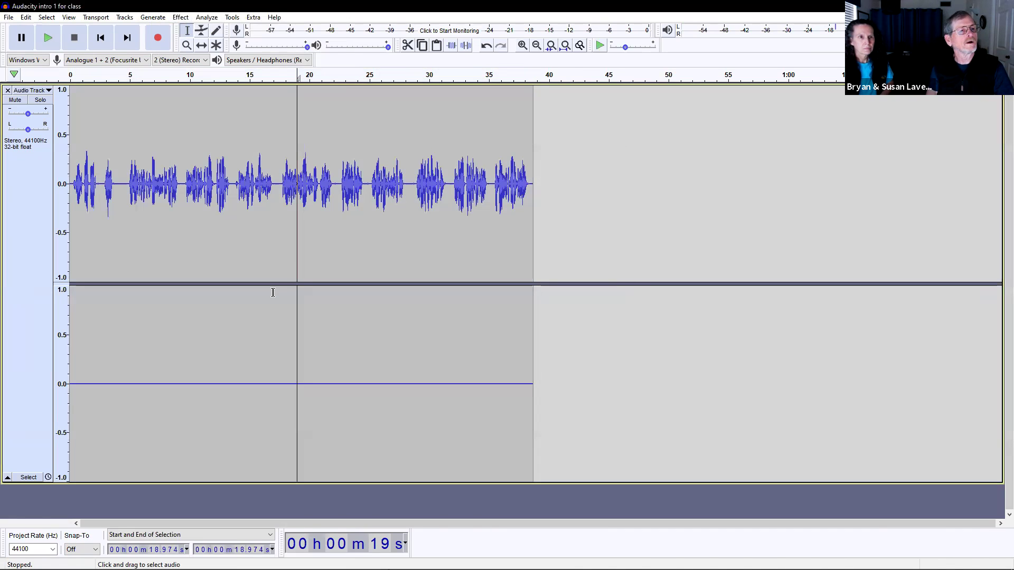
key("space")
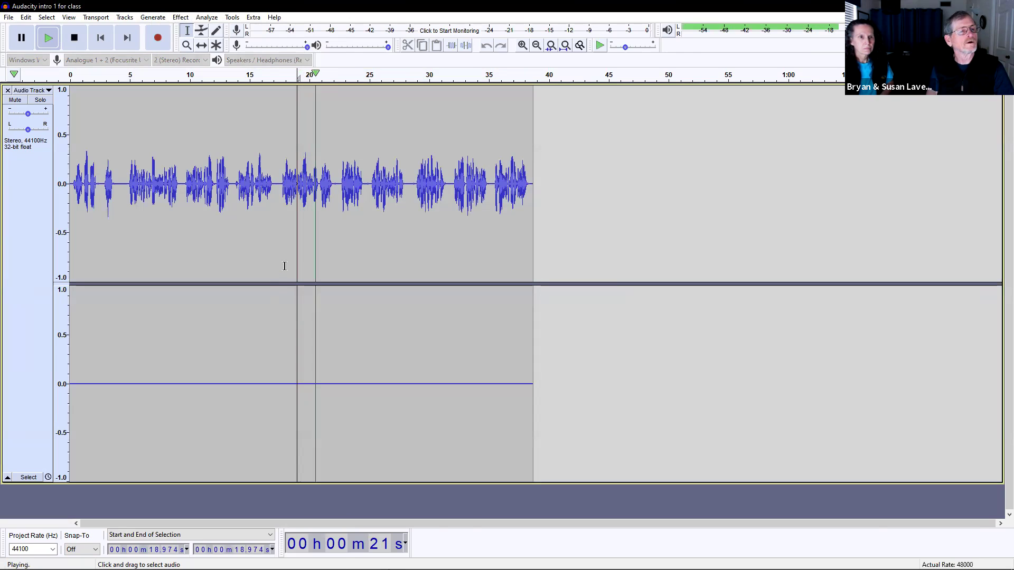
key("space")
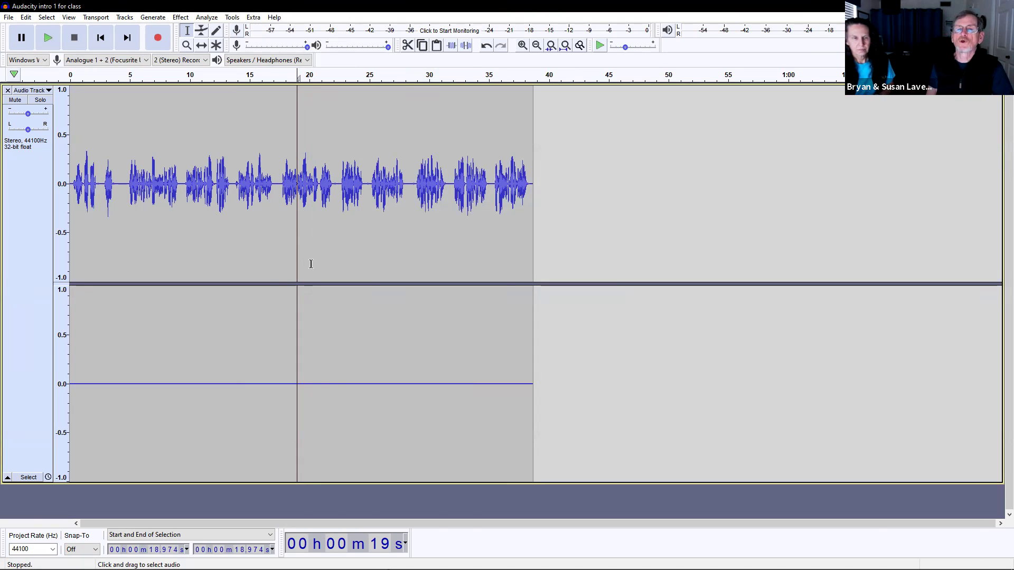
Try Compressor thresholds of -14 dB and -19 dB for the whole track and cancel without applying
left_click(261, 109)
key("ctrl+a")
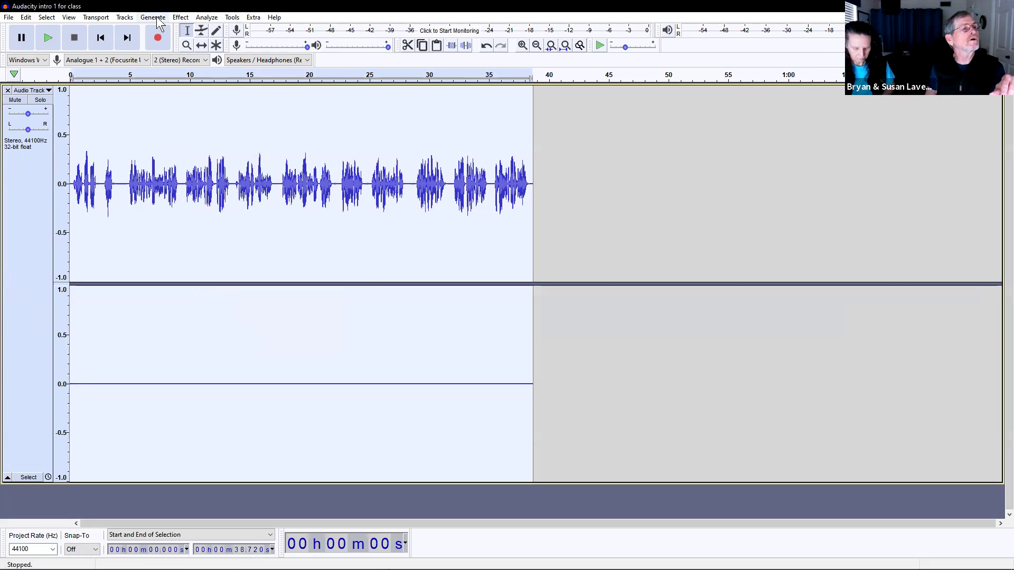
left_click(181, 18)
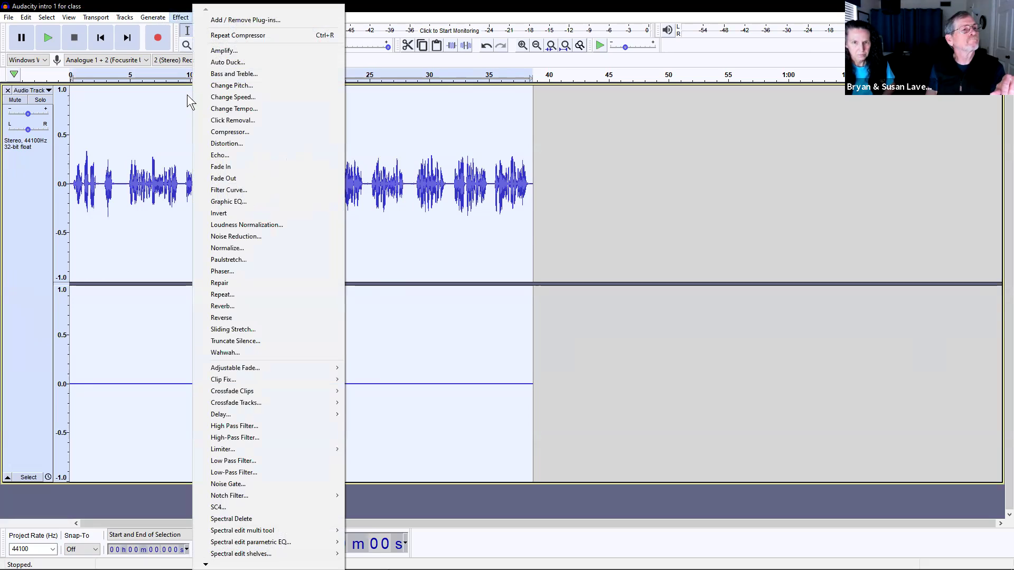
left_click(216, 133)
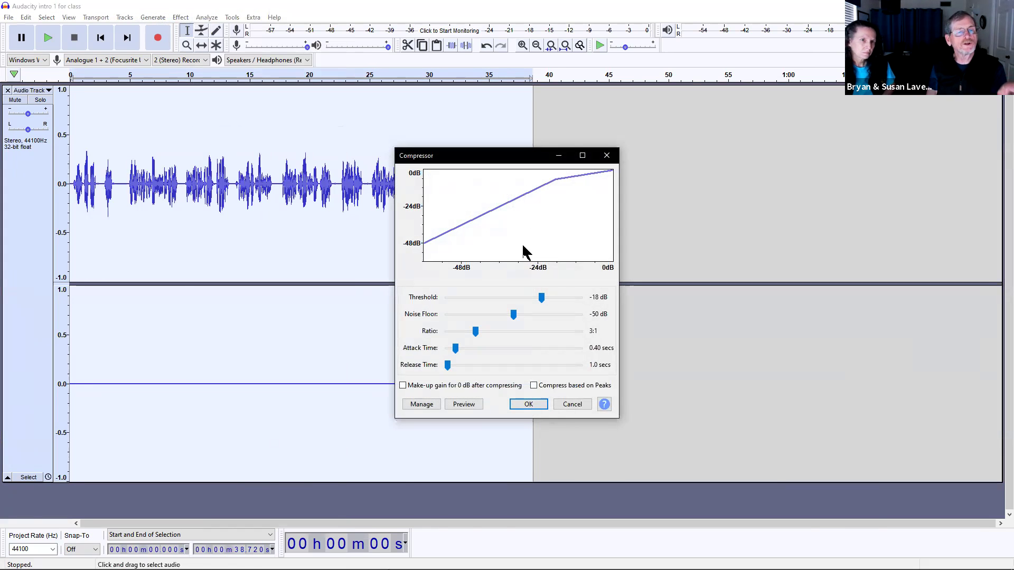
mouse_move(535, 297)
left_mouse_down()
mouse_move(511, 296)
mouse_move(540, 292)
left_mouse_up()
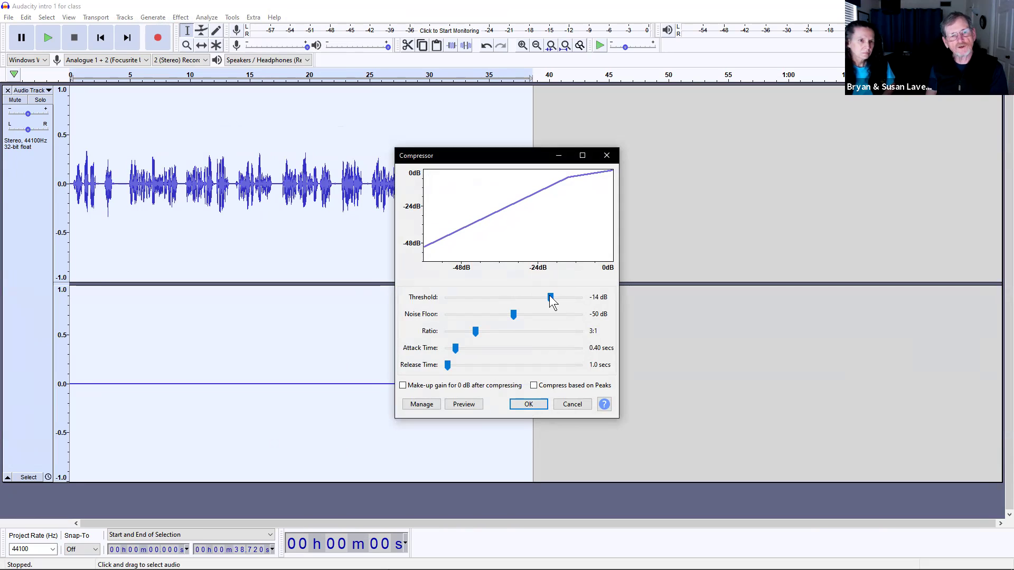
mouse_move(549, 297)
left_mouse_down()
mouse_move(467, 299)
mouse_move(537, 294)
mouse_move(599, 313)
mouse_move(542, 308)
left_mouse_up()
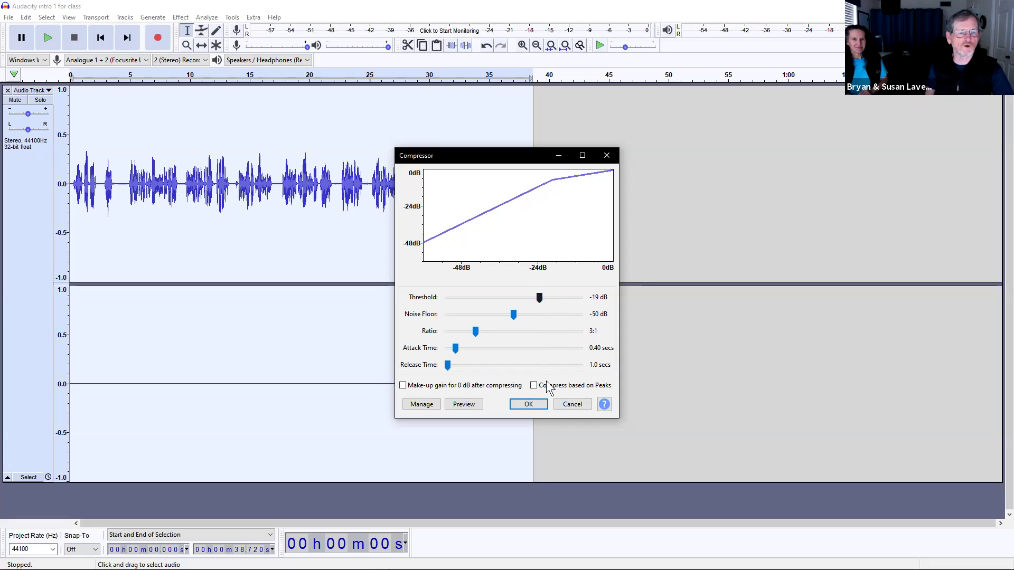
left_click(572, 404)
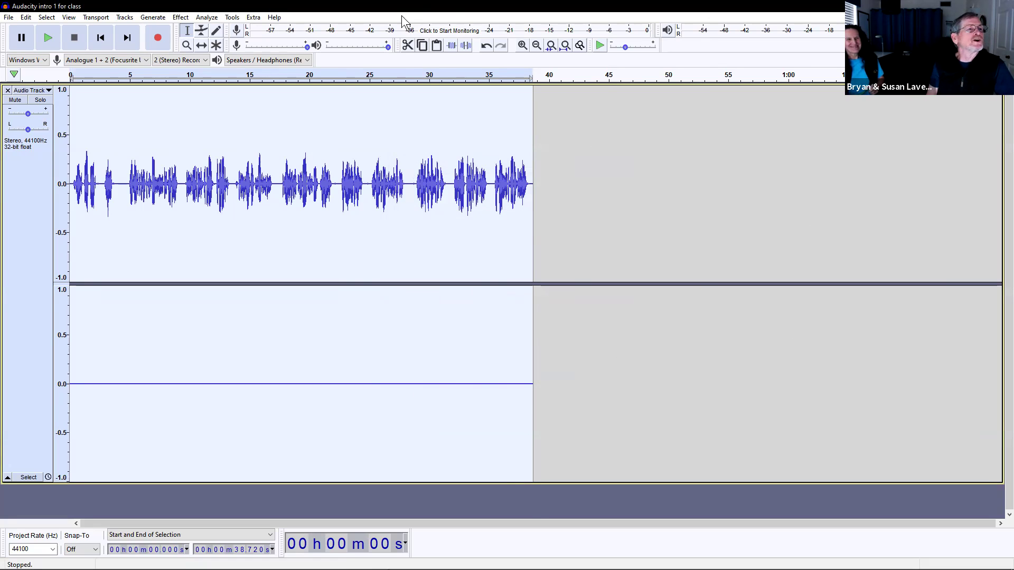
Try lowering the 80 Hz band in the Graphic EQ for the whole track and cancel the effect
left_click(179, 18)
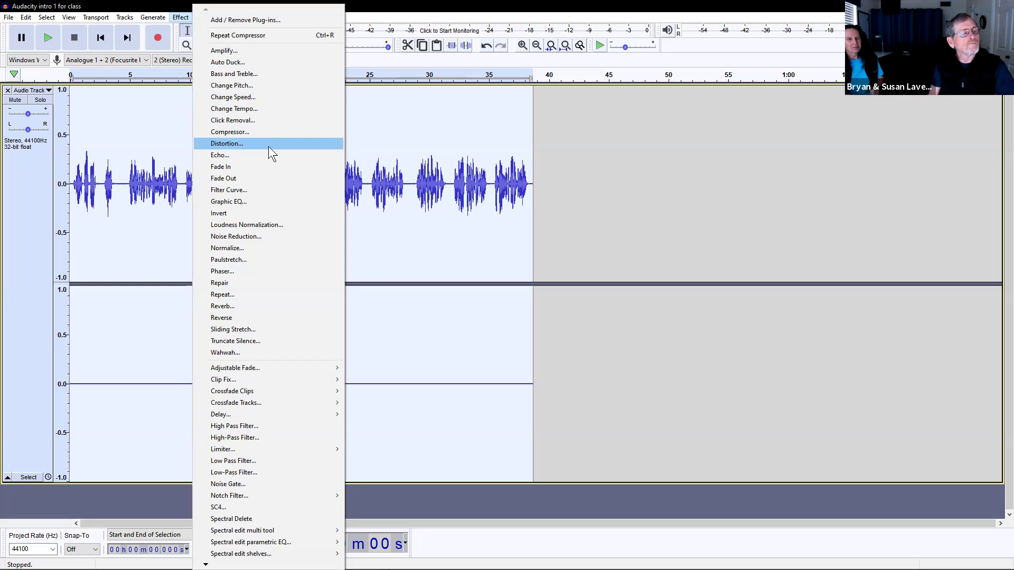
left_click(271, 200)
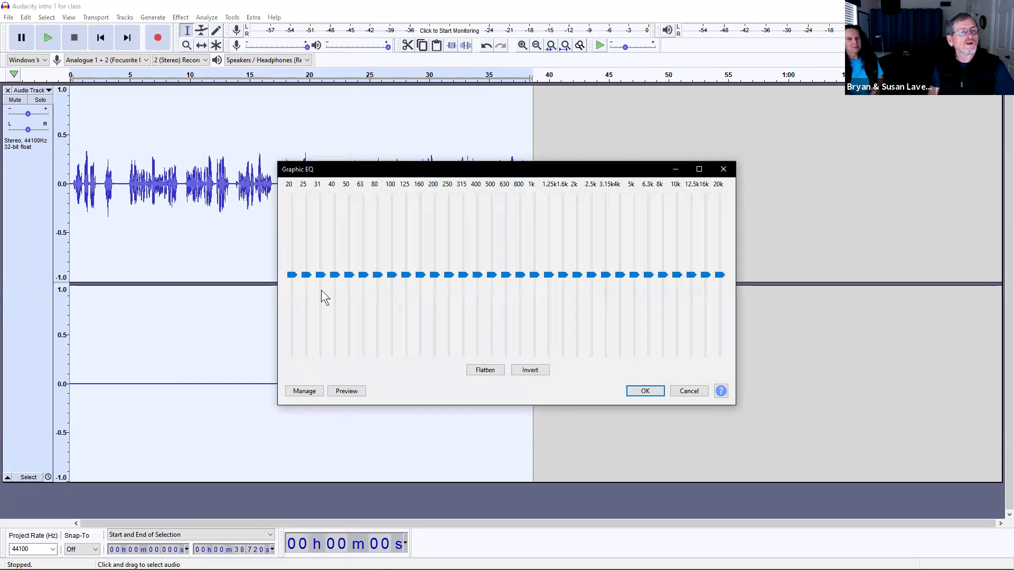
left_click_drag(377, 275, 371, 309)
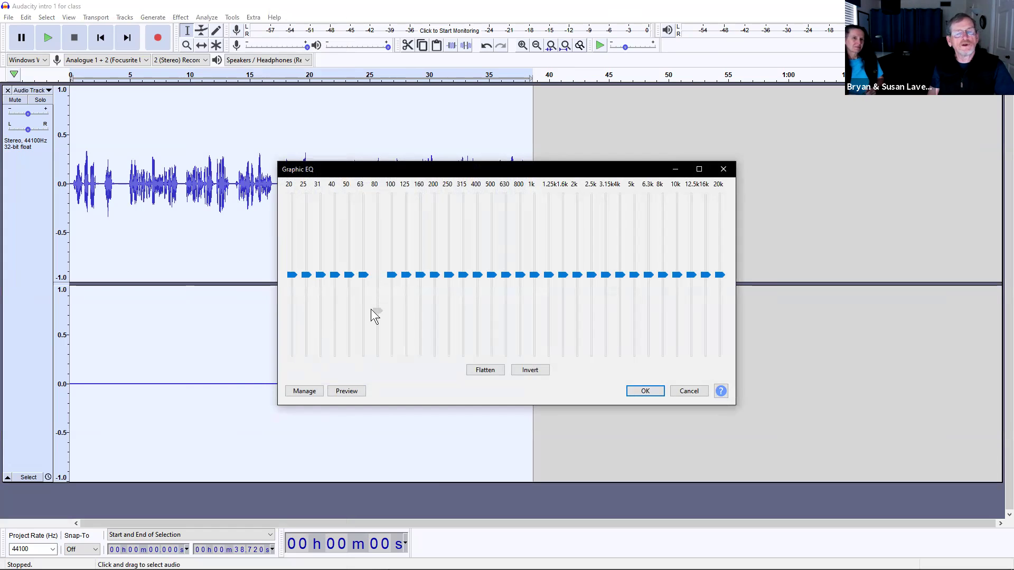
mouse_move(371, 309)
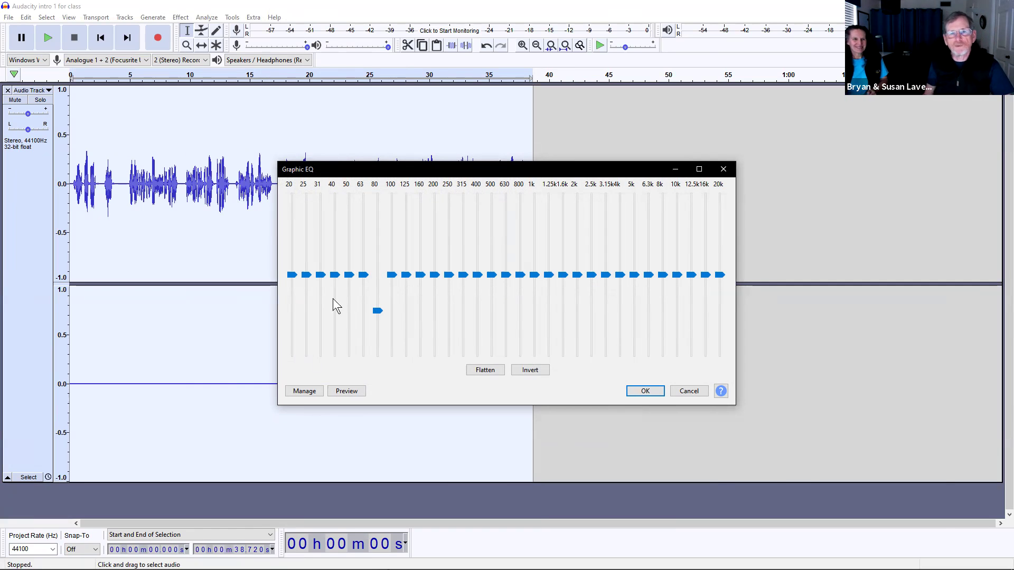
left_click(688, 392)
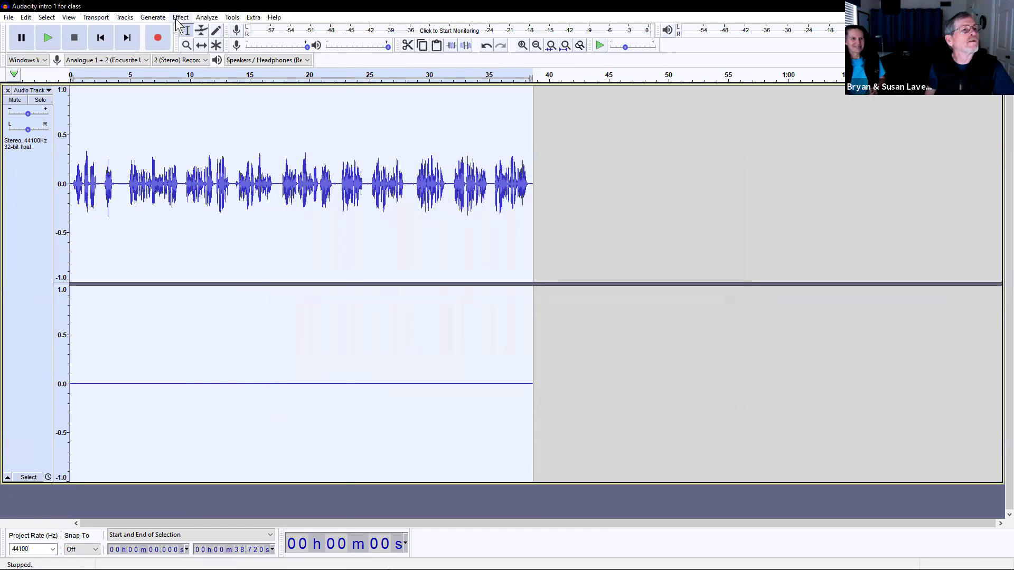
Start the Filter Curve EQ on the whole track and load its Defaults factory preset
left_click(177, 20)
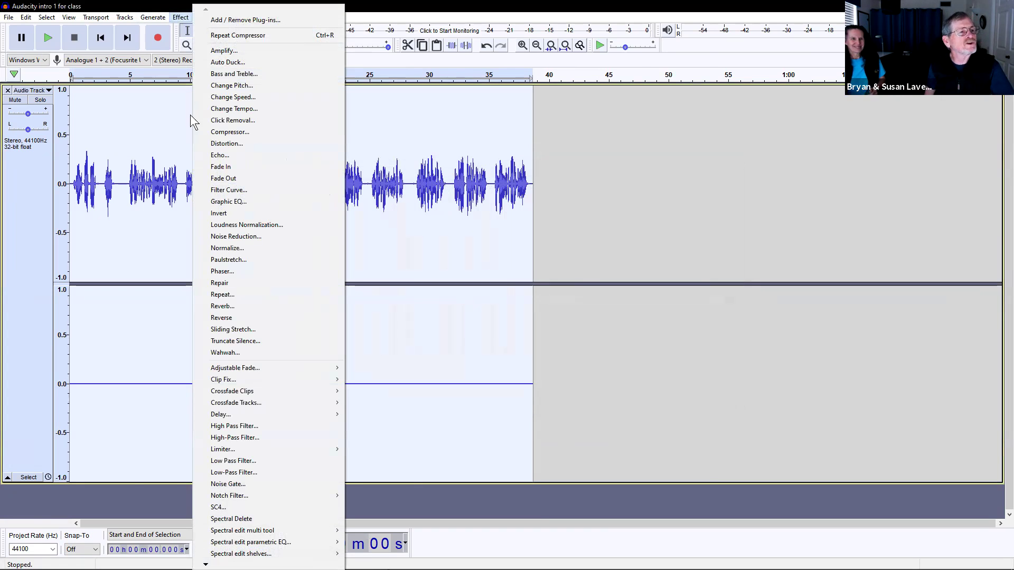
left_click(231, 190)
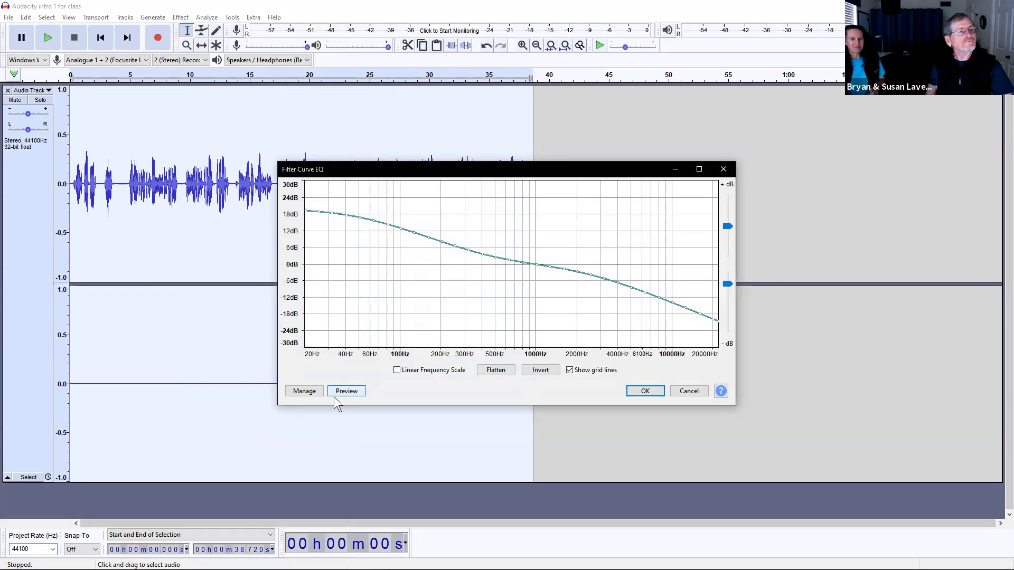
left_click(318, 392)
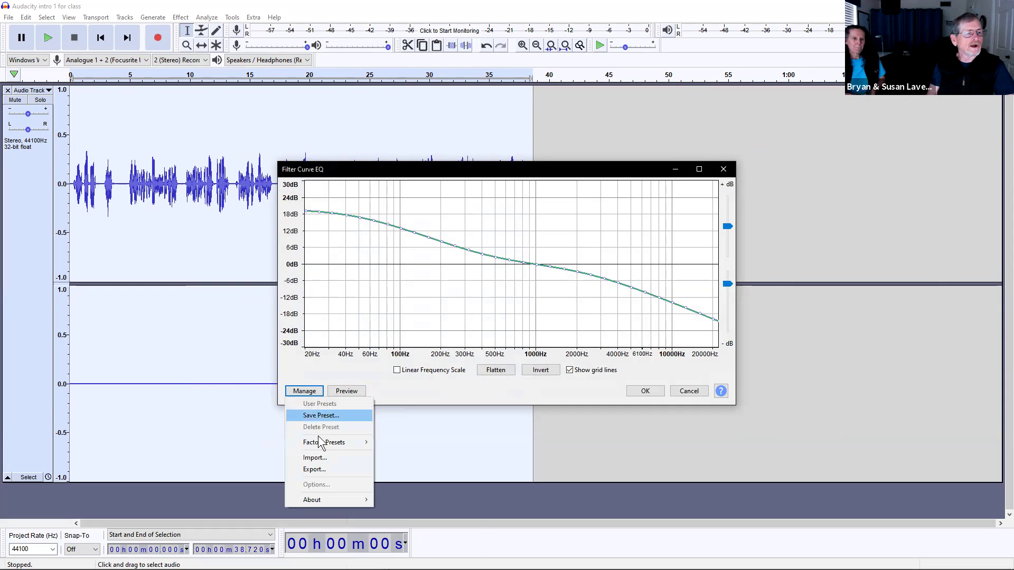
mouse_move(365, 442)
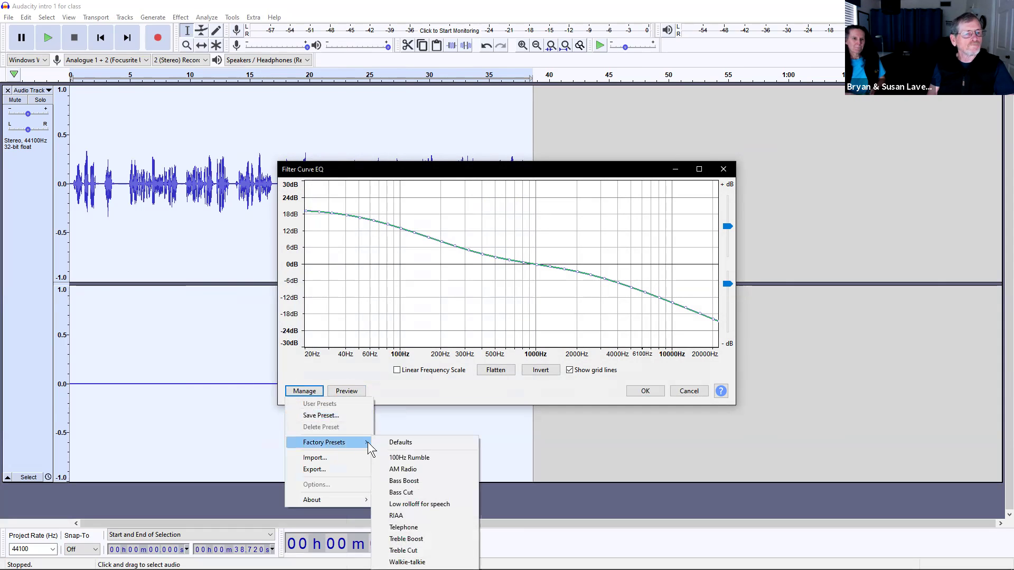
left_click(430, 446)
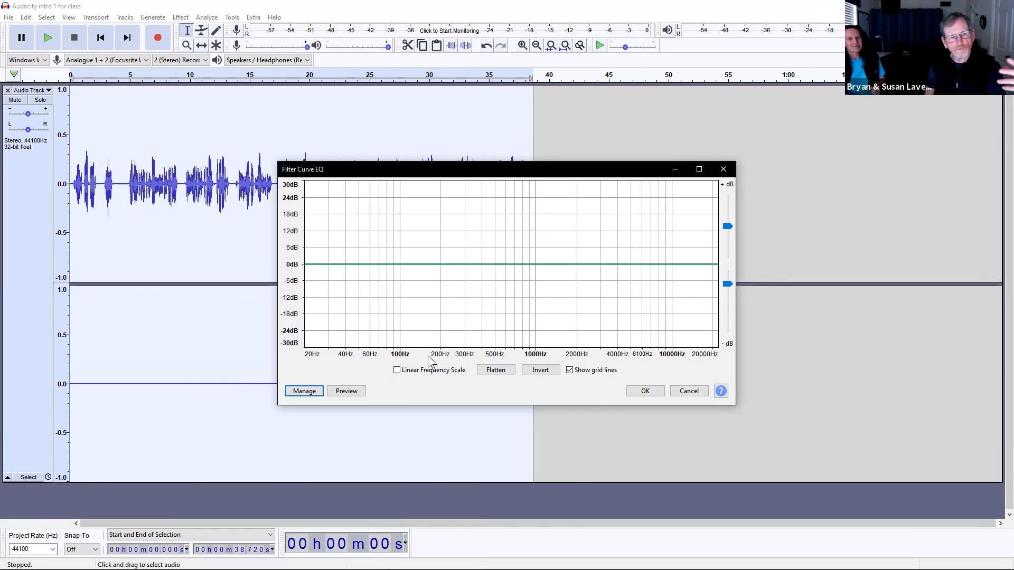
Preview the recording through the flat default filter curve and stop the preview
left_click(312, 392)
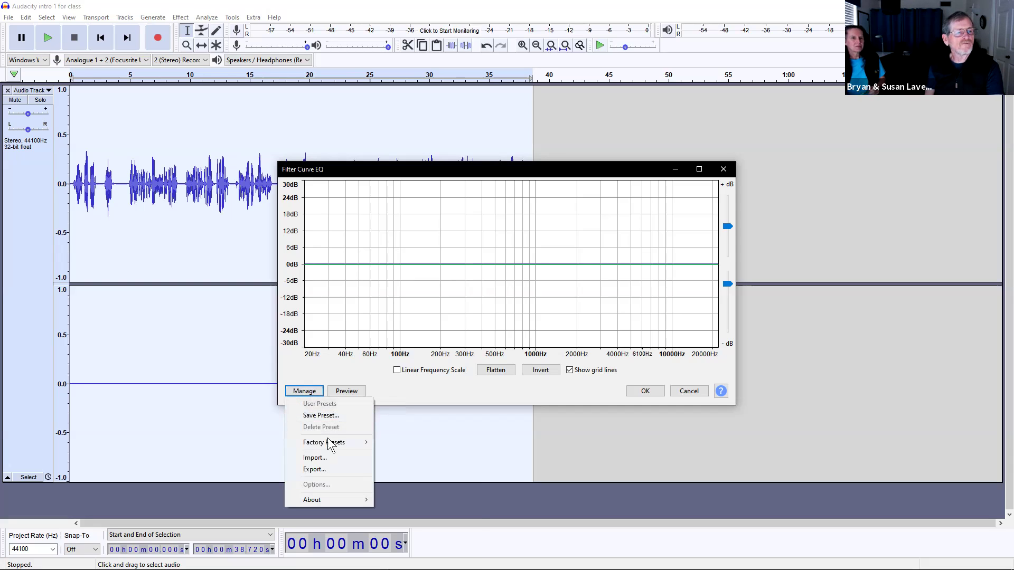
mouse_move(328, 443)
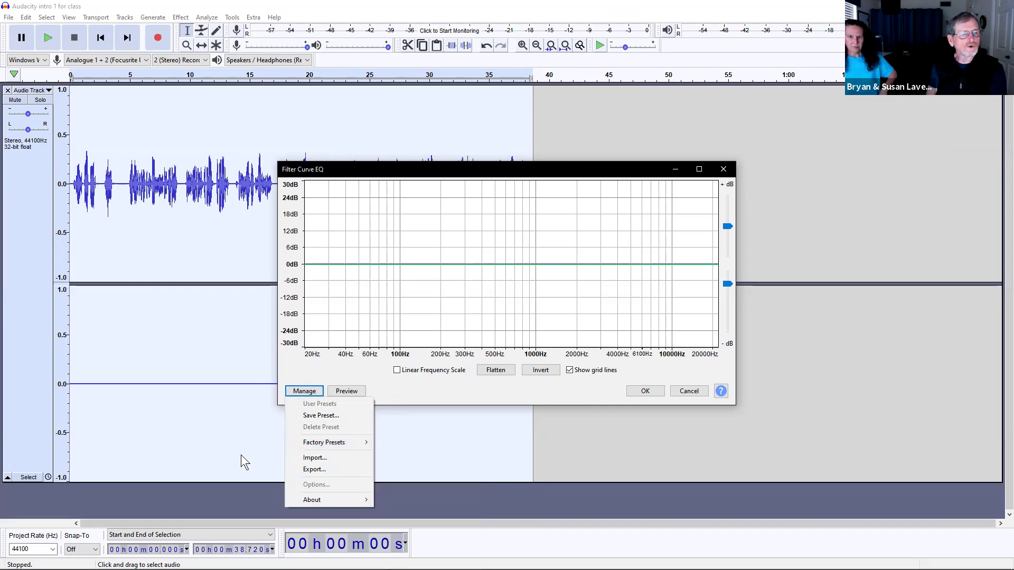
left_click(228, 445)
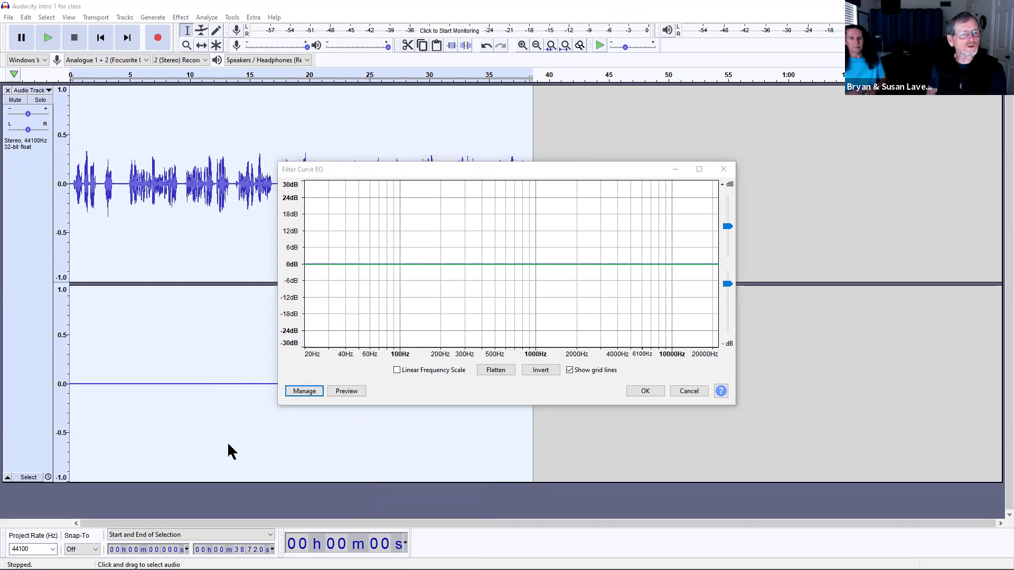
left_click(347, 394)
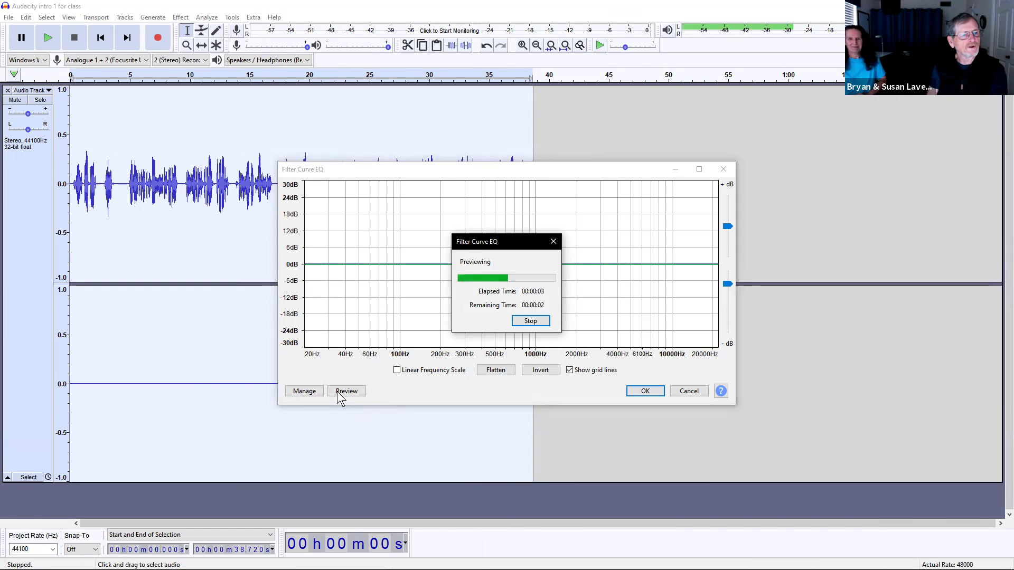
left_click(531, 321)
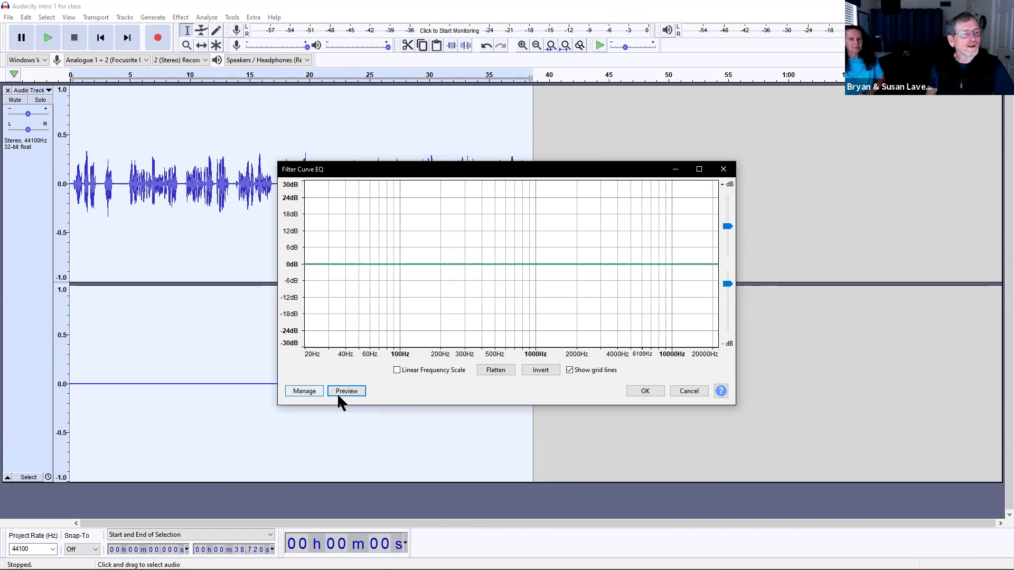
Load the AM Radio factory preset into the Filter Curve EQ and preview the recording with it
left_click(310, 391)
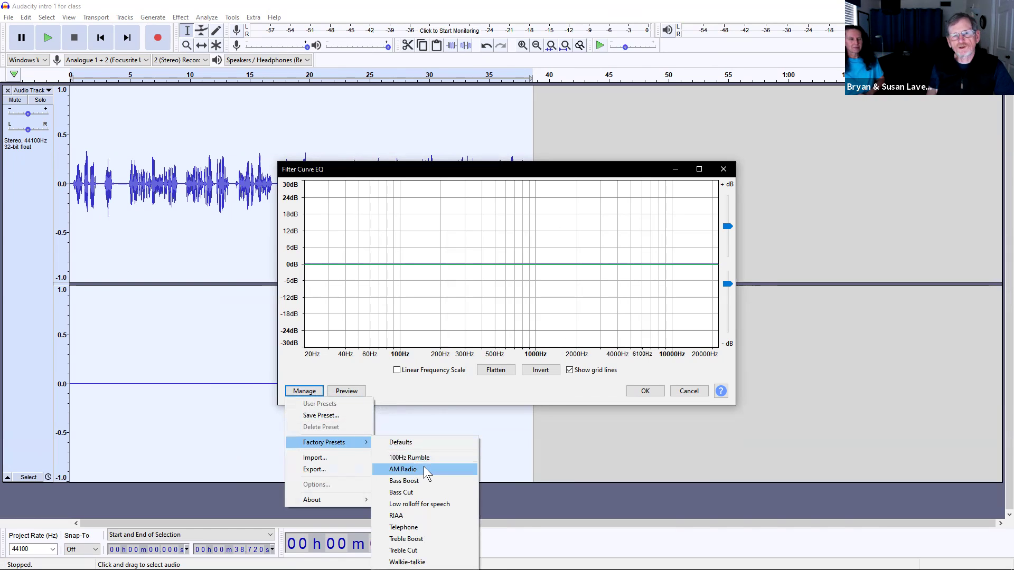
left_click(425, 470)
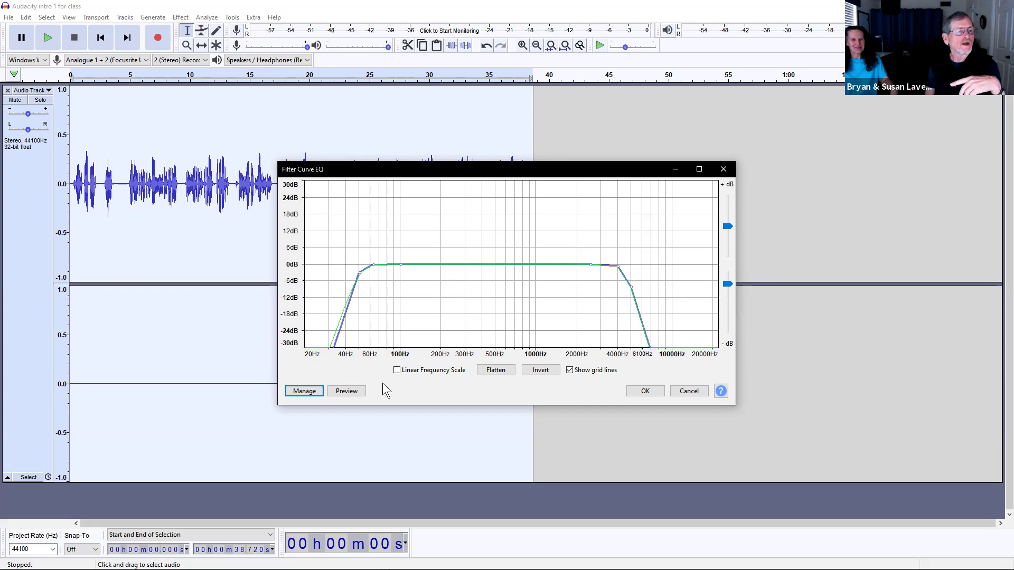
left_click(341, 396)
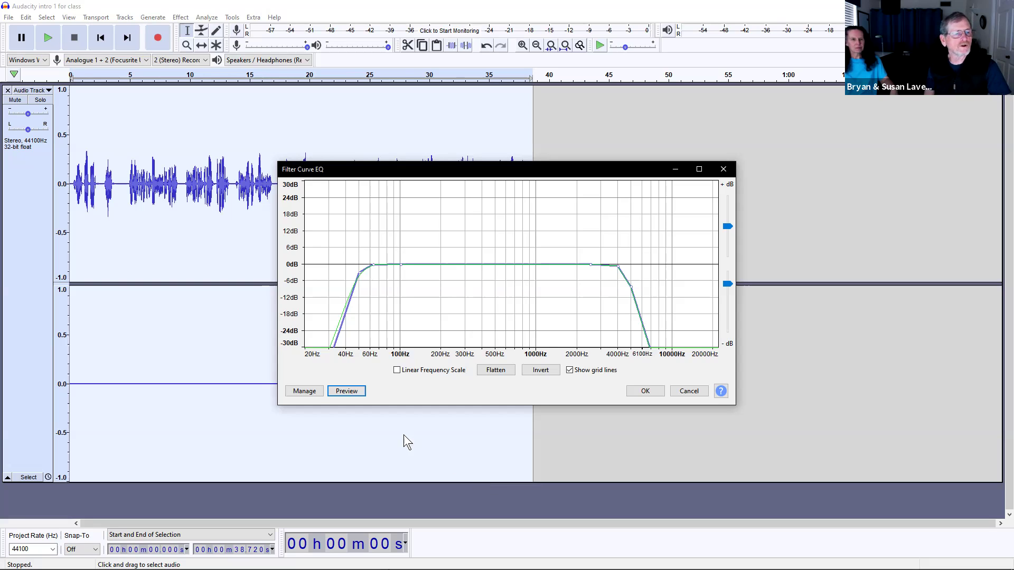
left_click(313, 394)
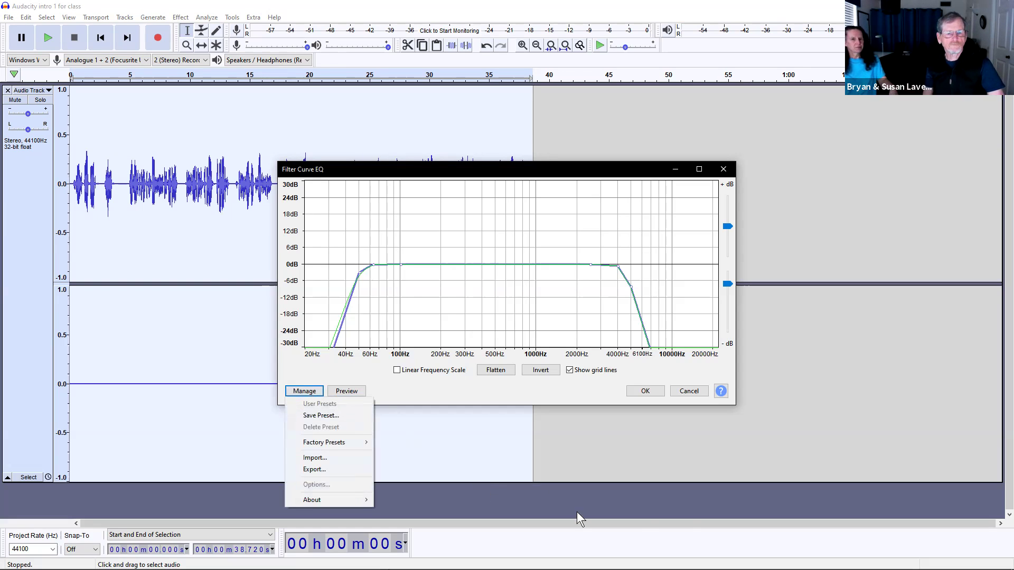
left_click(687, 521)
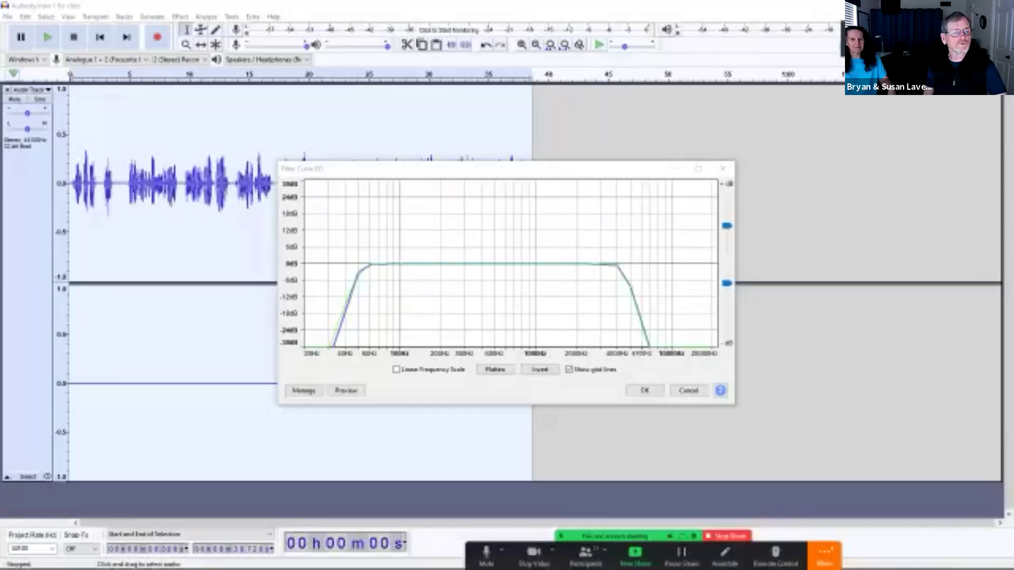
Preview the AM Radio curve on the recording once more and stop after a few seconds
key("Tab")
key("Tab")
key("space")
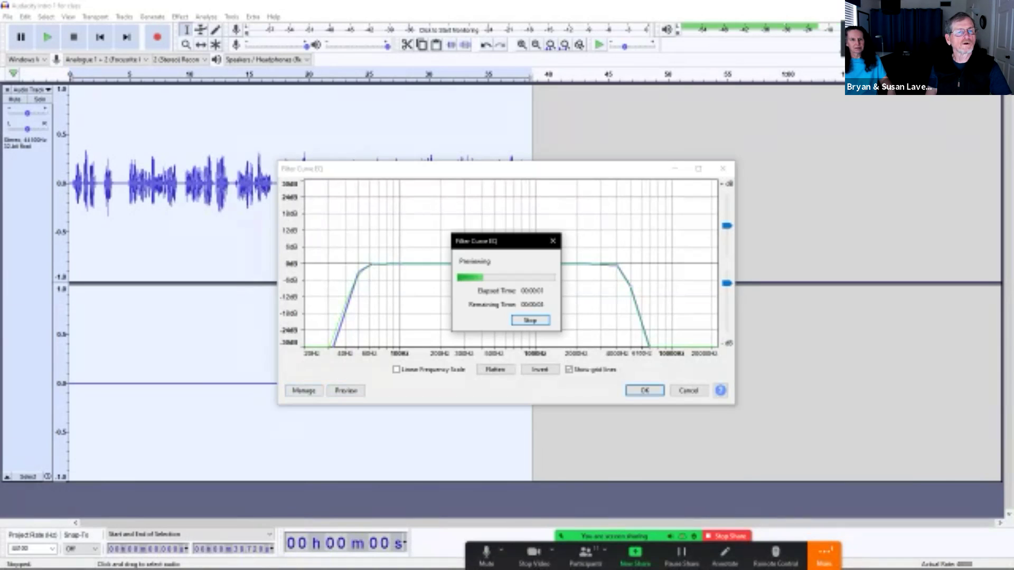
key("space")
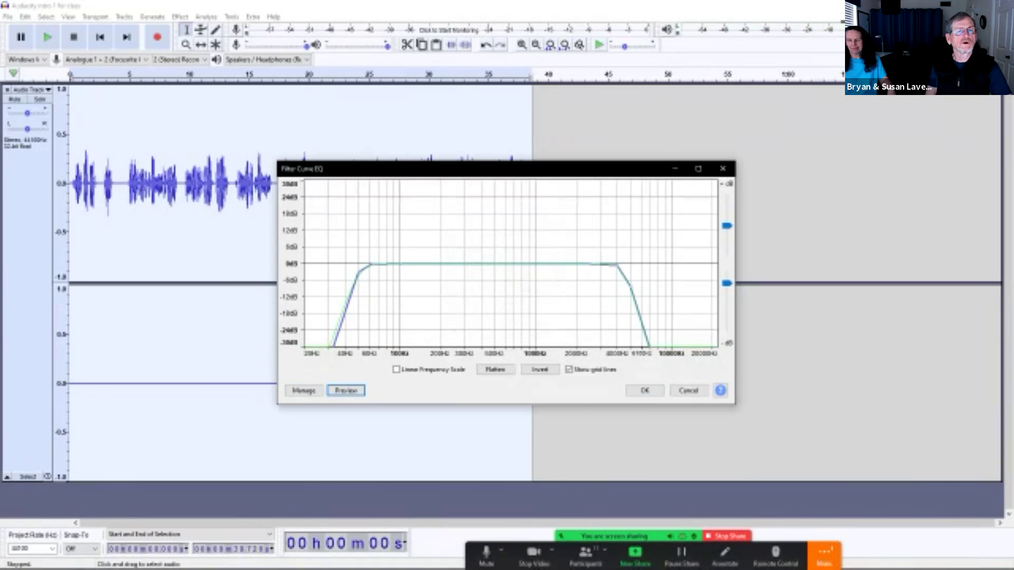
Load the RIAA factory preset into the Filter Curve EQ
key("shift+Tab")
key("space")
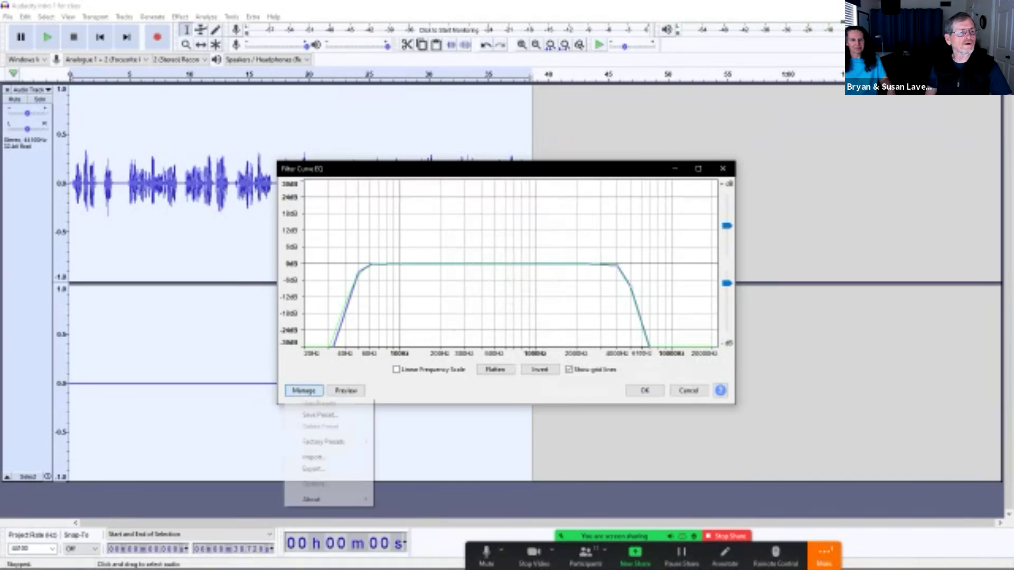
key("Down")
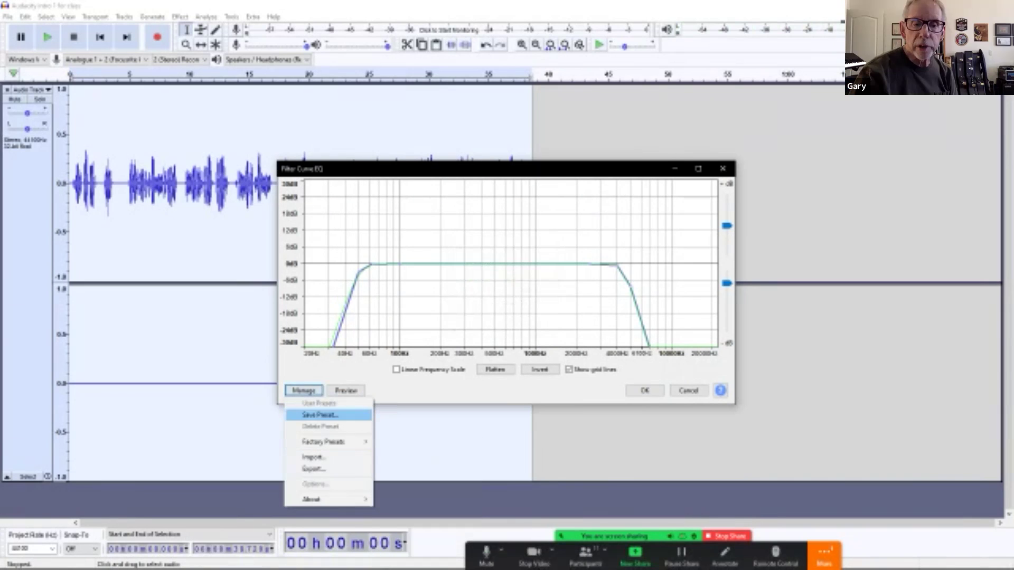
key("Down")
key("Right")
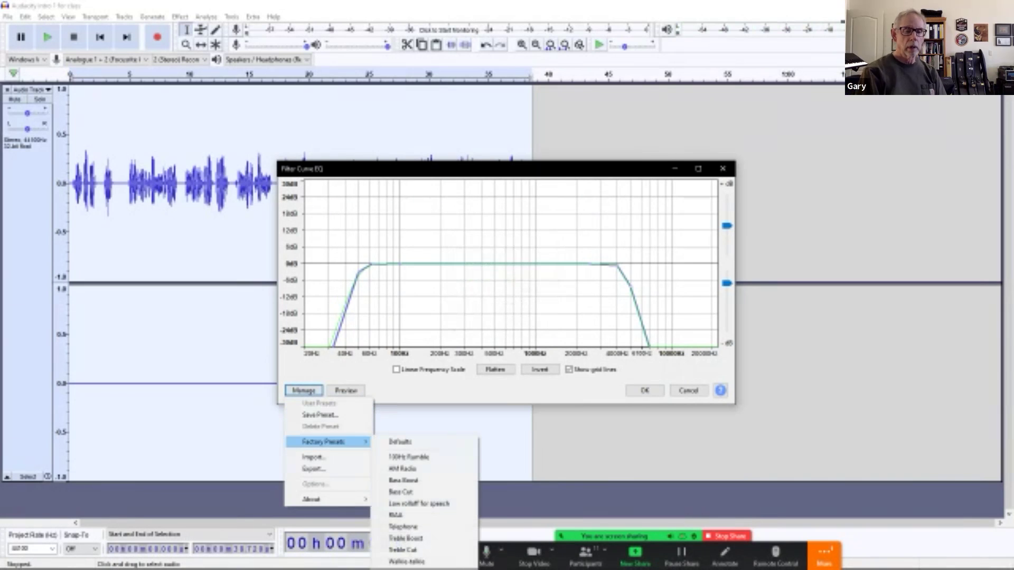
key("Escape")
key("Right")
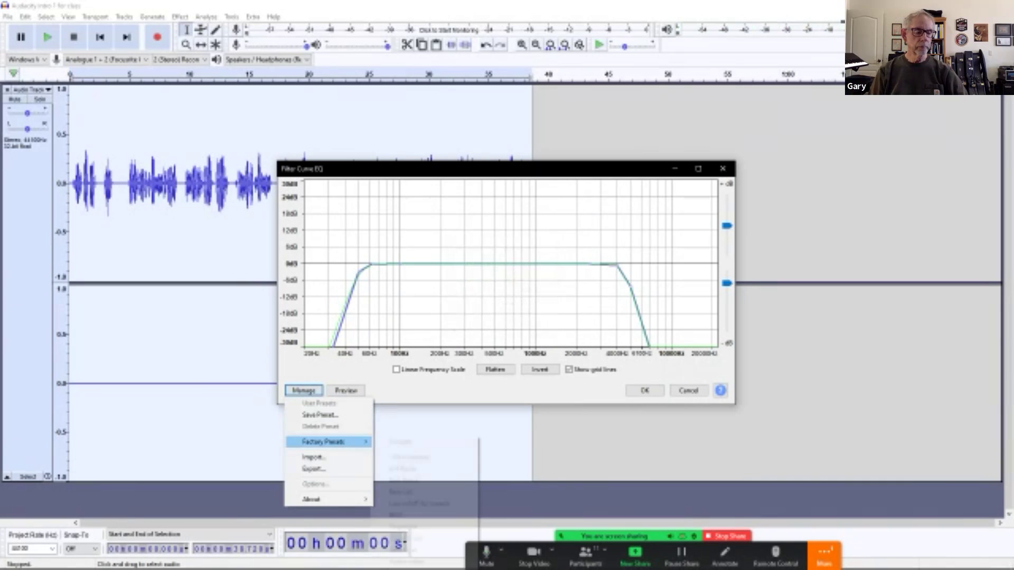
key("Down")
key("Down")
key("Down")
key("Down")
key("Down")
key("Down")
key("Down")
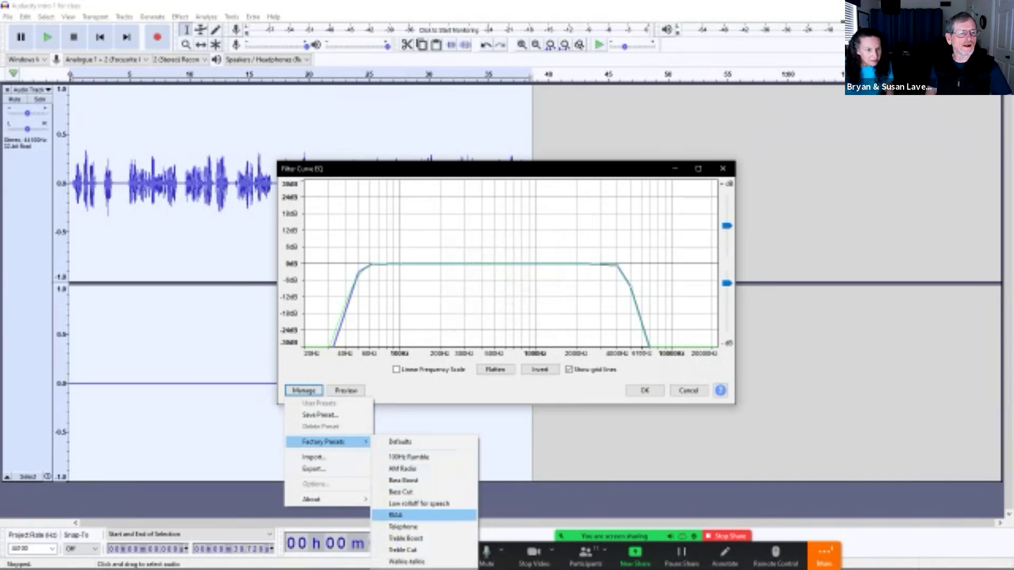
key("Return")
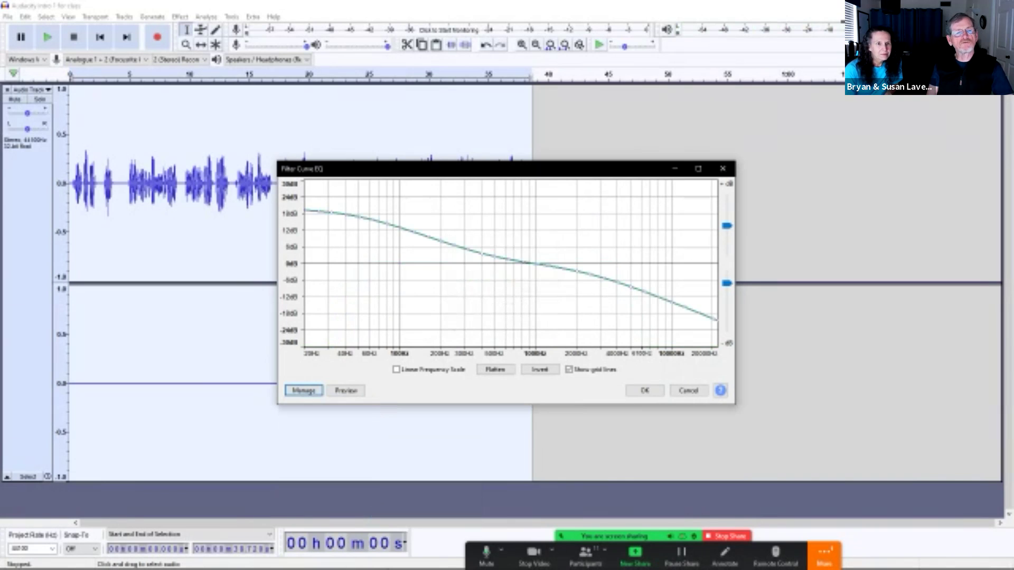
Preview the recording through the RIAA curve and apply the Filter Curve EQ to the whole track
key("Tab")
key("space")
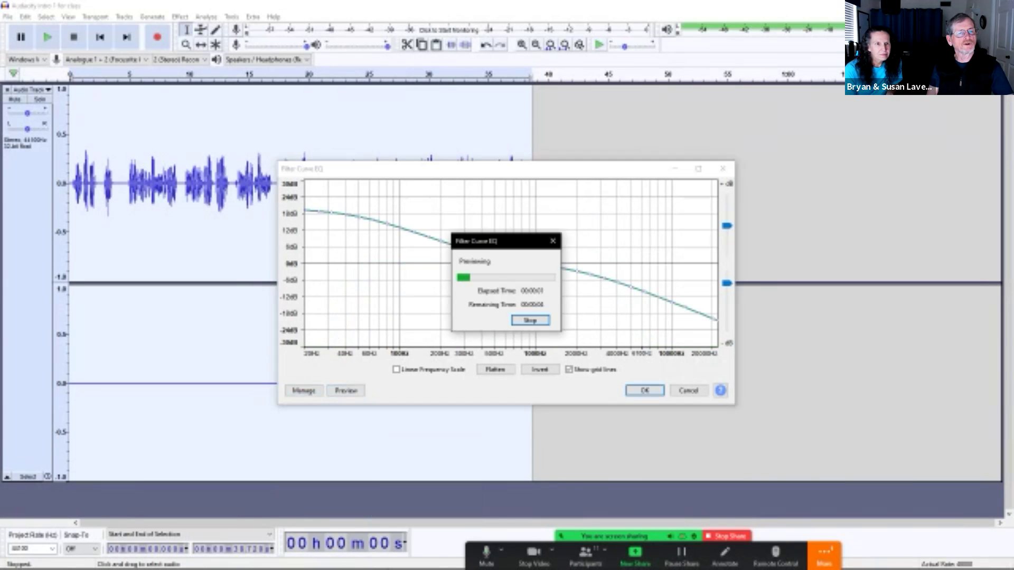
key("space")
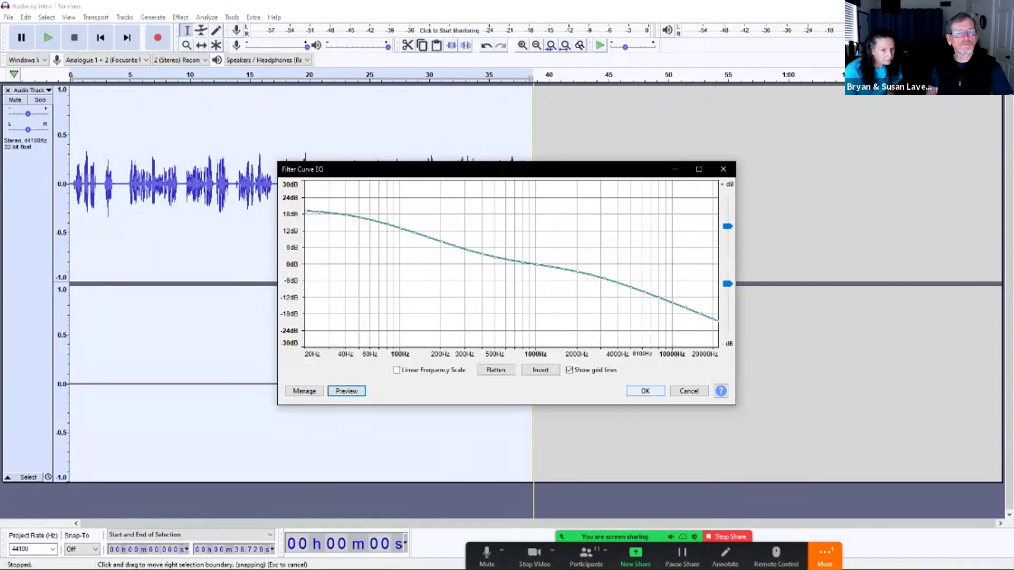
left_click(645, 391)
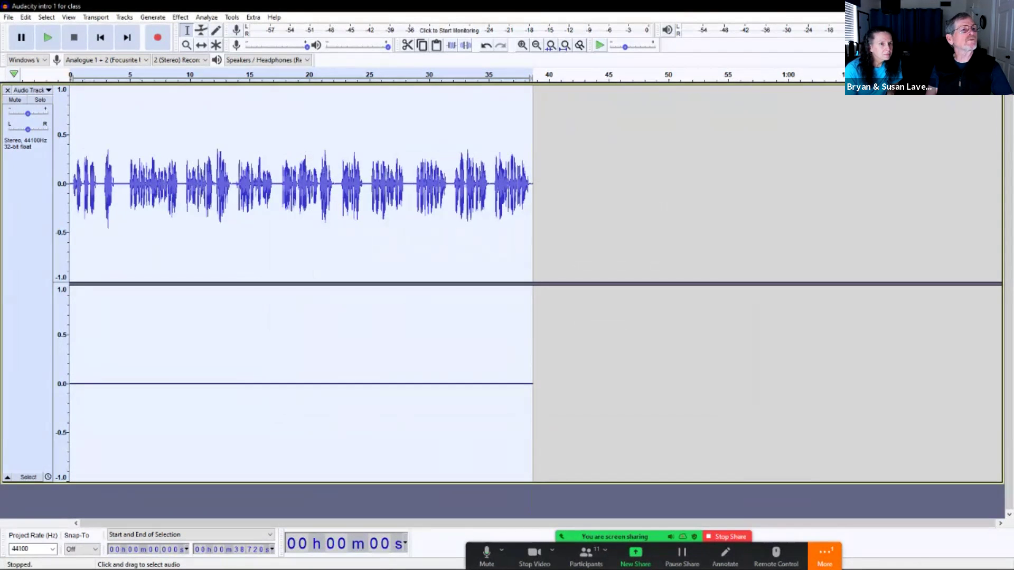
Normalize the whole track to a peak amplitude of -3.0 dB
left_click(180, 17)
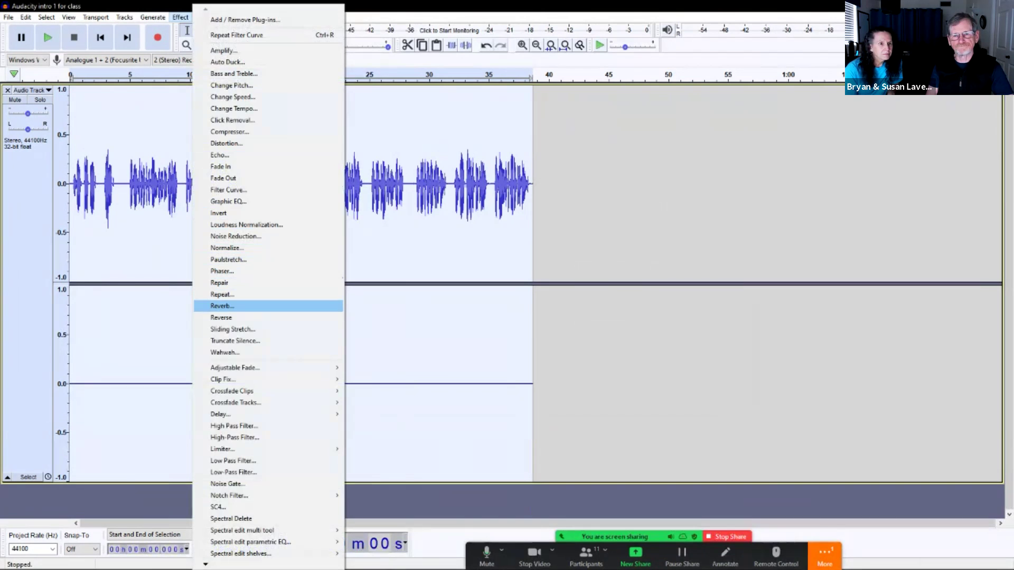
left_click(155, 238)
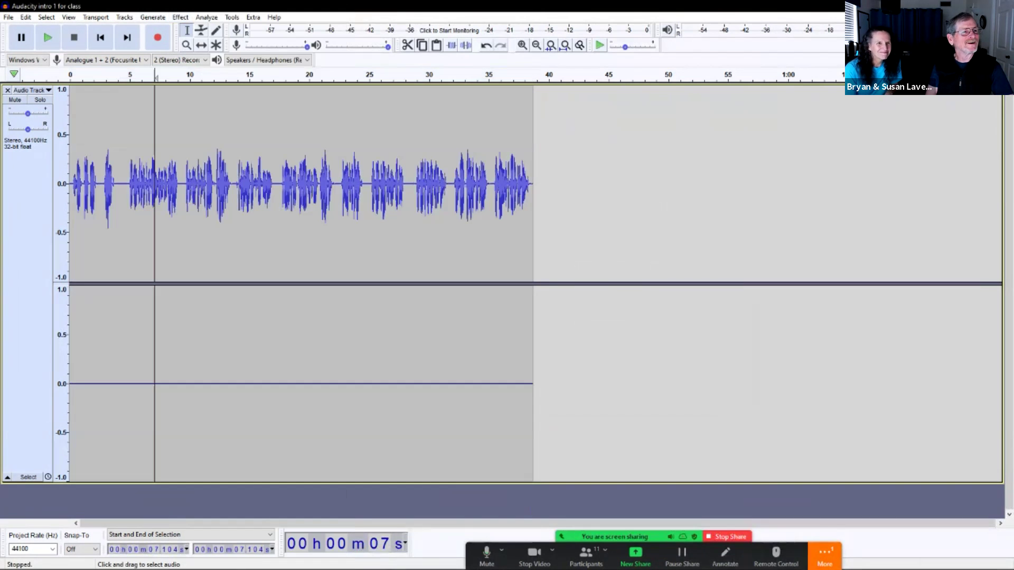
key("ctrl+a")
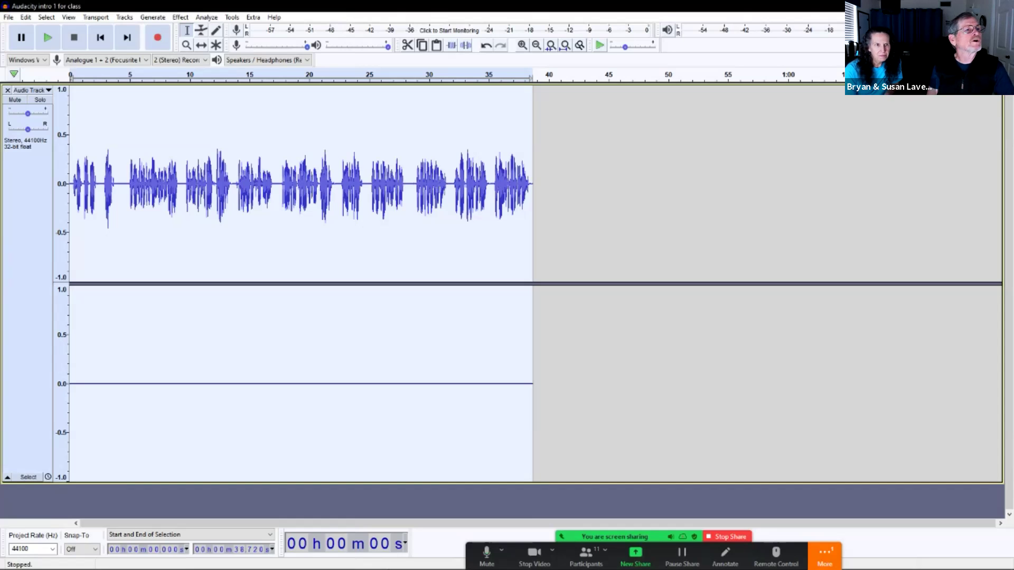
left_click(180, 17)
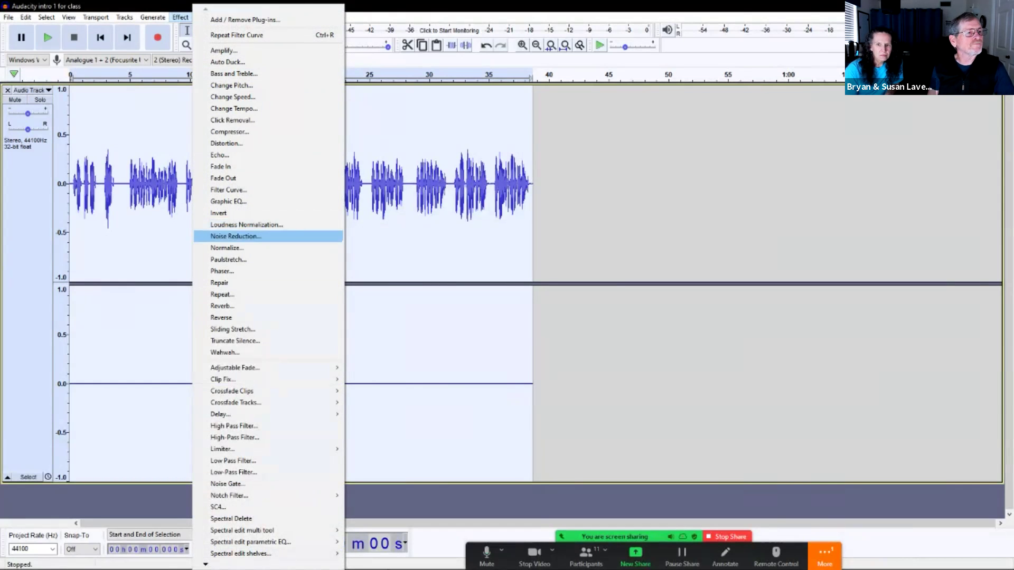
left_click(227, 248)
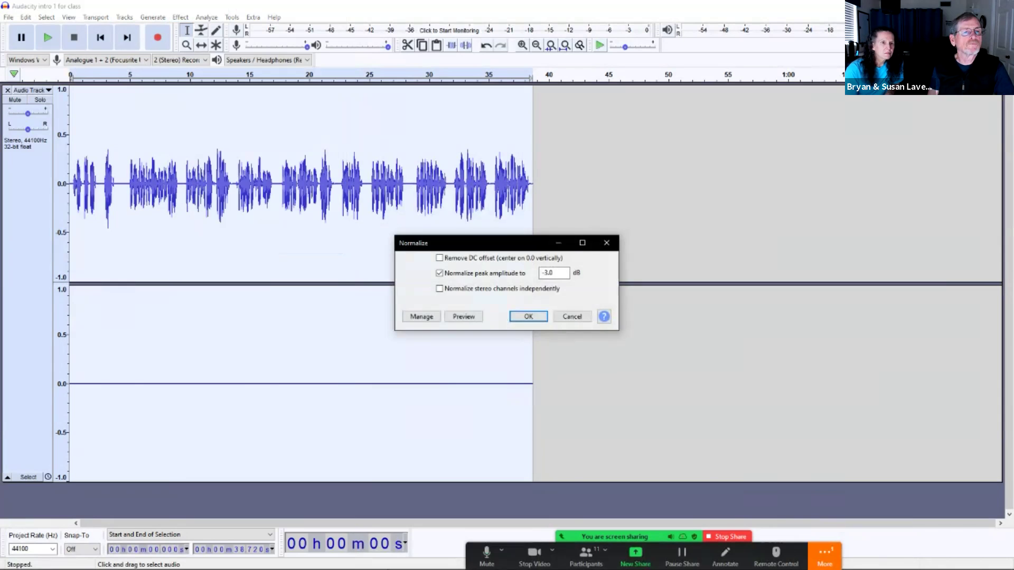
left_click_drag(472, 245, 614, 216)
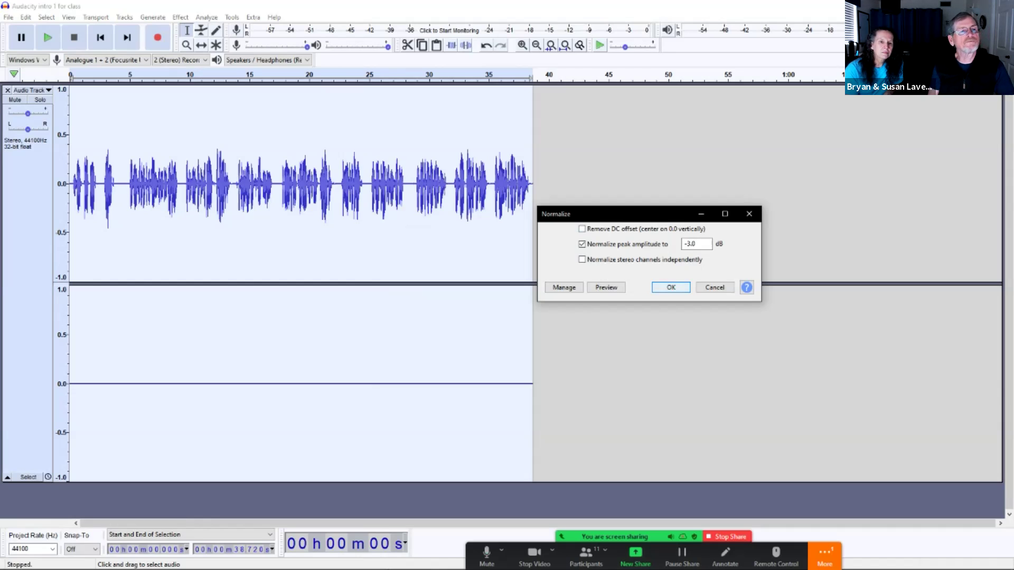
key("Return")
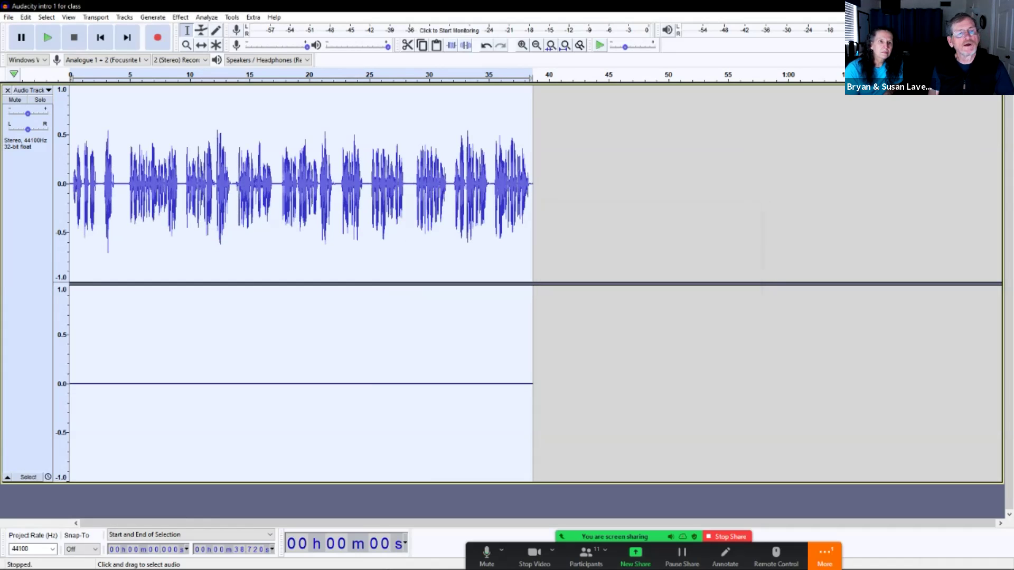
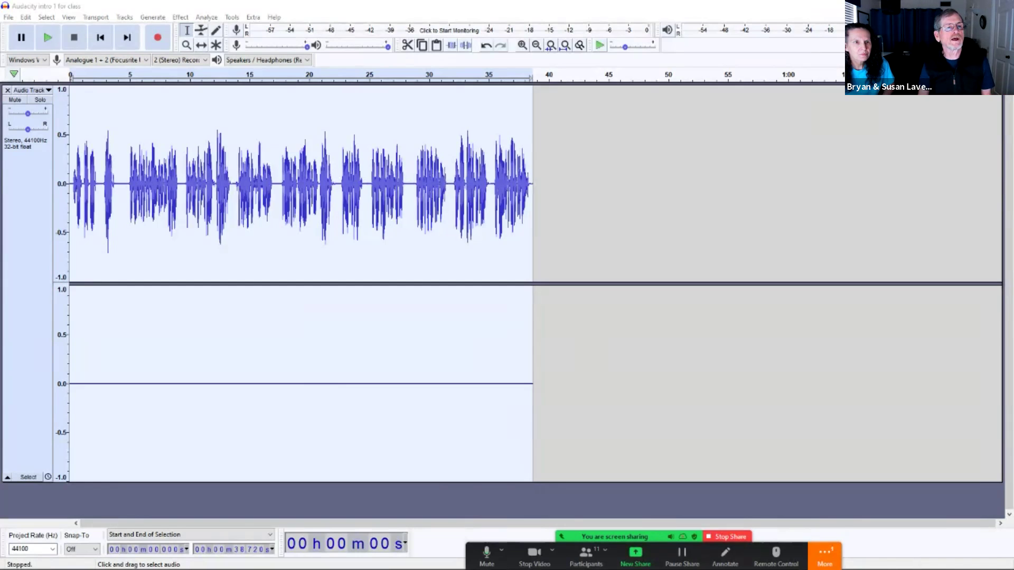
Cut the last phrase, from about 35 s to the end, and paste it at about 1:01 on the same track
left_click_drag(491, 238, 532, 238)
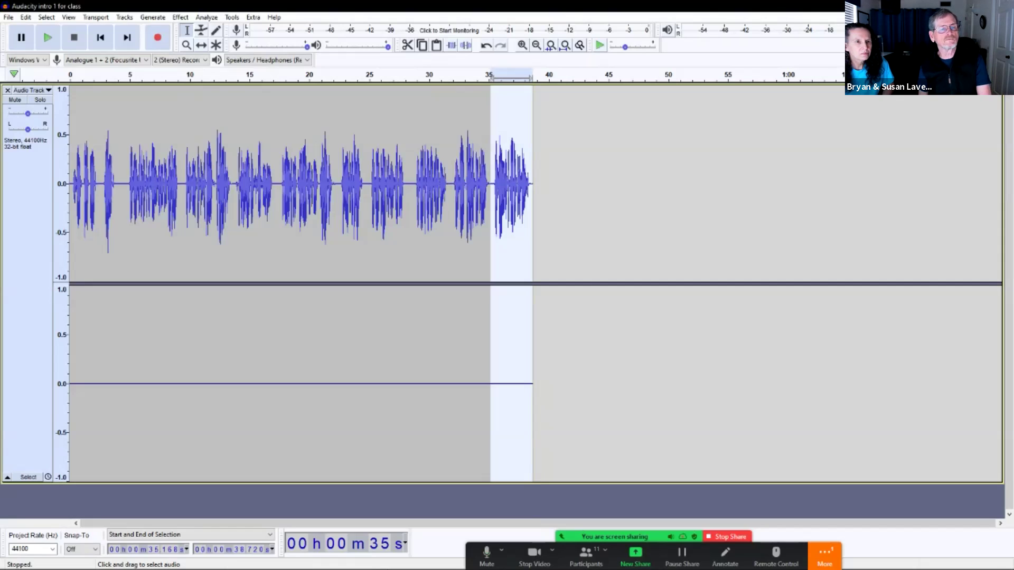
key("Delete")
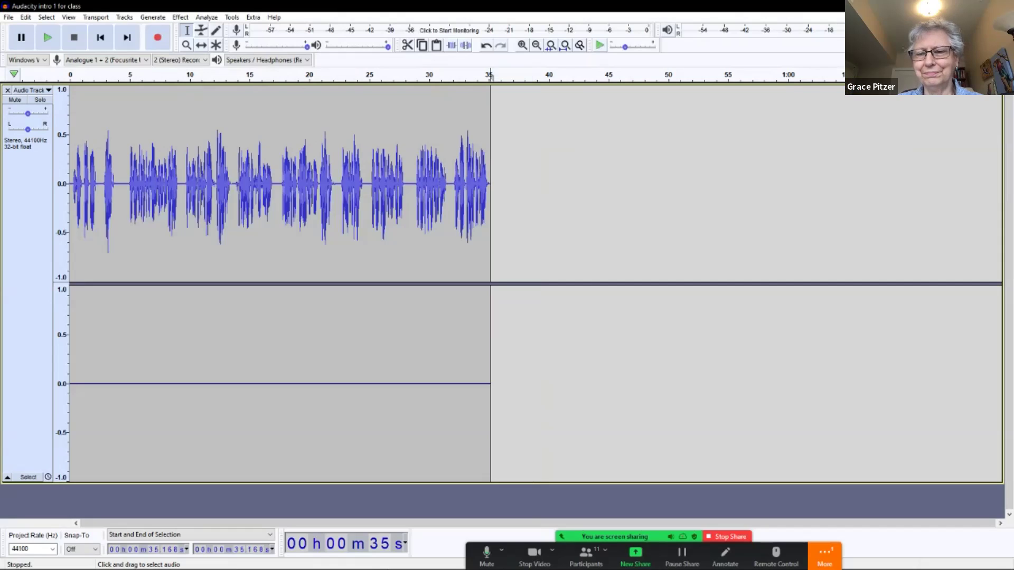
left_click(796, 185)
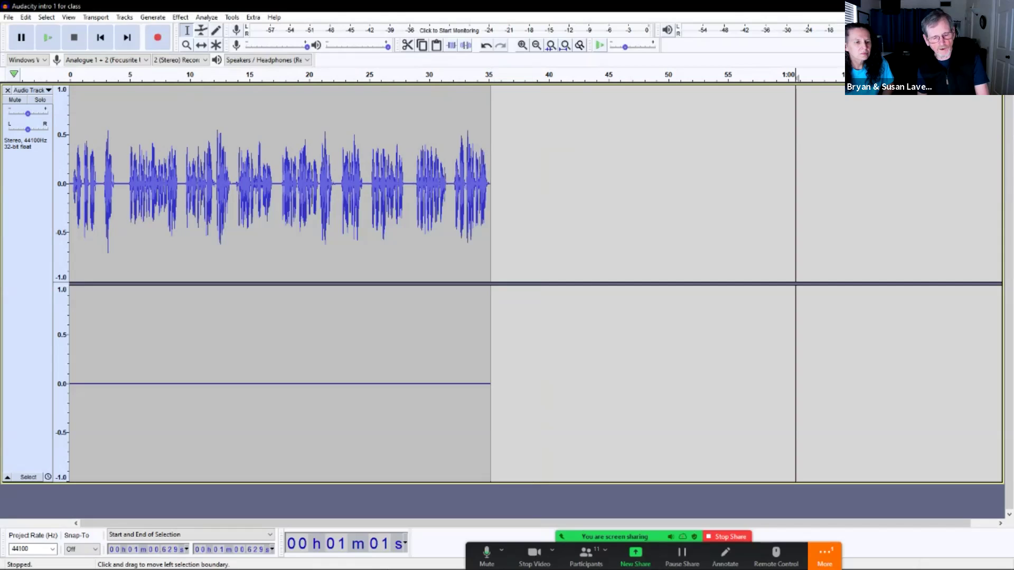
key("ctrl+v")
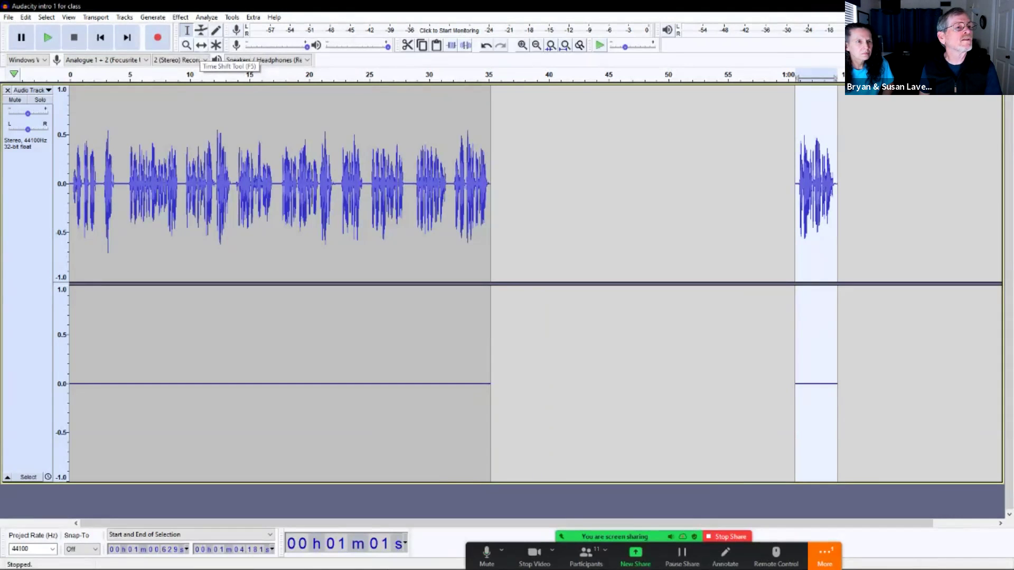
Shift the pasted clip earlier with the Time Shift tool so that it starts at about 55 s
left_click(202, 46)
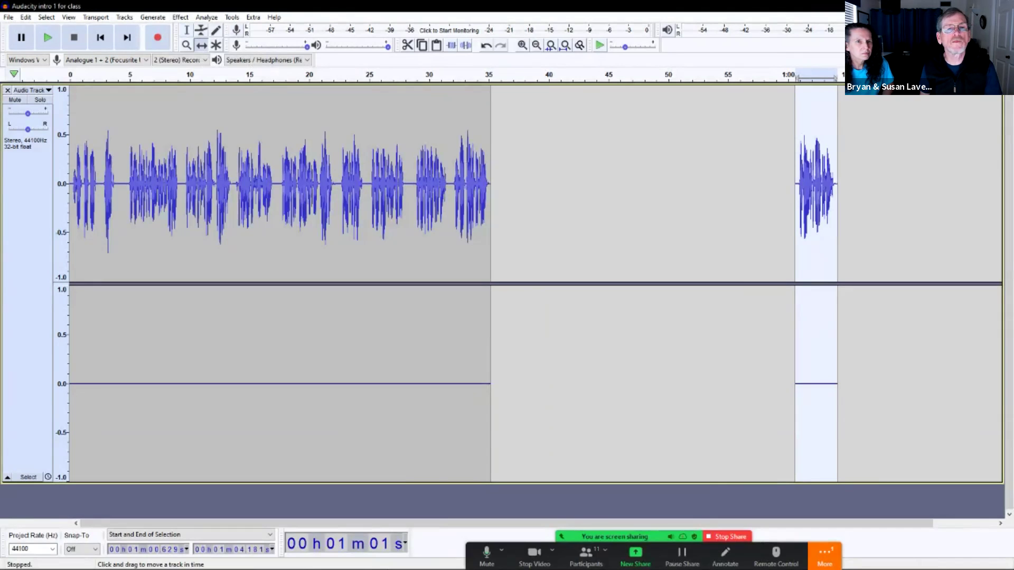
left_click_drag(816, 211, 775, 212)
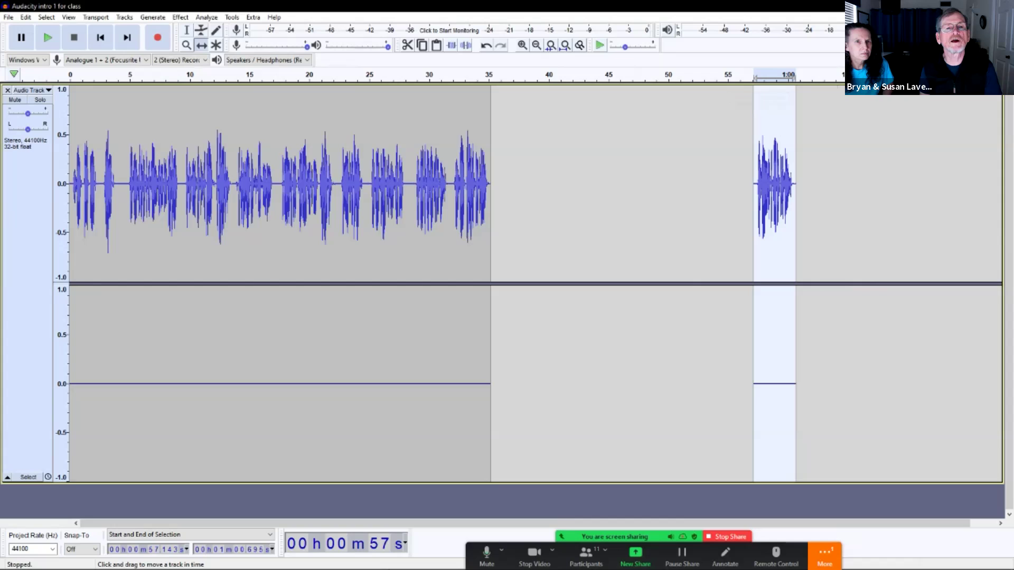
left_click_drag(774, 185, 748, 185)
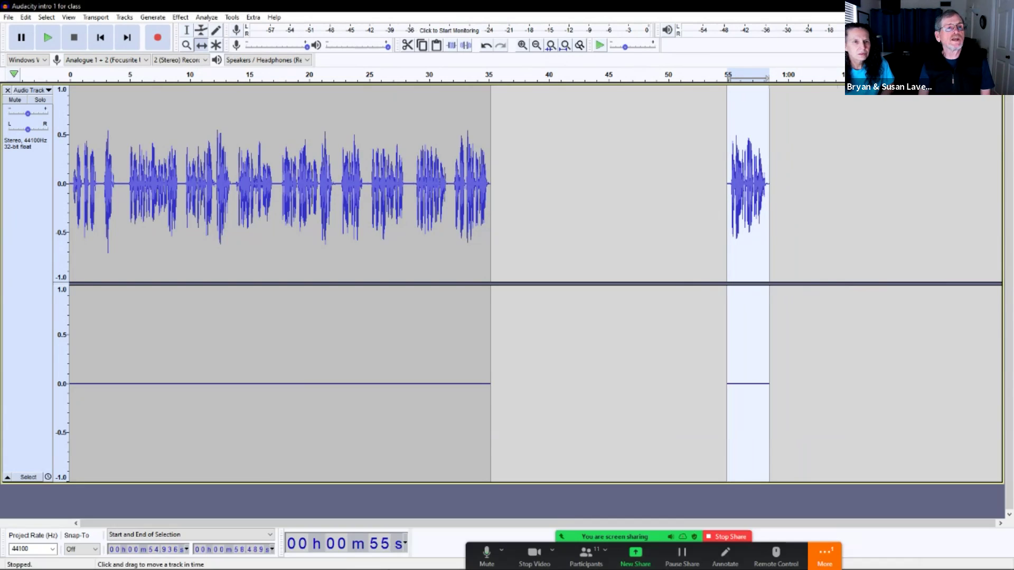
Cut the phrase from about 32 s to the end of the first clip and paste it at about 40 s
key("F1")
left_click_drag(453, 212, 491, 212)
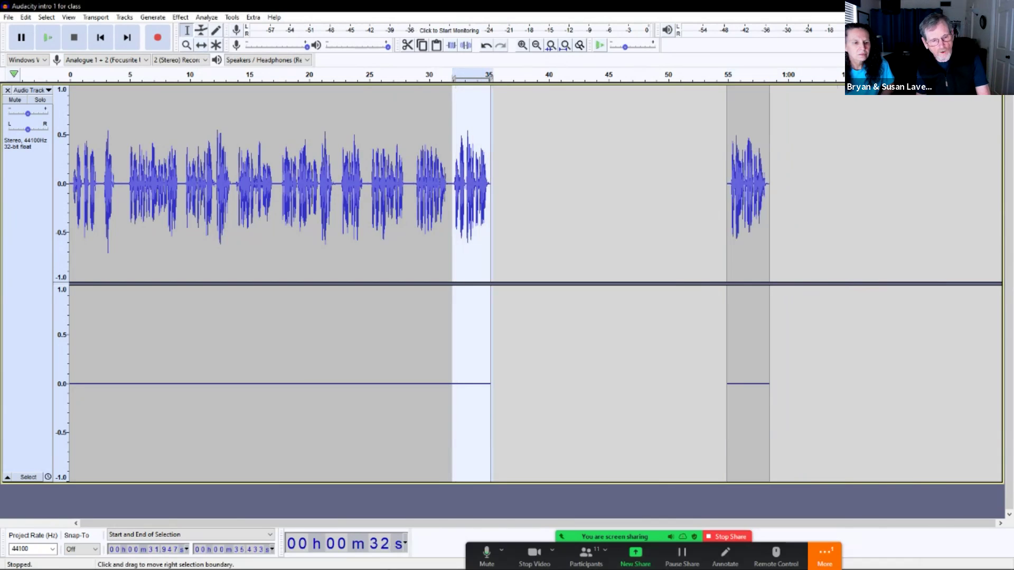
key("Delete")
left_click(552, 211)
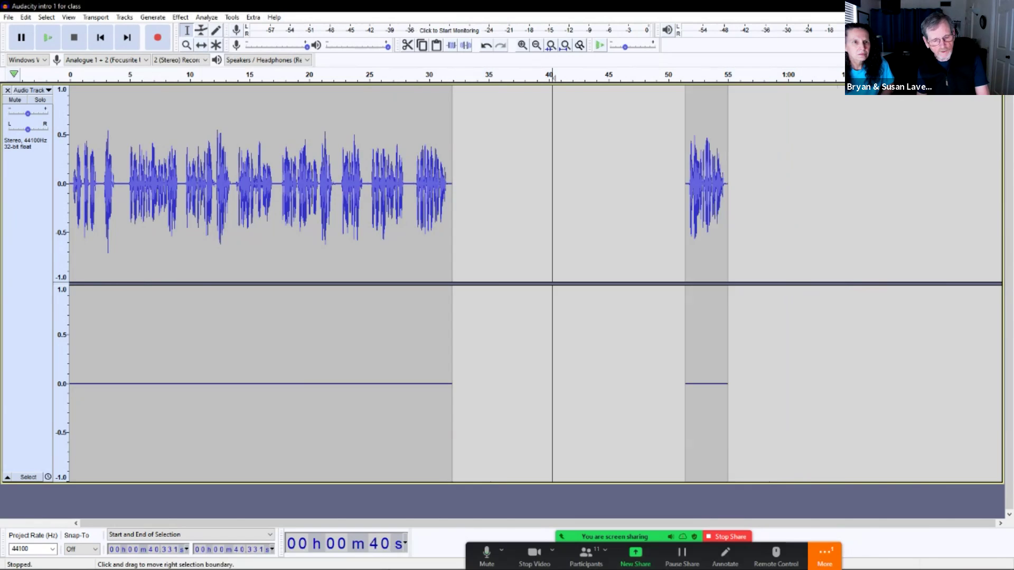
key("ctrl+v")
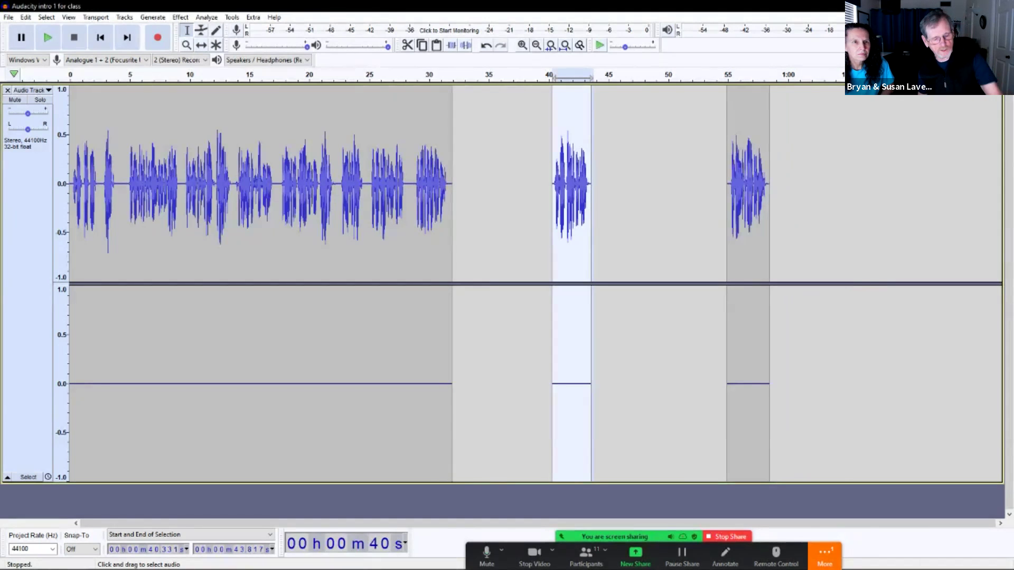
Delete the newly pasted clip at about 40 s and undo the deletion
key("space")
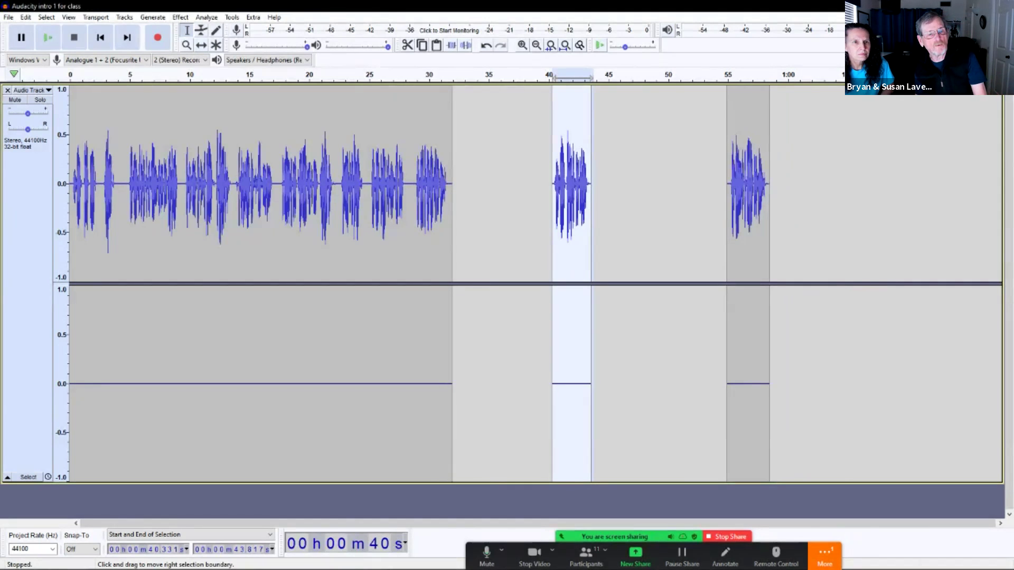
key("Delete")
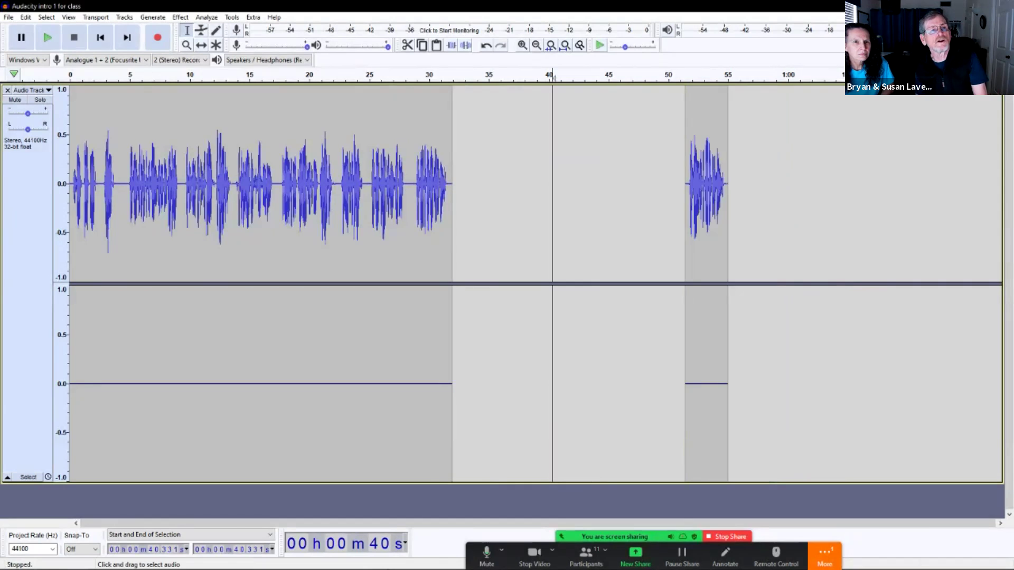
key("space")
key("ctrl+z")
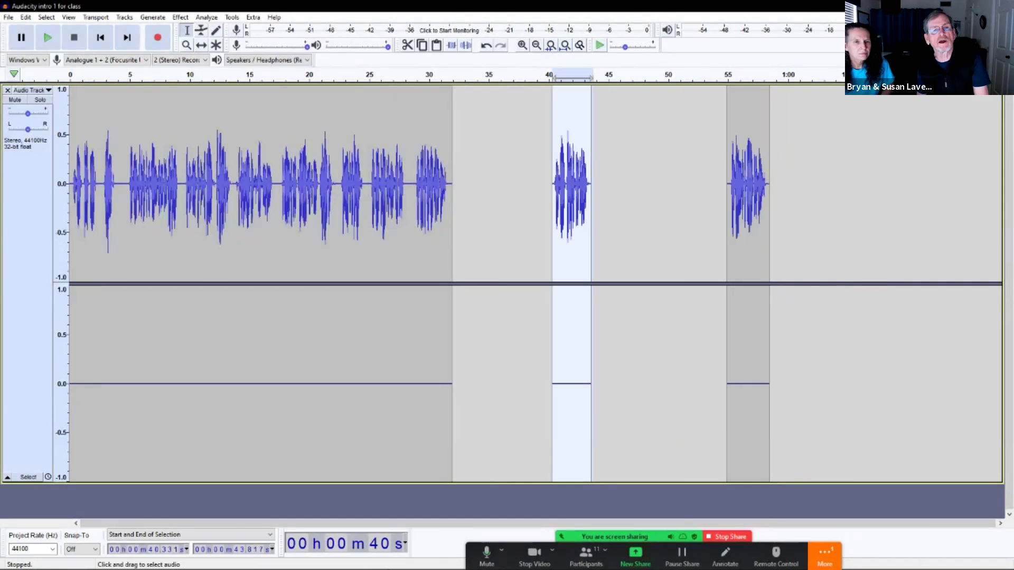
Shift the clip at 40 s later with the Time Shift tool so that it starts at about 46 s
left_click(201, 45)
left_click_drag(571, 370, 642, 369)
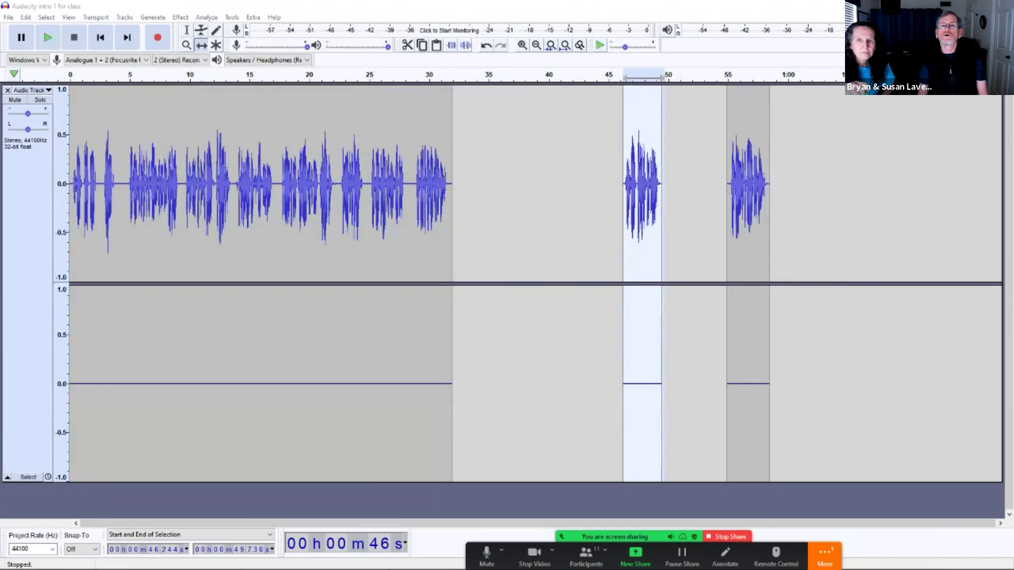
Switch to the "Audacity intro 1 Original modified" project window and make it taller
key("alt+Tab")
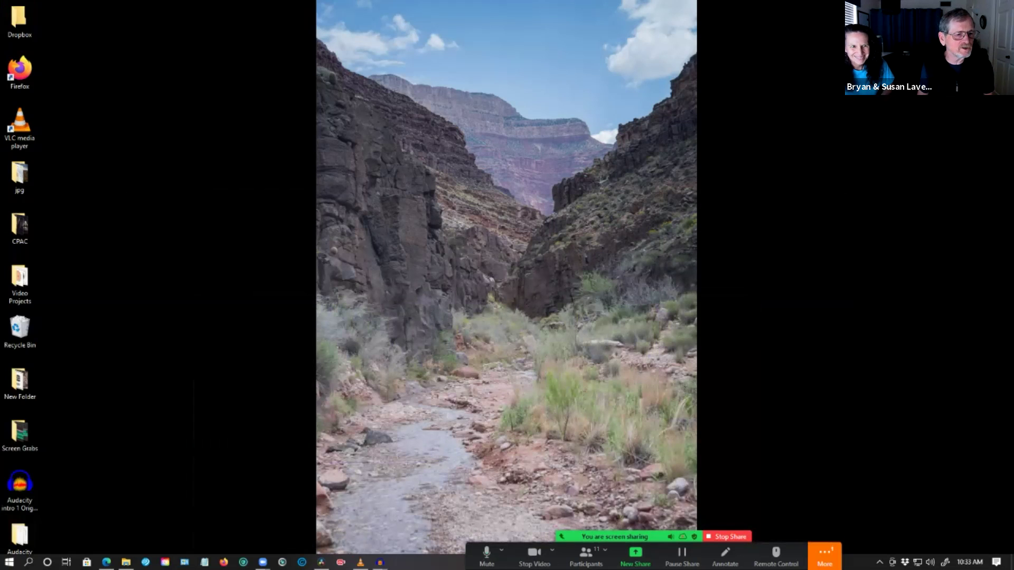
mouse_move(380, 562)
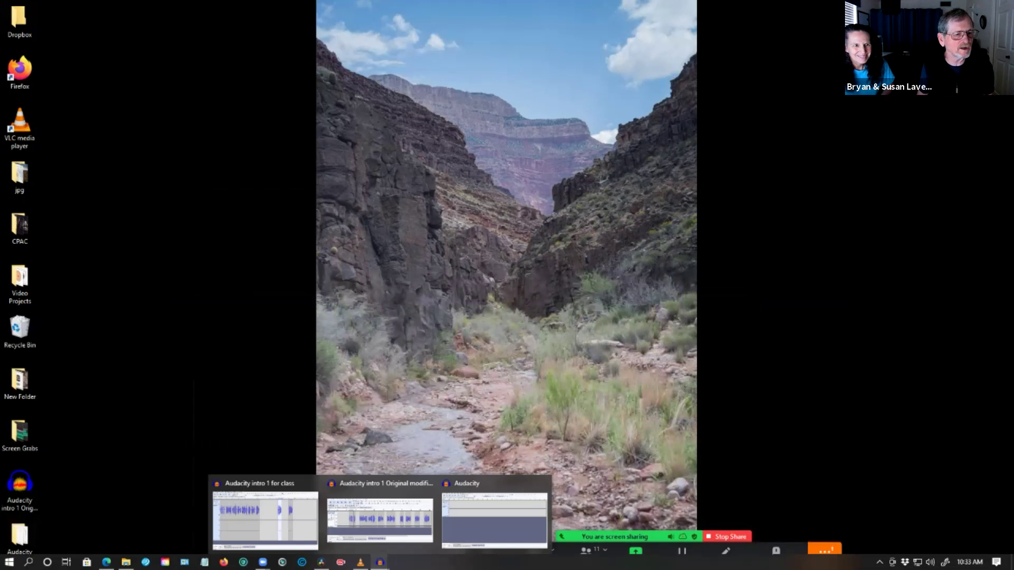
left_click(380, 520)
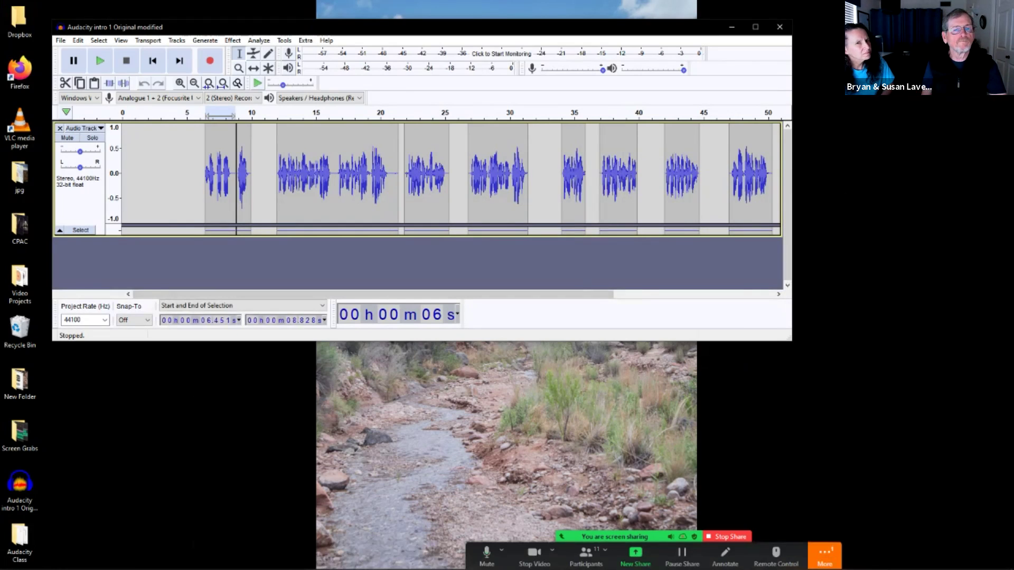
left_click_drag(649, 341, 664, 418)
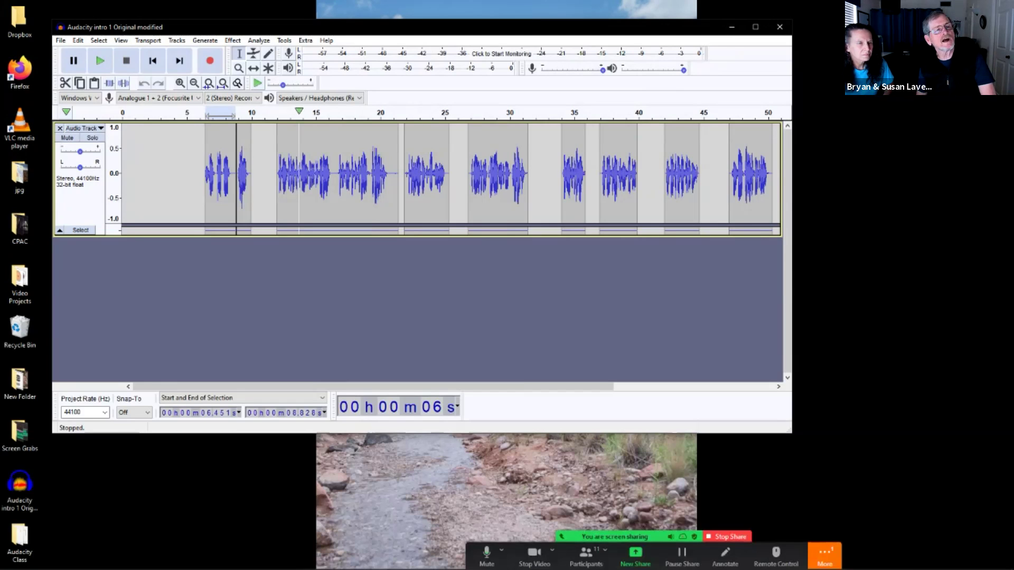
Select the clip at about 34 s and nudge it with the Time Shift tool so that it starts at about 34.1 s
double_click(573, 174)
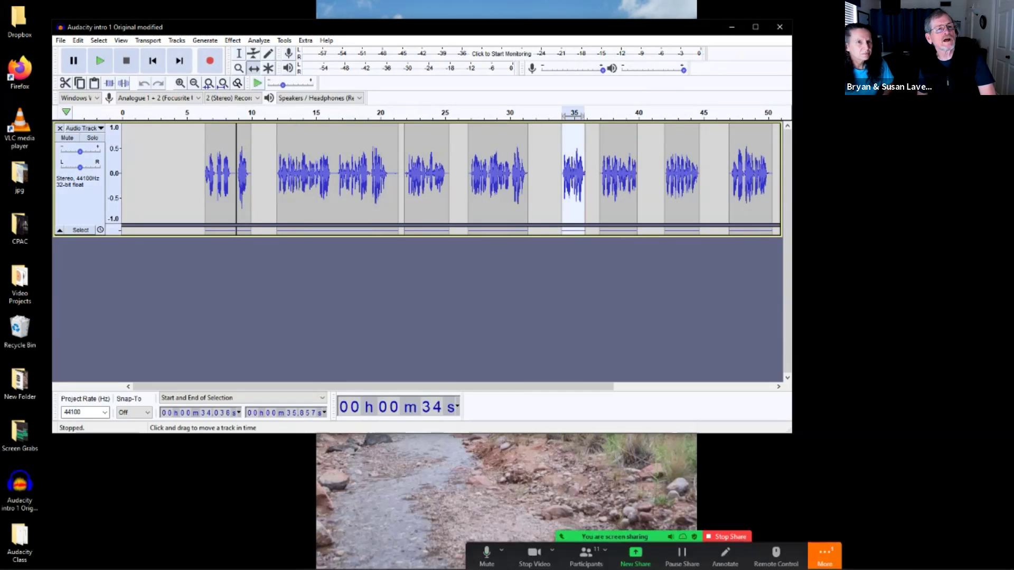
left_click_drag(573, 174, 570, 175)
left_click_drag(577, 174, 573, 174)
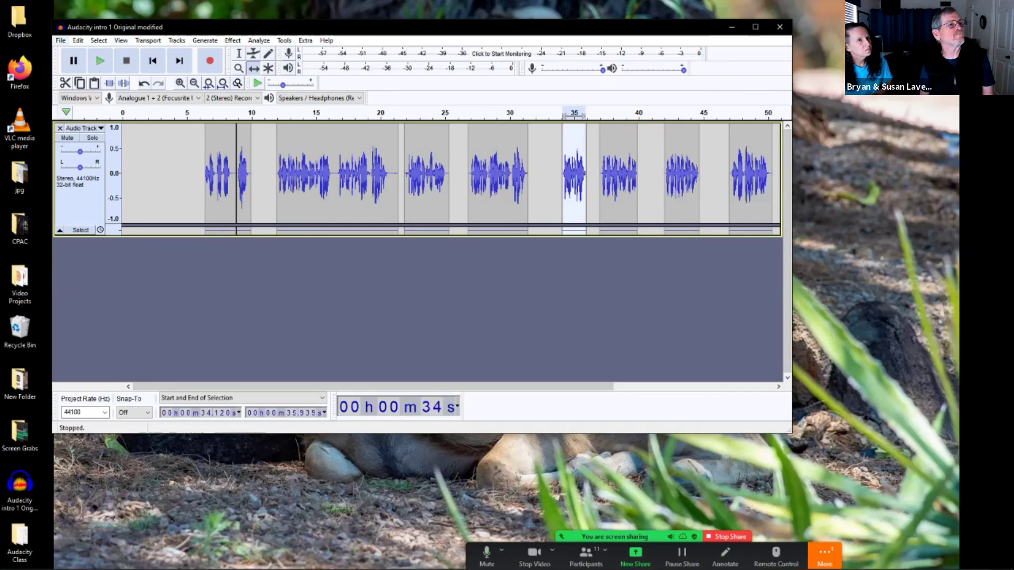
Import the "We Were Never Meant to Live Here" MP3 from the Audacity Class folder as a new music track
left_click(60, 40)
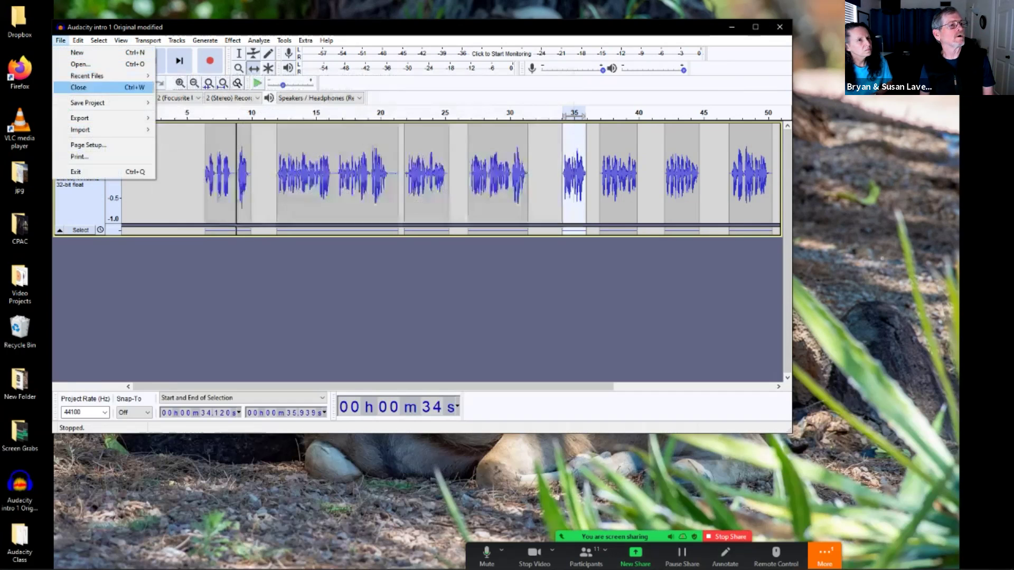
mouse_move(105, 129)
left_click(181, 129)
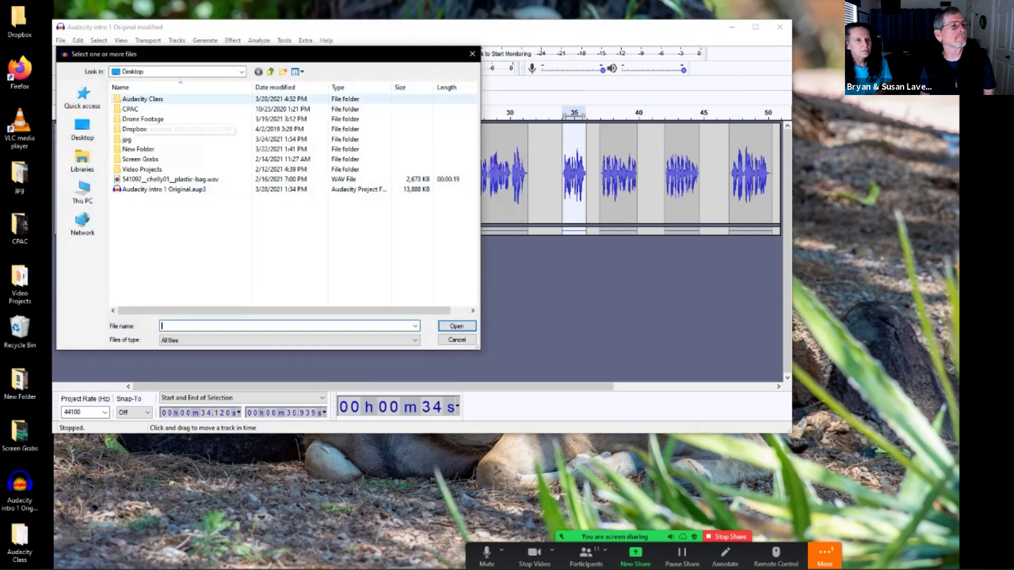
double_click(143, 98)
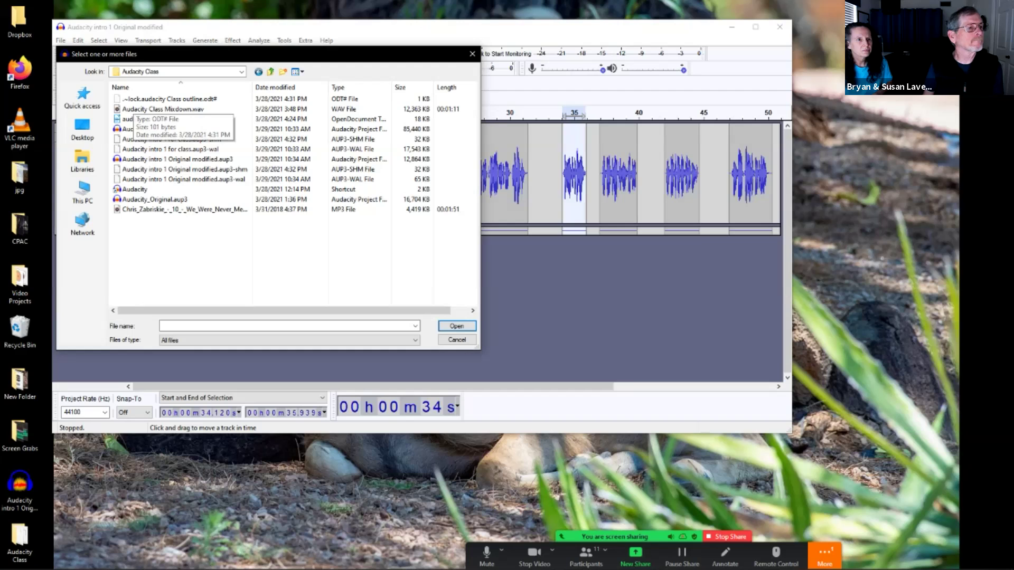
left_click(159, 209)
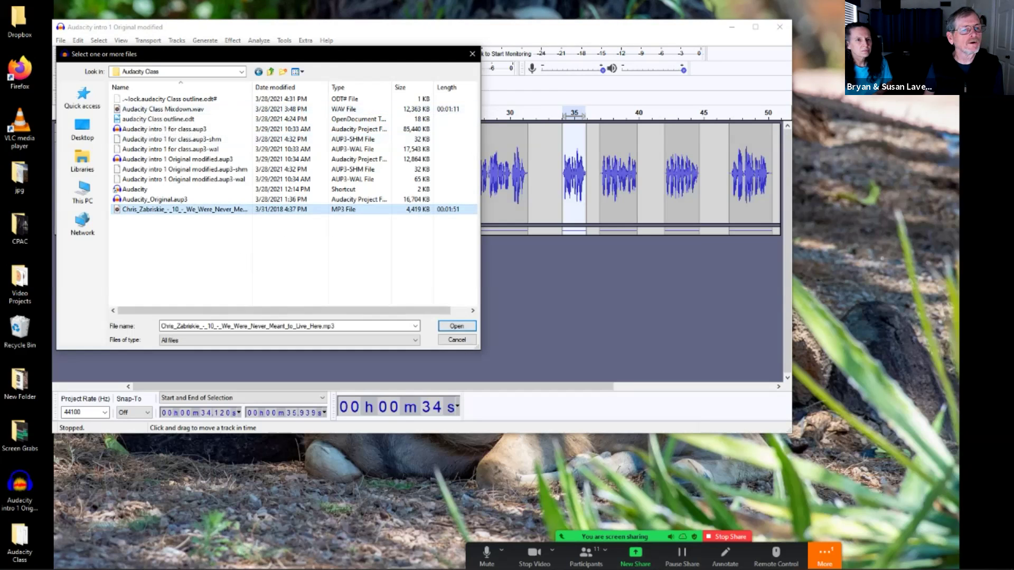
left_click(457, 326)
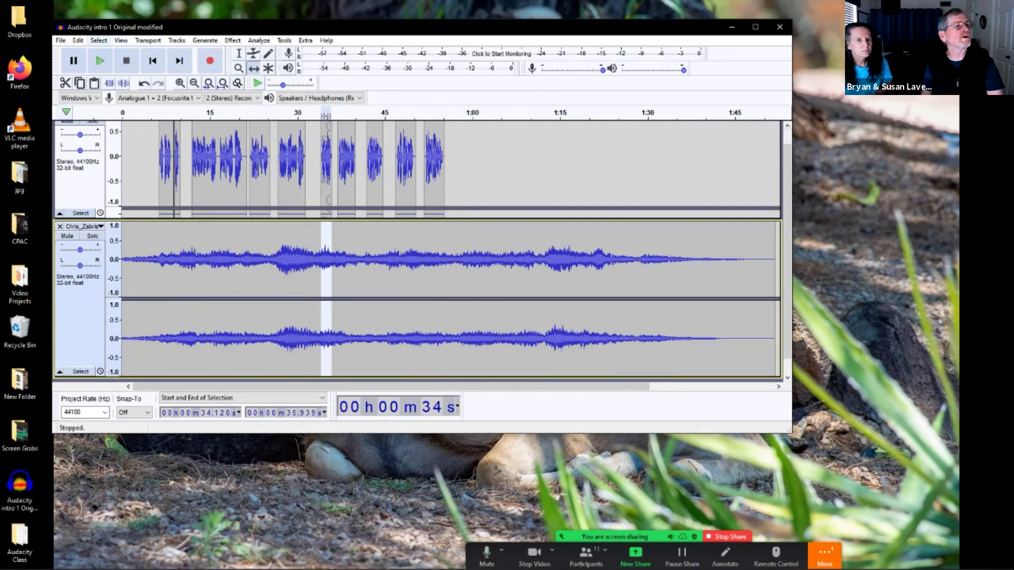
Clear the selection, delete the music from about 1:14 to its end with the Selection tool, and fit the project to the window width
left_click(98, 40)
left_click(108, 64)
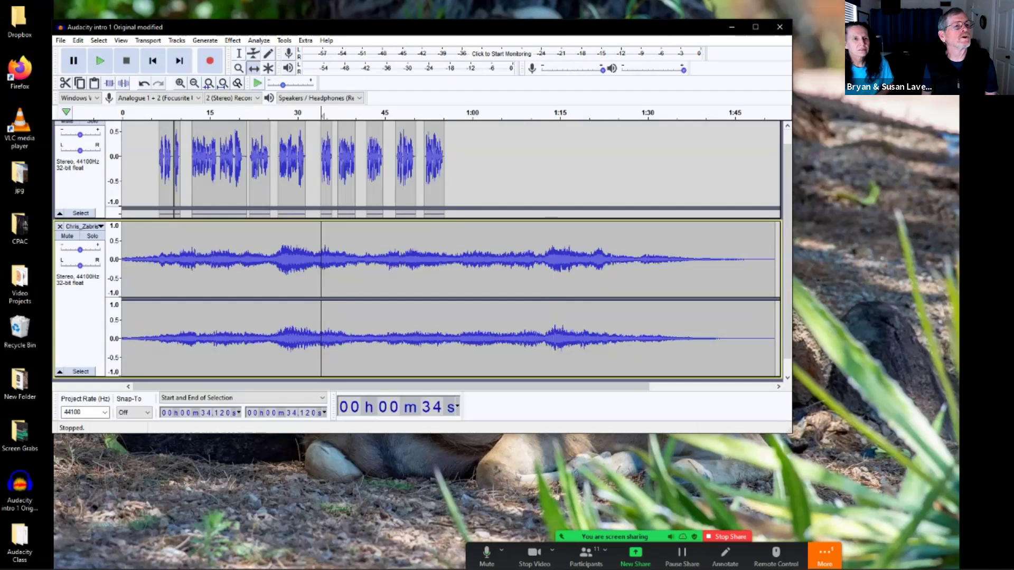
key("F1")
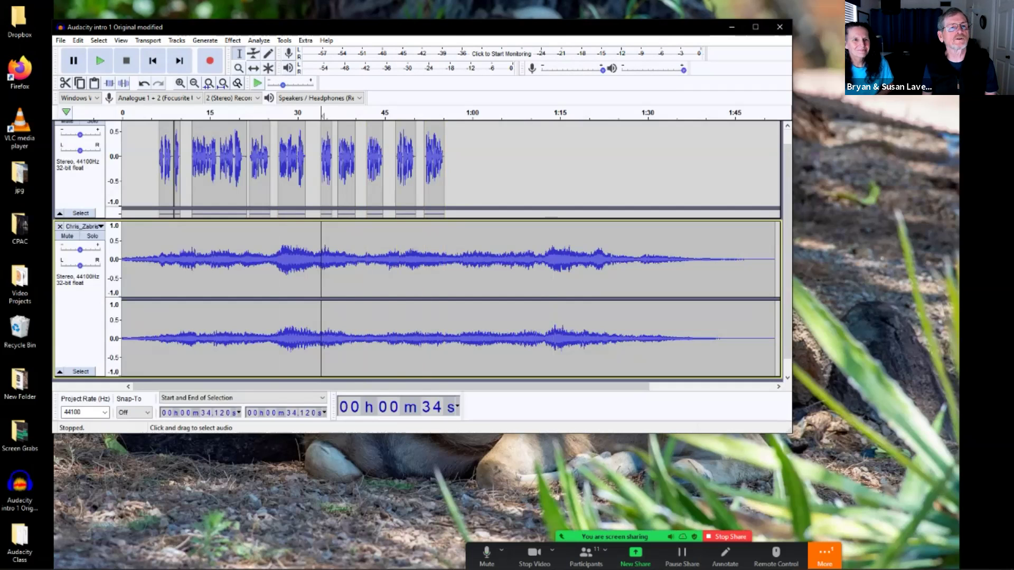
left_click_drag(555, 264, 787, 264)
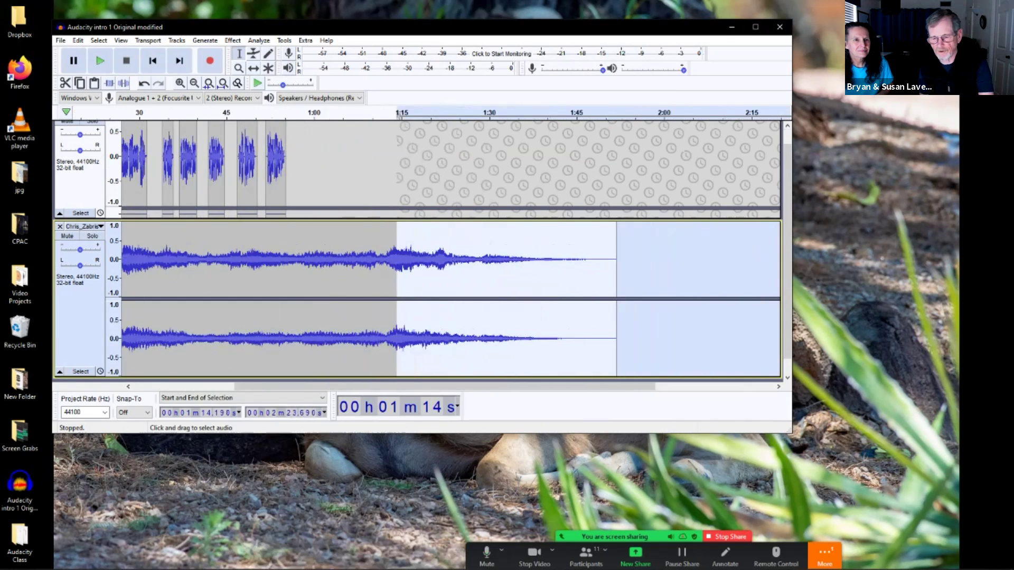
key("Delete")
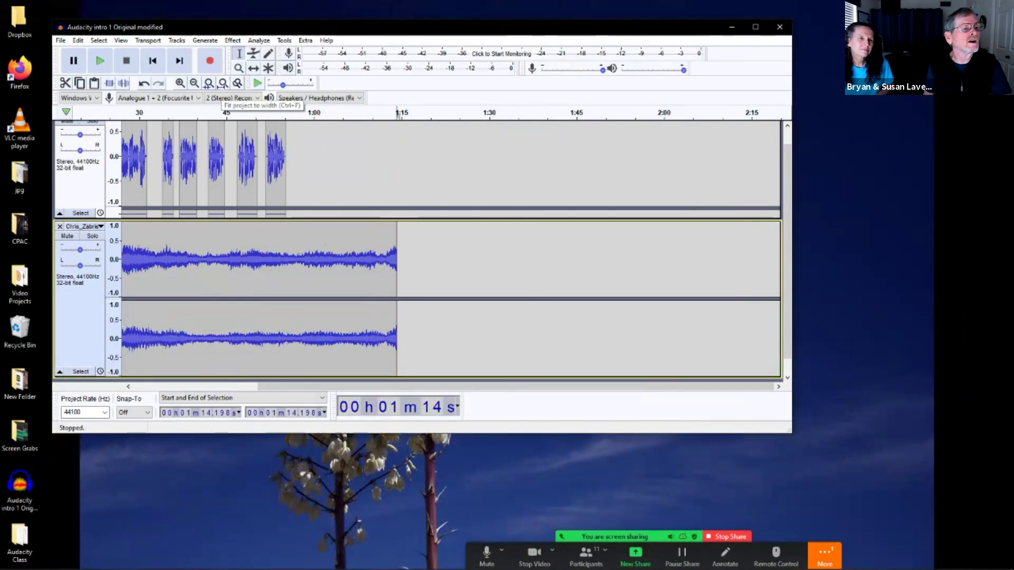
left_click(223, 83)
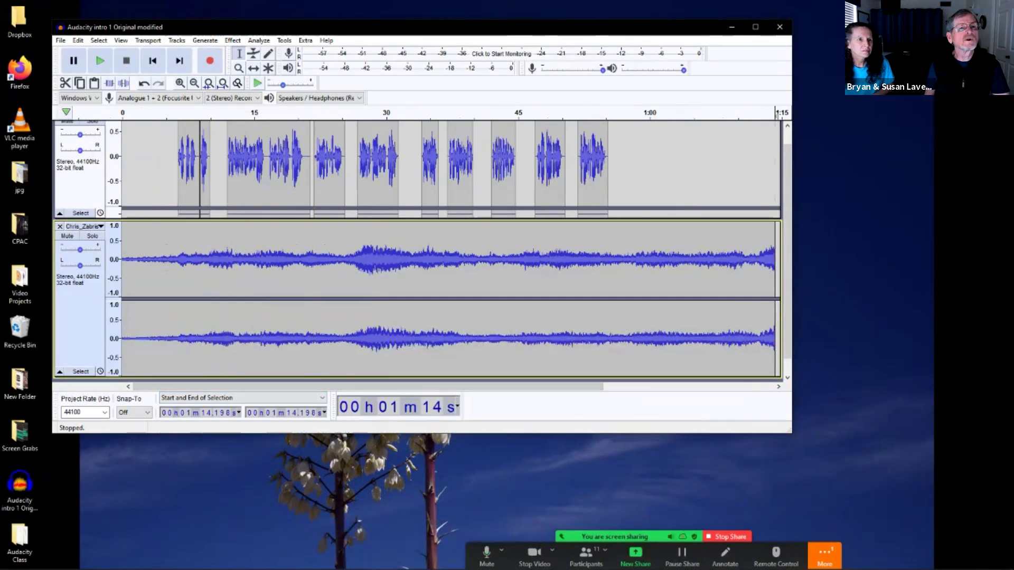
Maximize the project window, move the voice track below the music track, and clear the selection
left_click(756, 26)
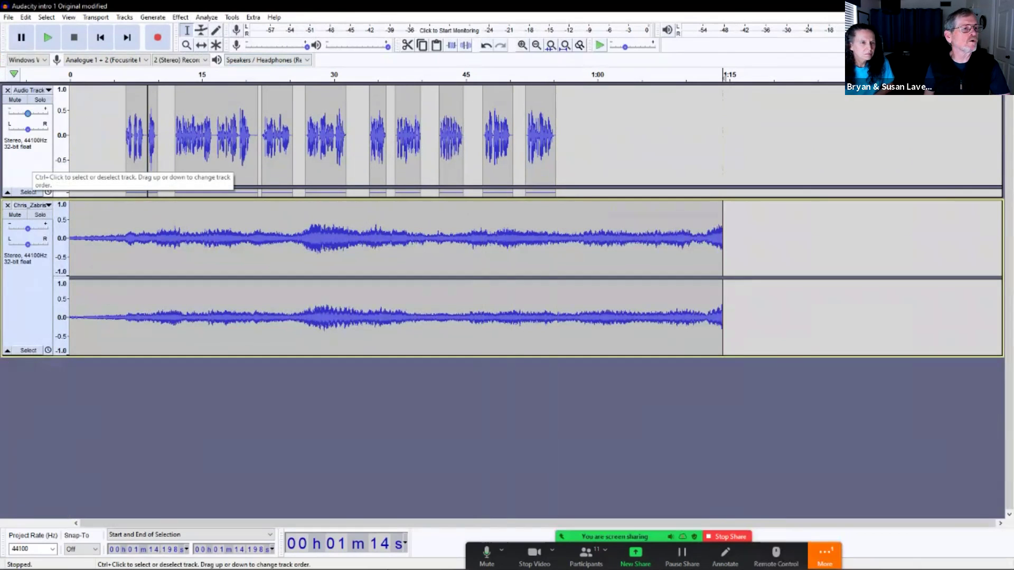
left_click(32, 164)
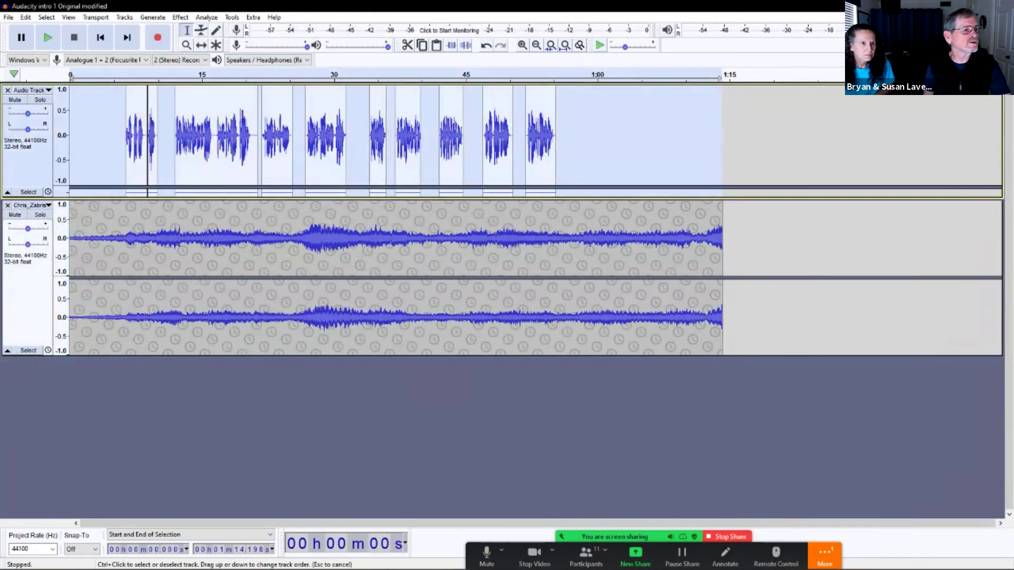
left_click_drag(32, 164, 31, 296)
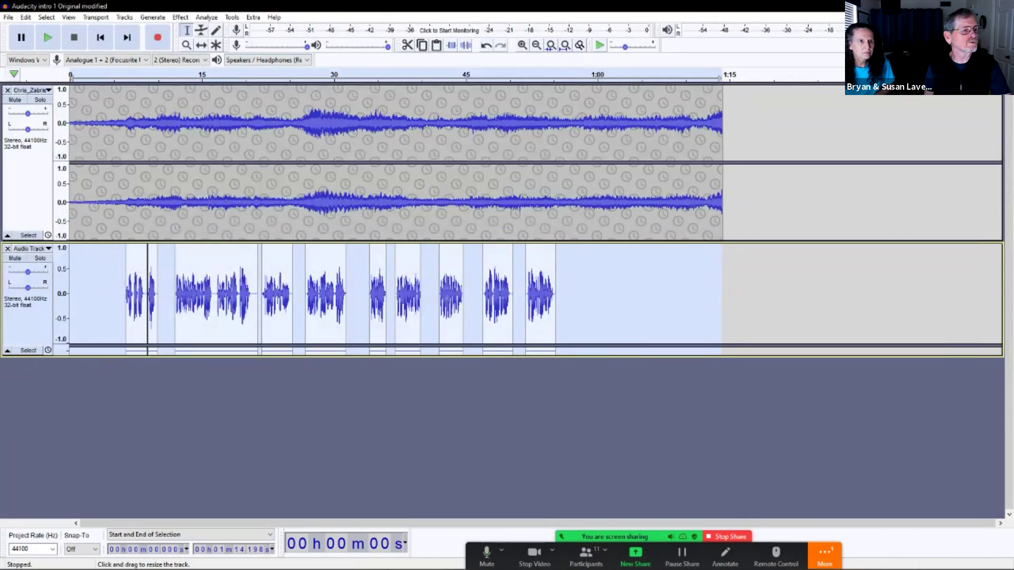
key("ctrl+shift+a")
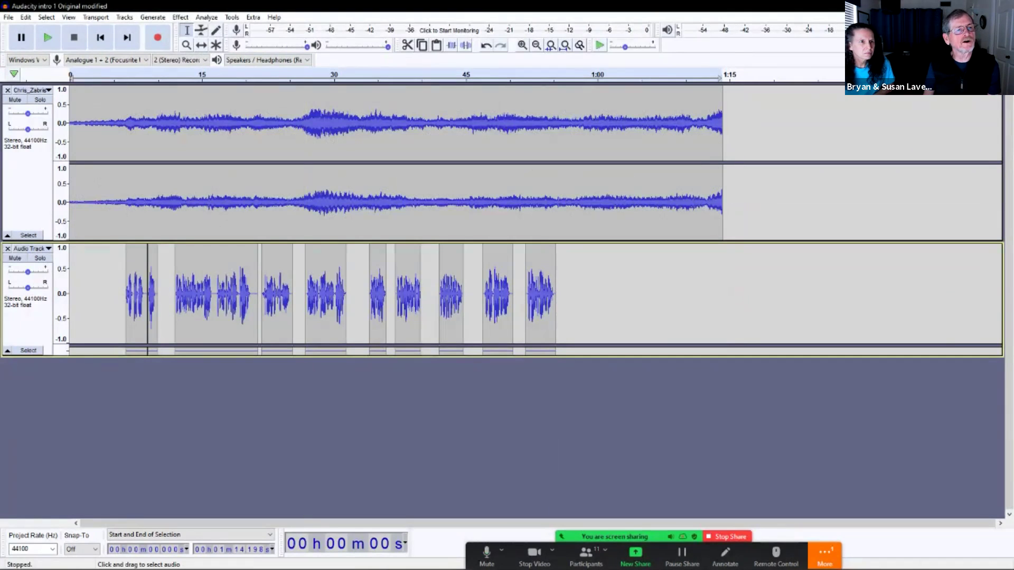
Select the whole music track, start the Auto Duck effect on it, and set the duck amount to -11.5 dB
left_click(29, 235)
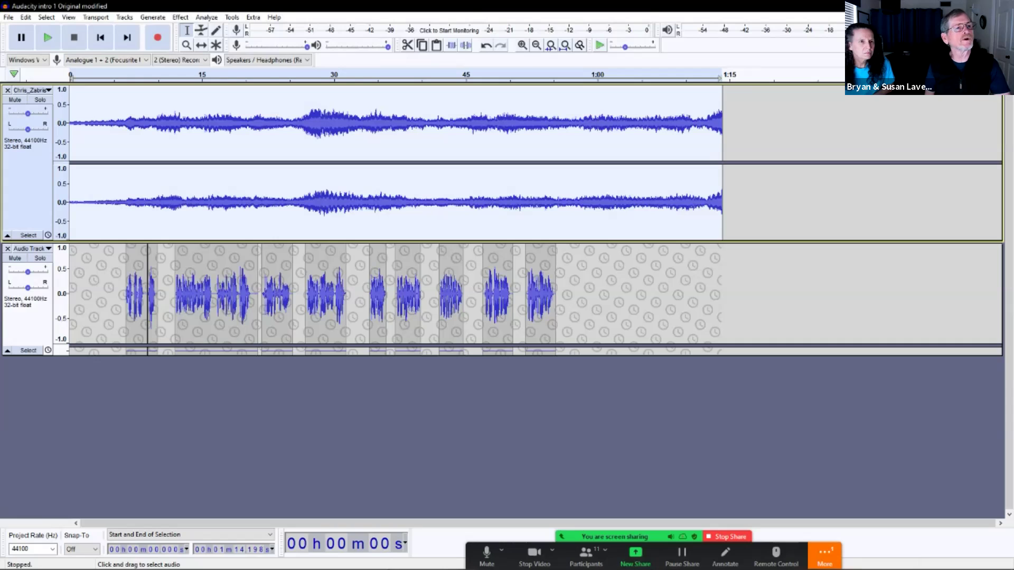
left_click(180, 17)
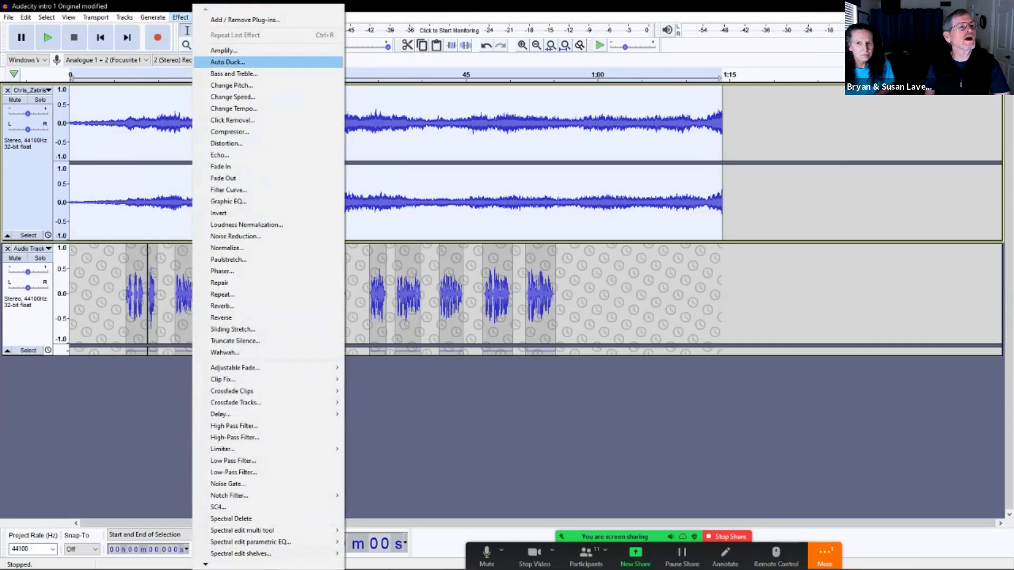
key("Return")
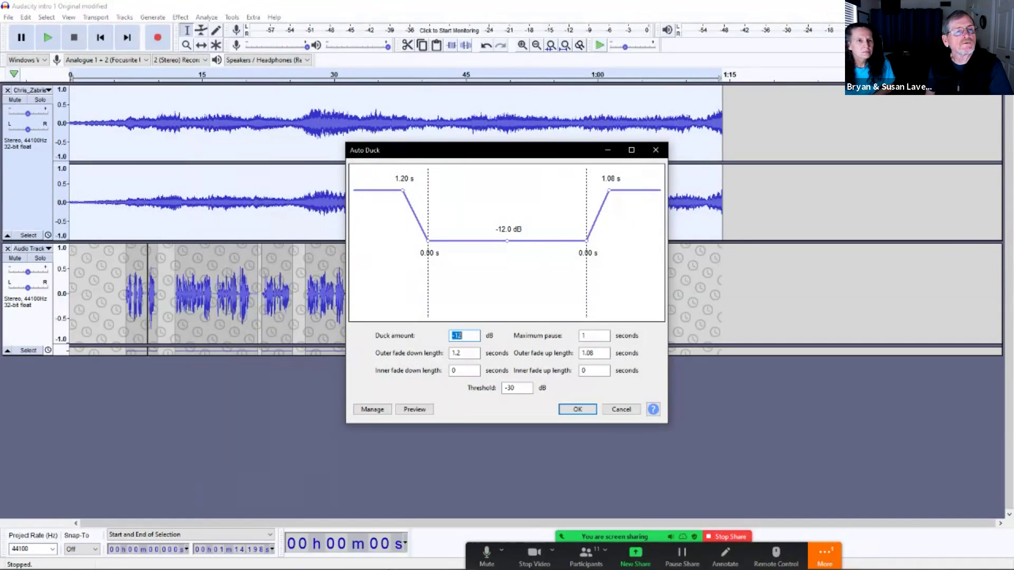
left_click(458, 335)
key("BackSpace")
type("1.5")
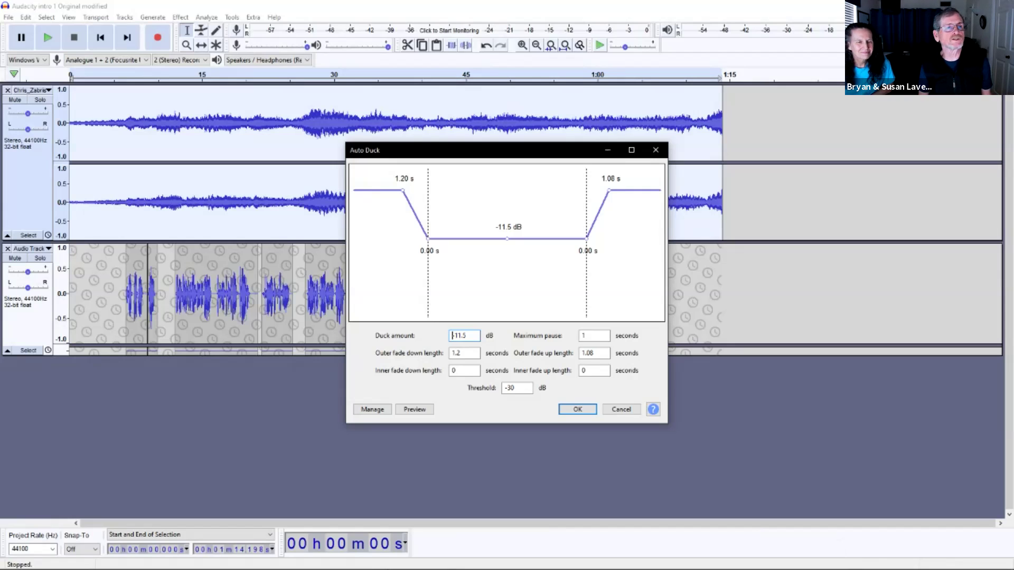
Try shorter and longer outer fade-downs on the ducking curve, set the length to 1.75 seconds, and apply Auto Duck
left_click_drag(403, 191, 390, 190)
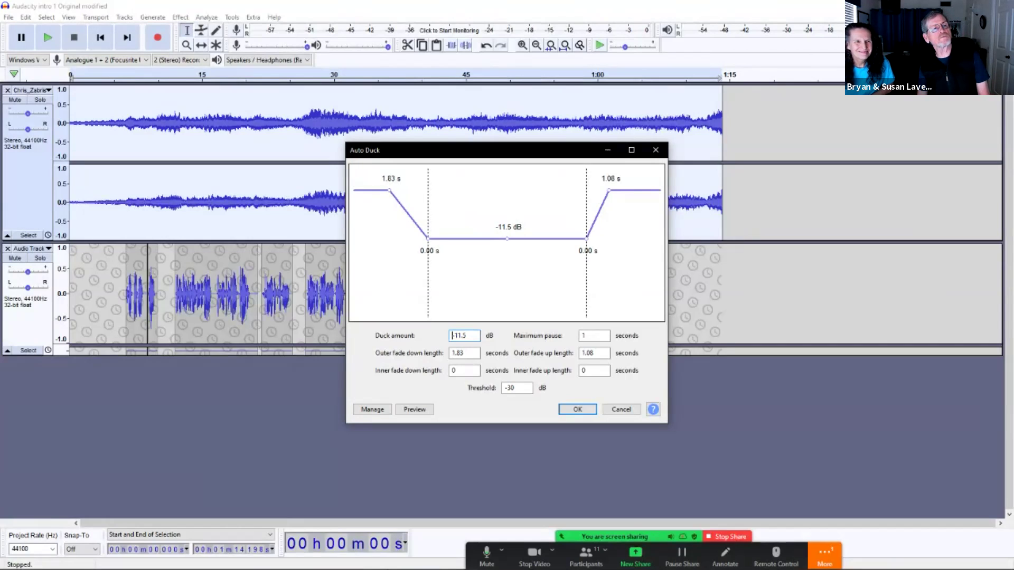
left_click_drag(390, 190, 426, 191)
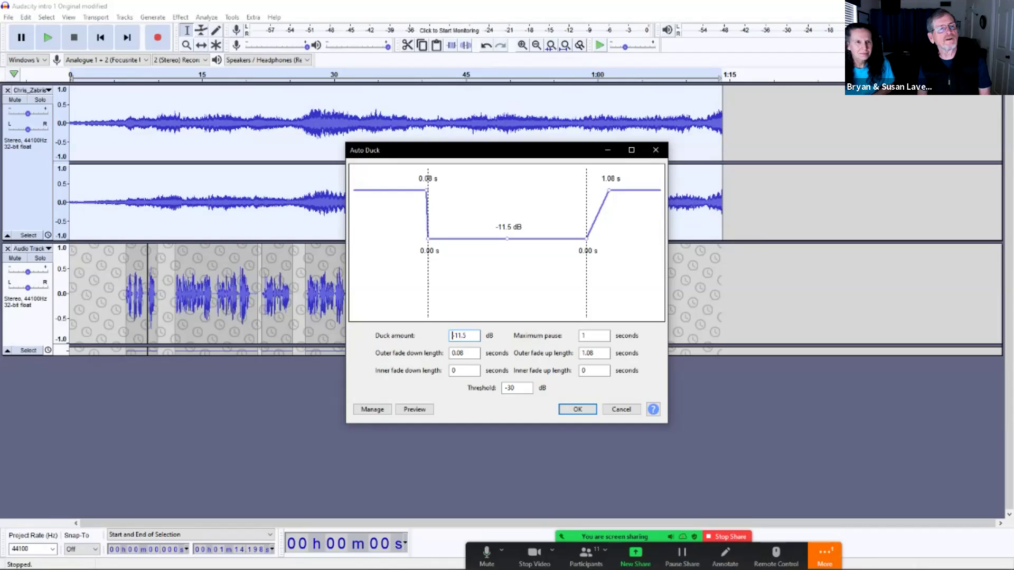
left_click_drag(427, 190, 390, 190)
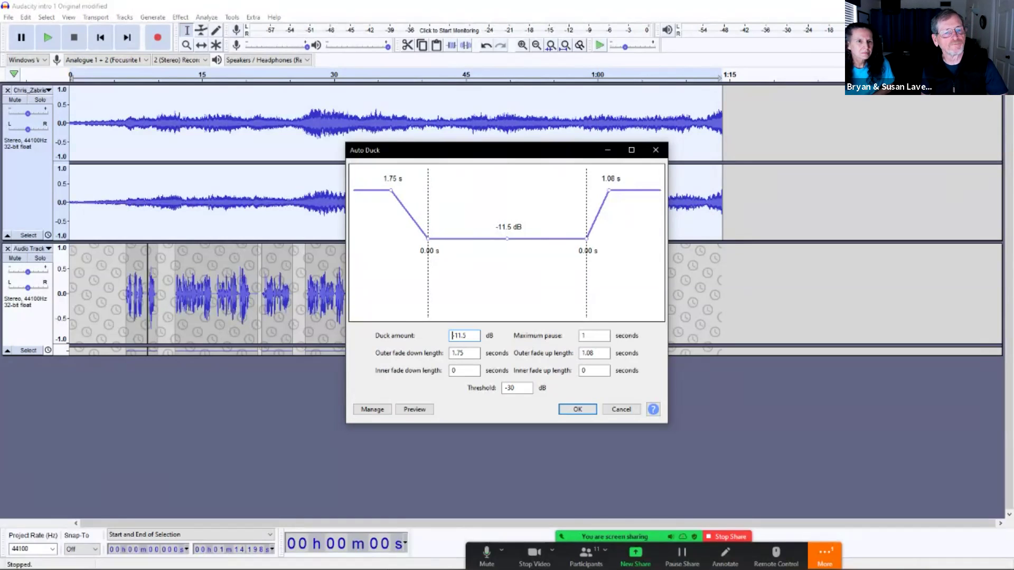
left_click(578, 409)
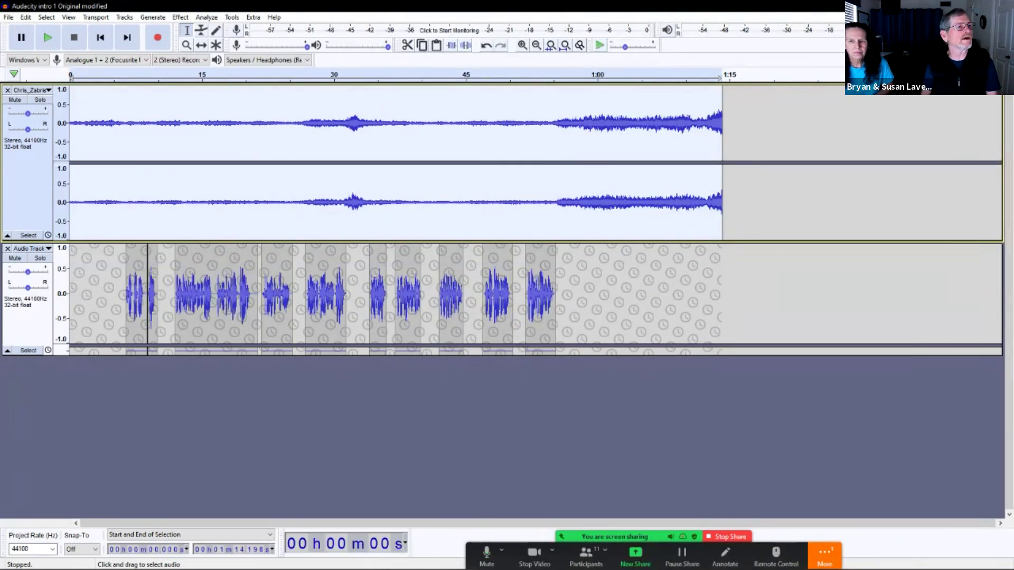
Start exporting the project's audio as a WAV file
key("alt+f")
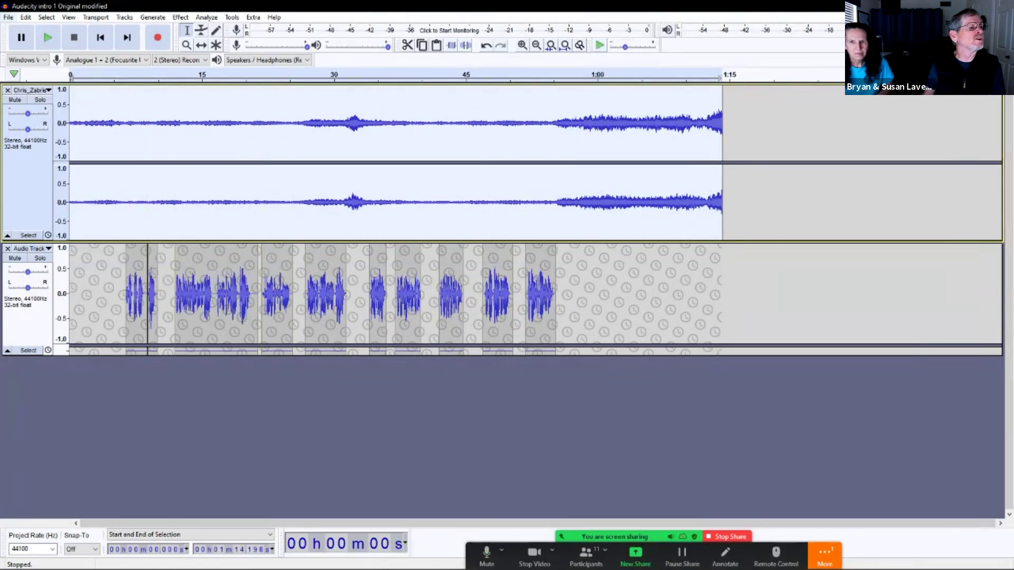
key("Down")
key("Down")
key("Down")
key("Down")
key("Down")
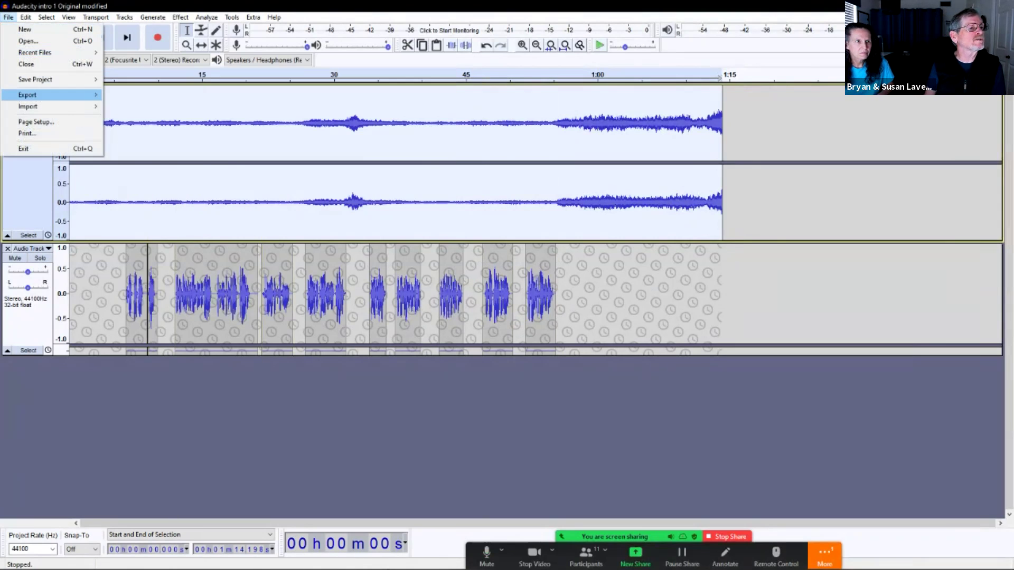
key("Right")
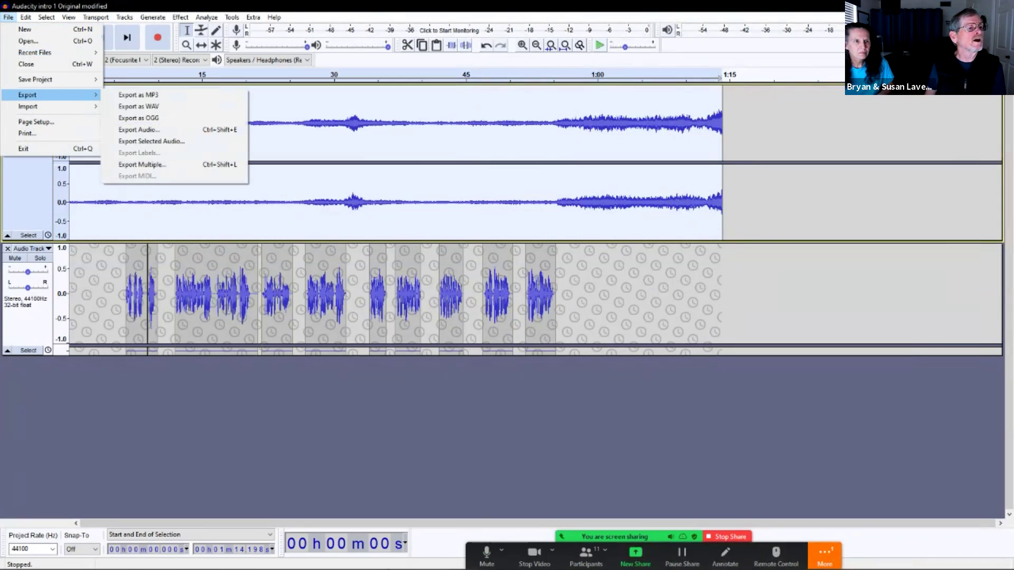
key("Down")
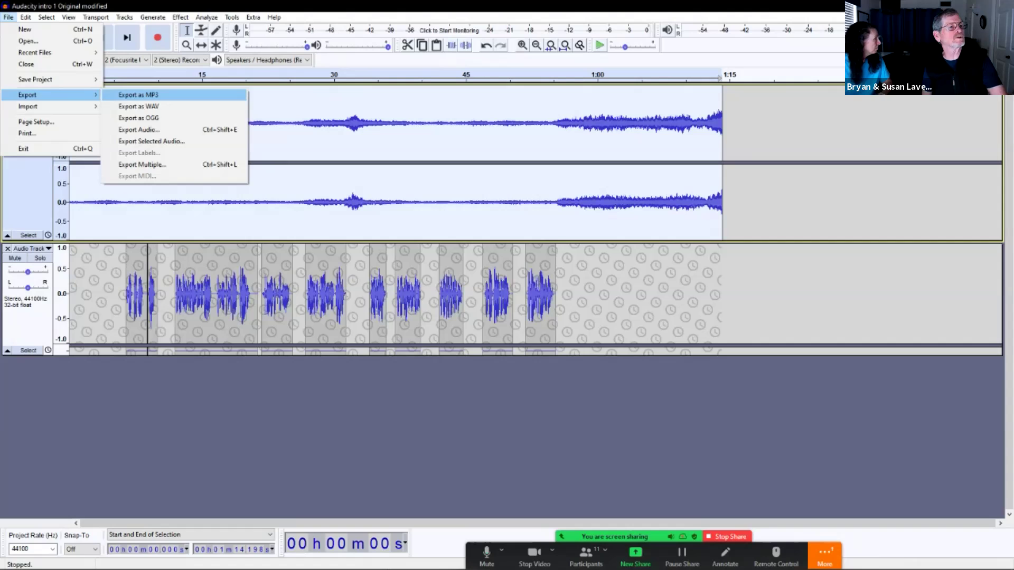
key("Down")
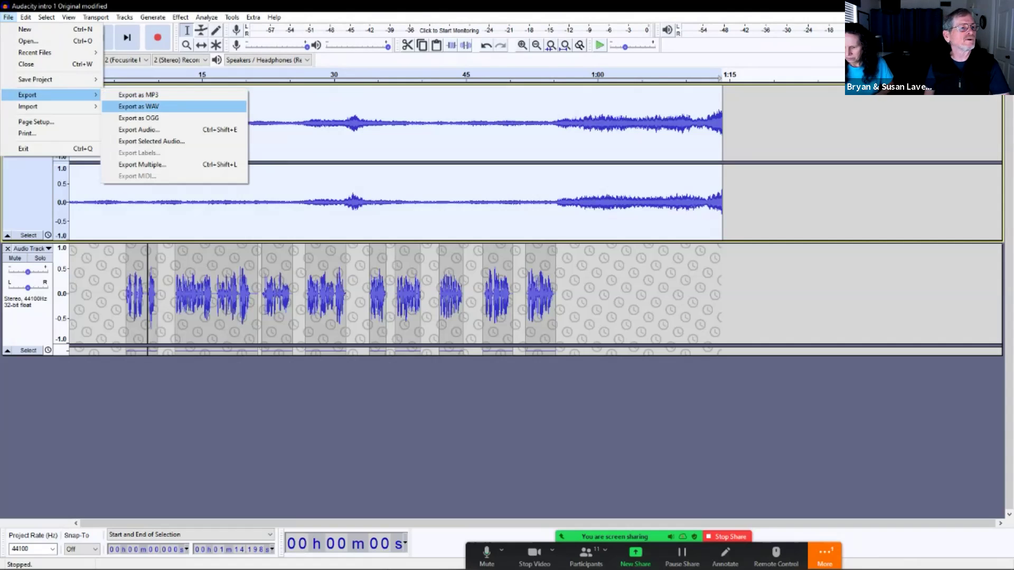
key("Return")
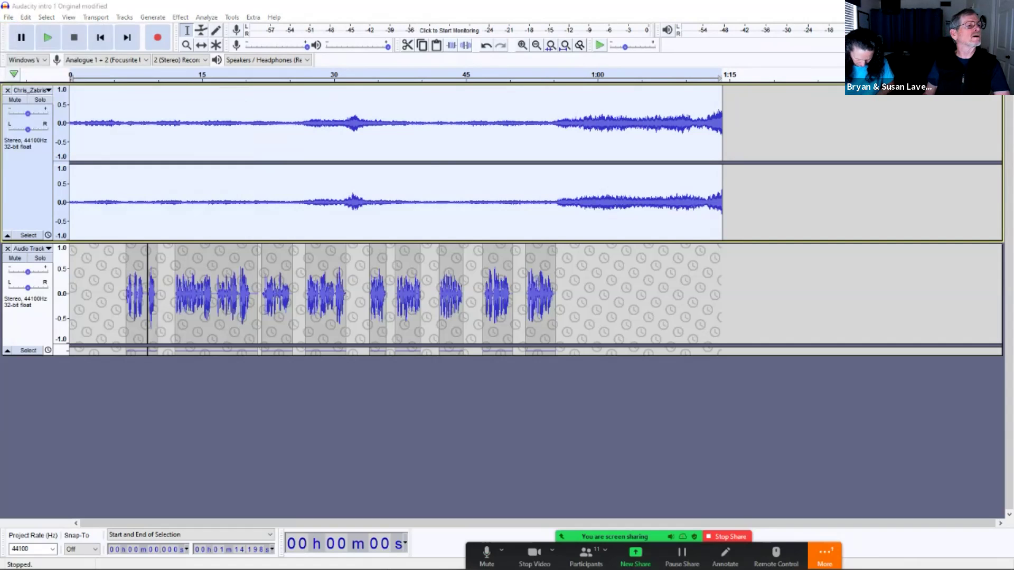
key("ctrl+shift+e")
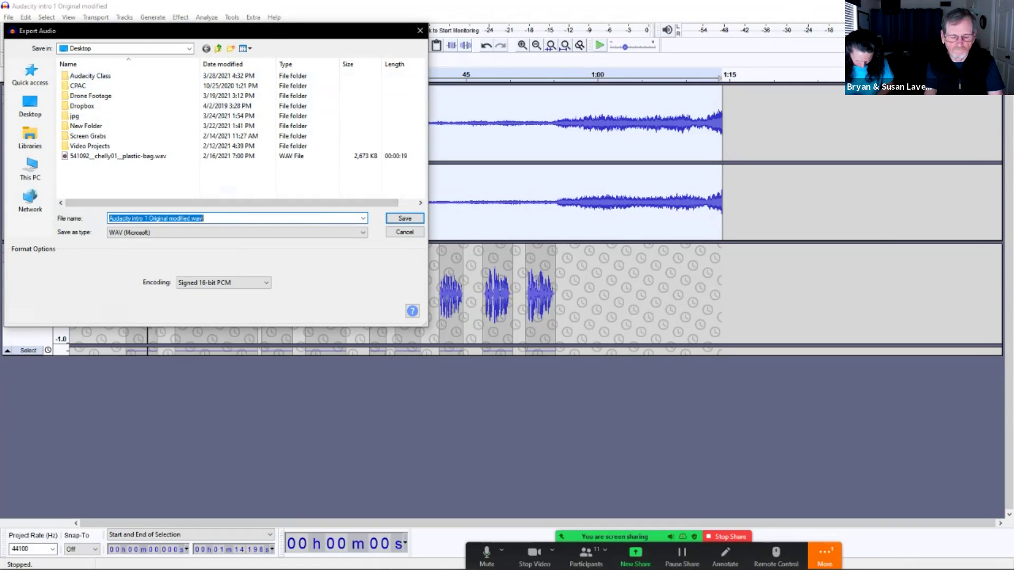
Name the WAV export Audacity Class mixdown, save it to the Desktop, and accept the stereo mixdown and existing metadata tags
type("Au")
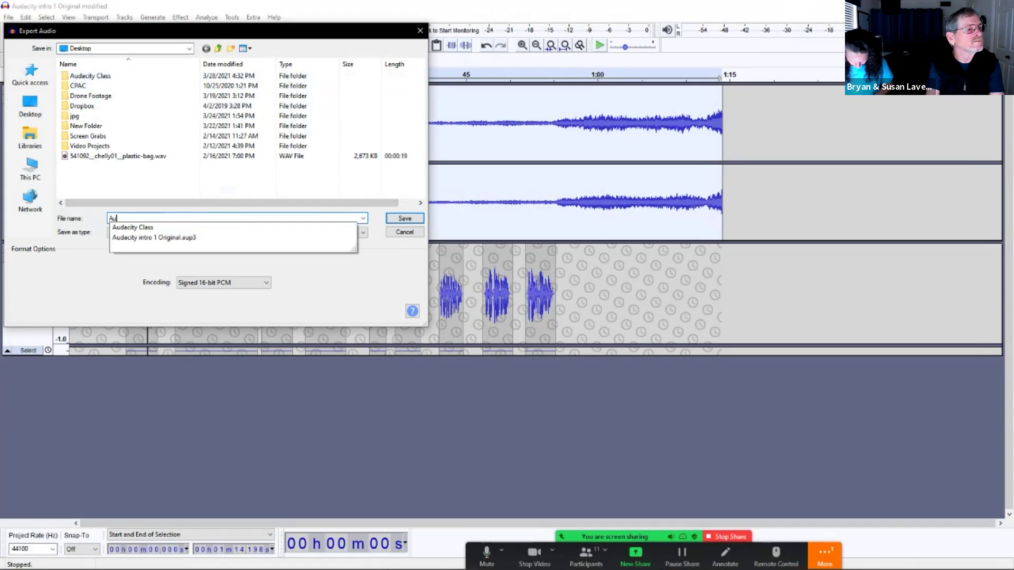
type("dacity C")
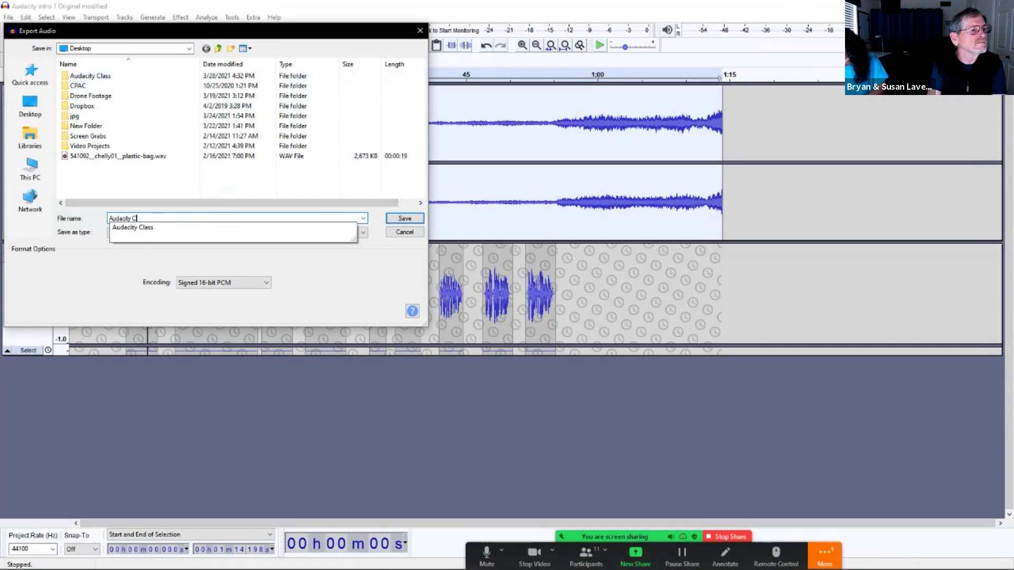
type("lass mixdown")
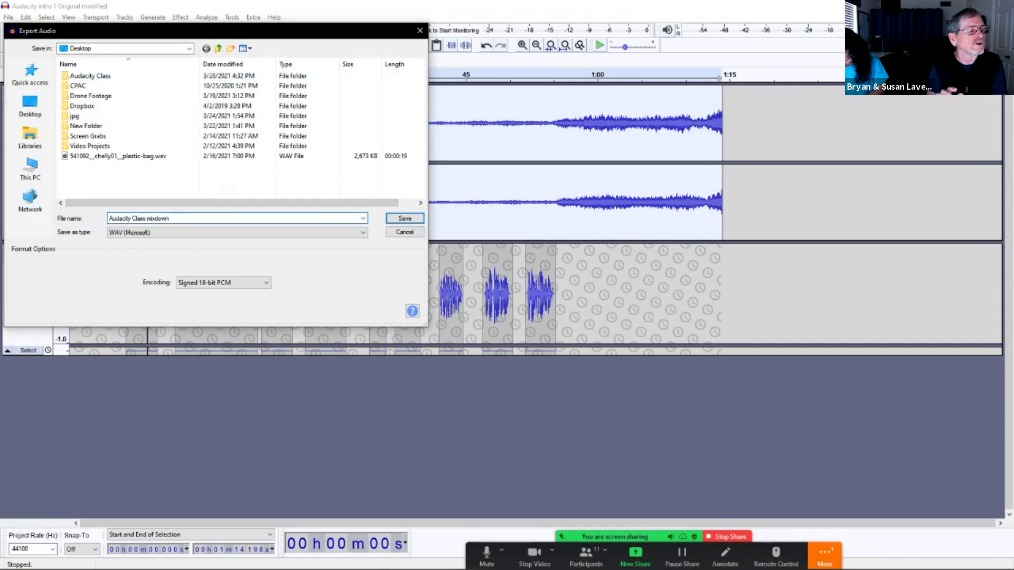
key("Return")
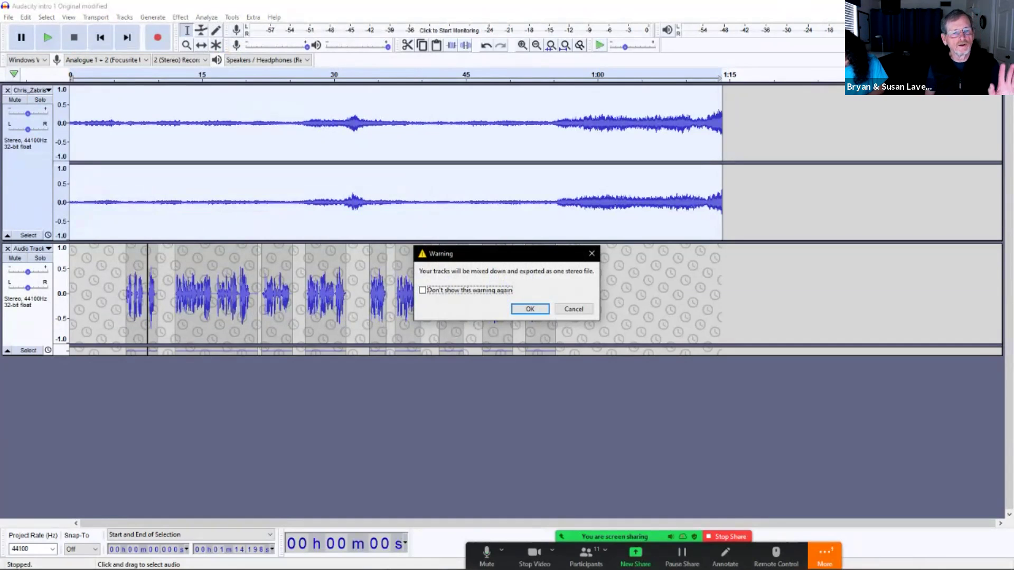
key("Return")
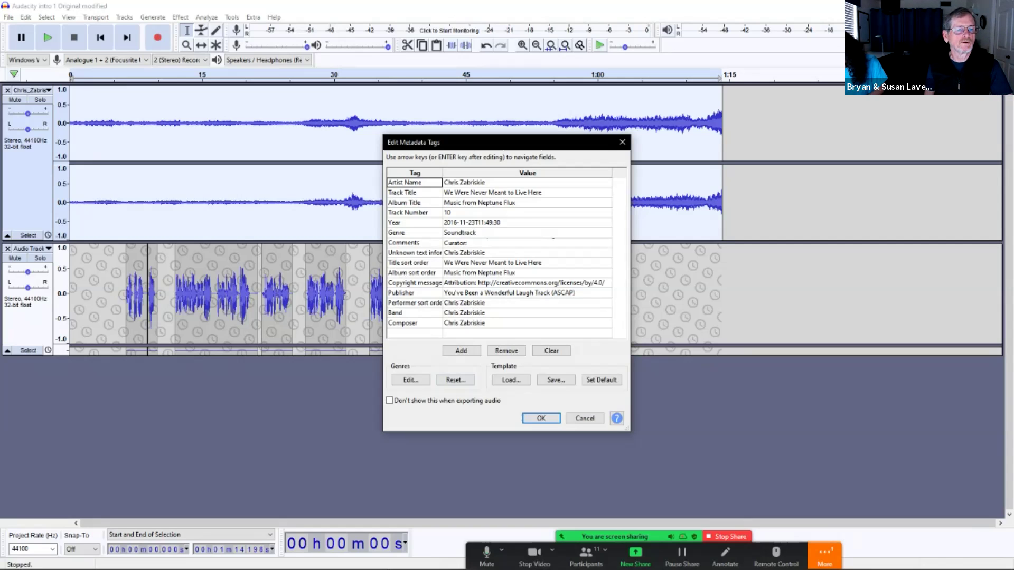
left_click(541, 418)
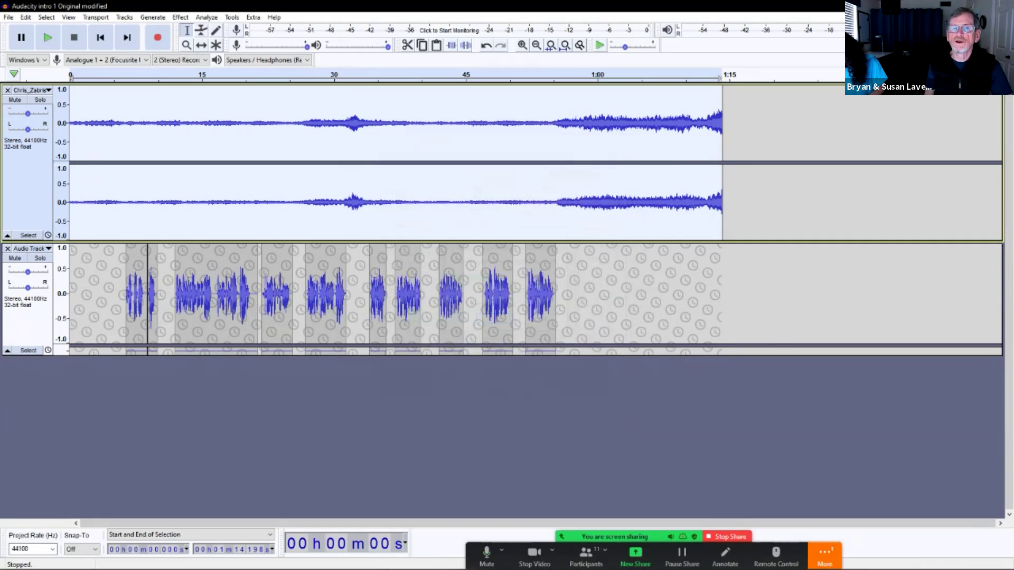
Switch to DaVinci Resolve and import Audacity Class Mixdown.wav from the Desktop's Audacity Class folder into the media pool
key("super+d")
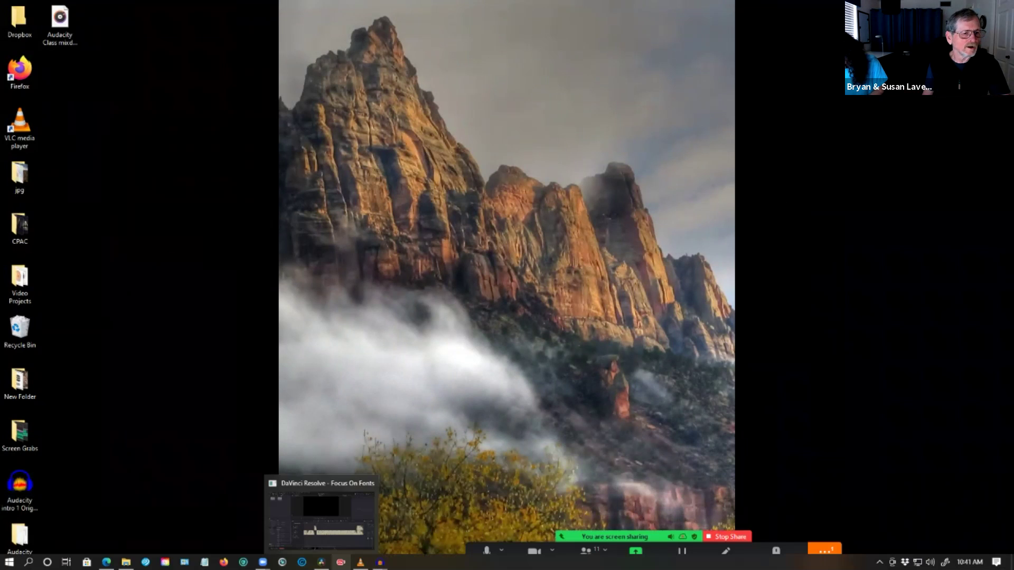
key("alt+Tab")
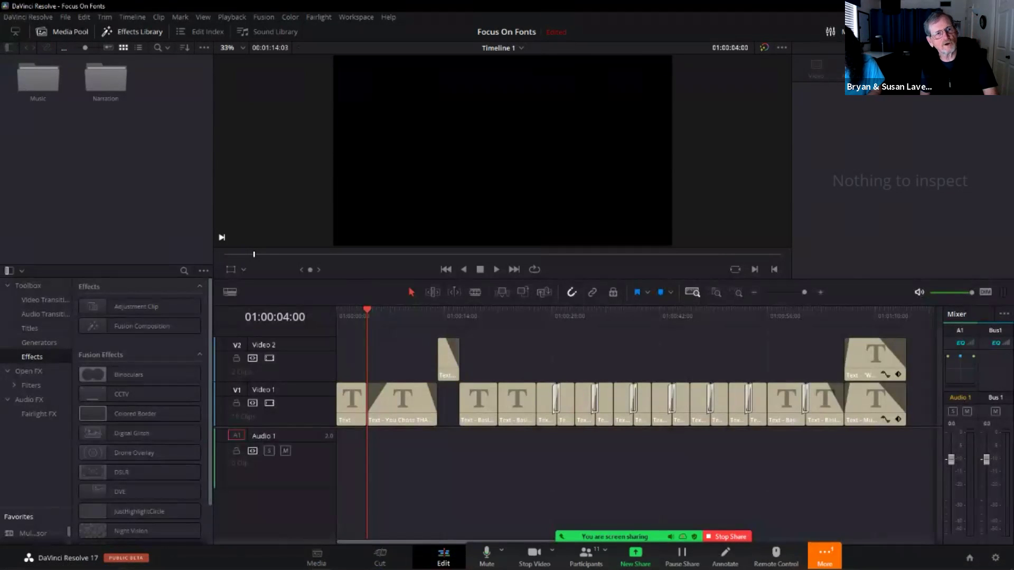
right_click(104, 146)
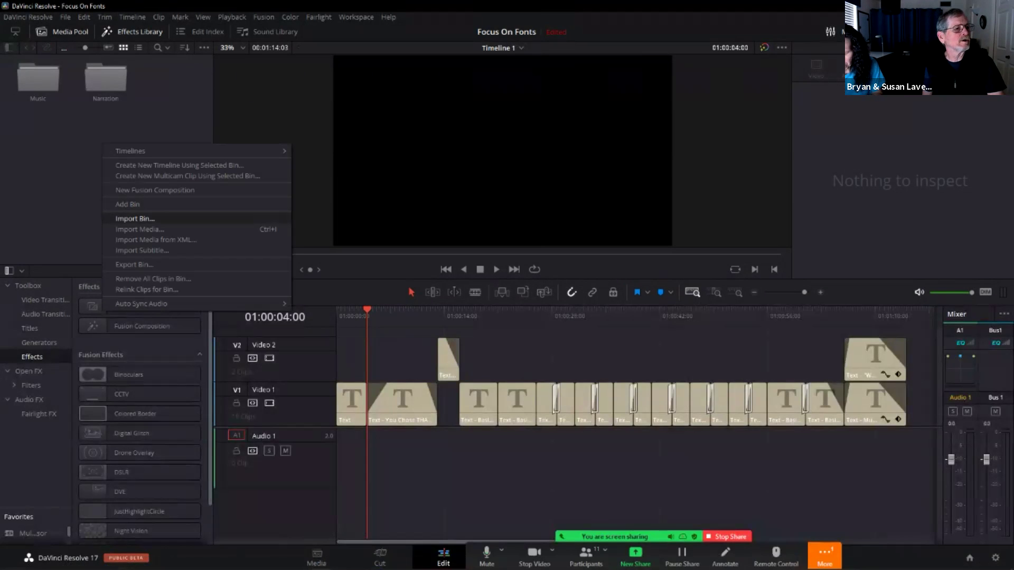
left_click(140, 229)
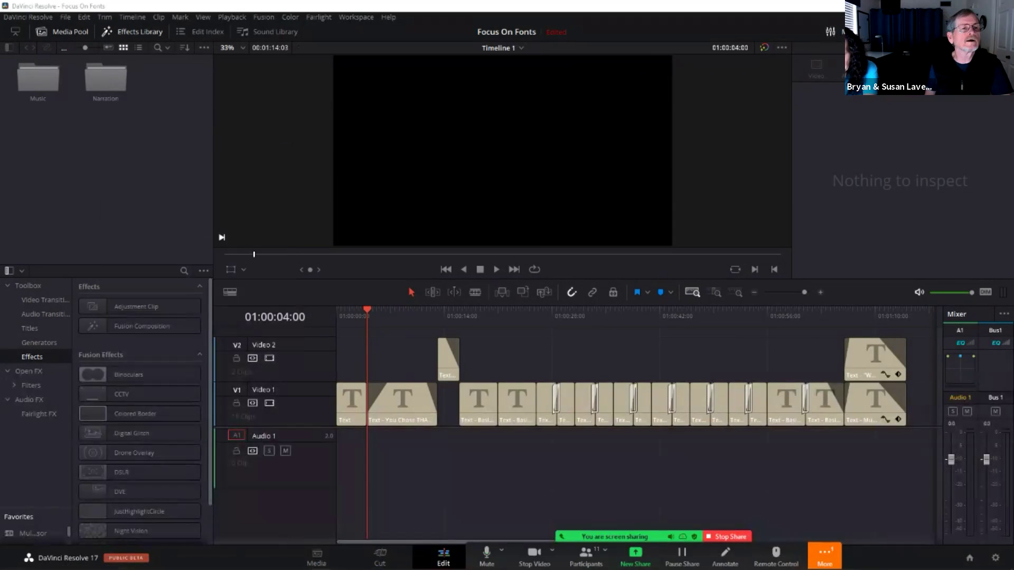
double_click(703, 108)
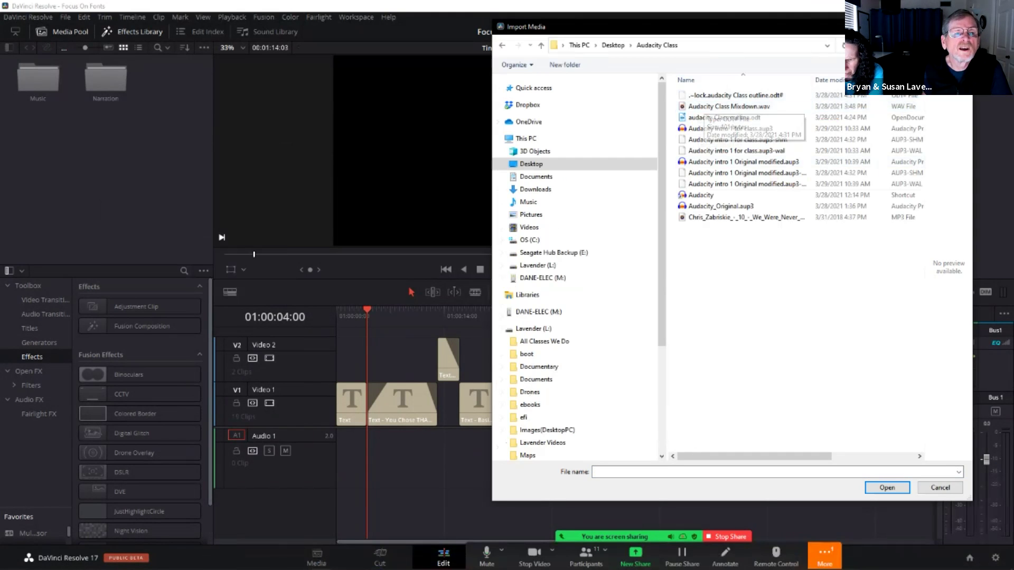
left_click(729, 106)
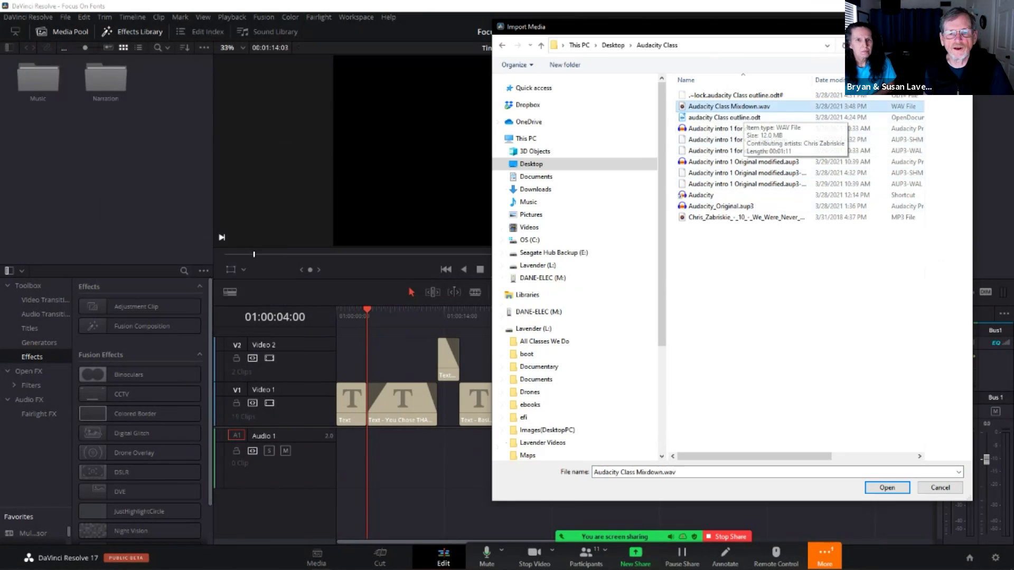
key("Return")
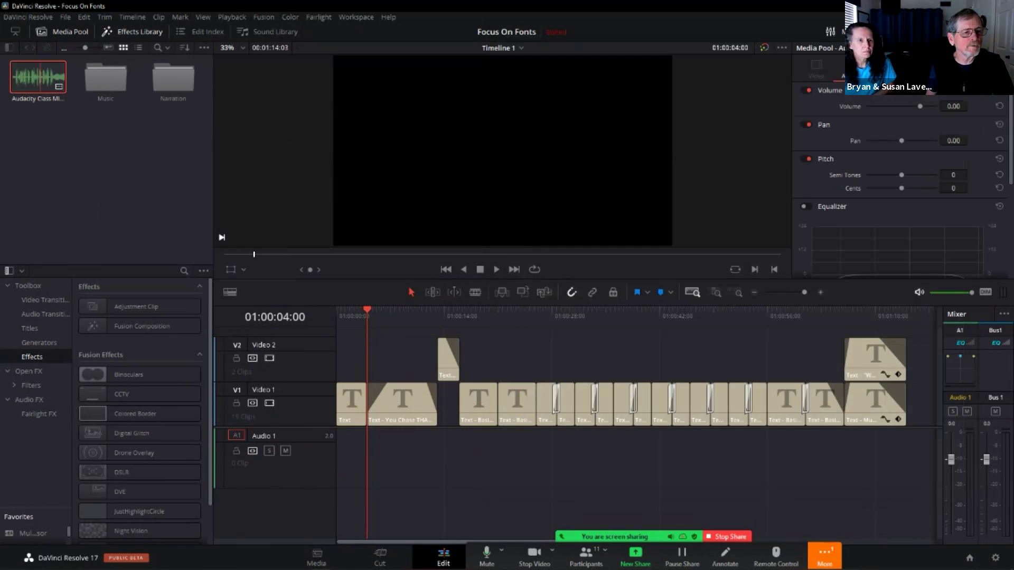
Place the mixdown on Audio 1 at 01:00:04:00 with a fade-out starting just after the last speech, and show the Deliver page
key("F10")
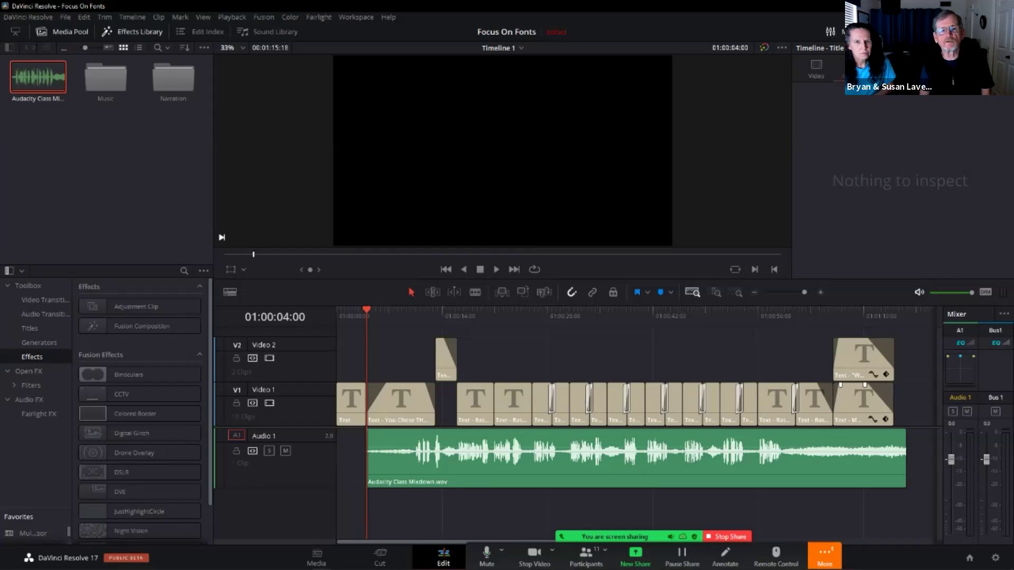
left_click_drag(904, 431, 798, 431)
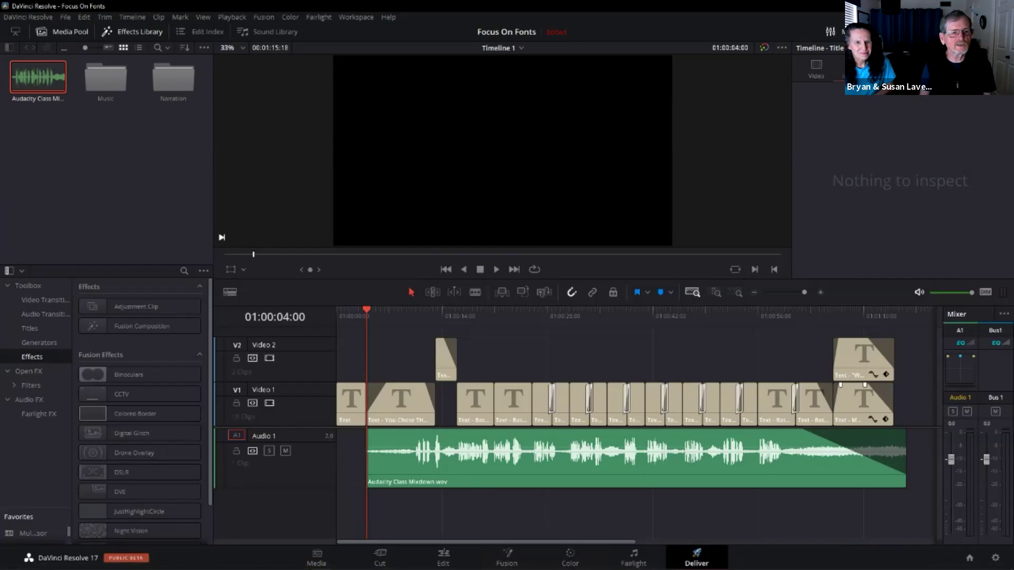
left_click(696, 557)
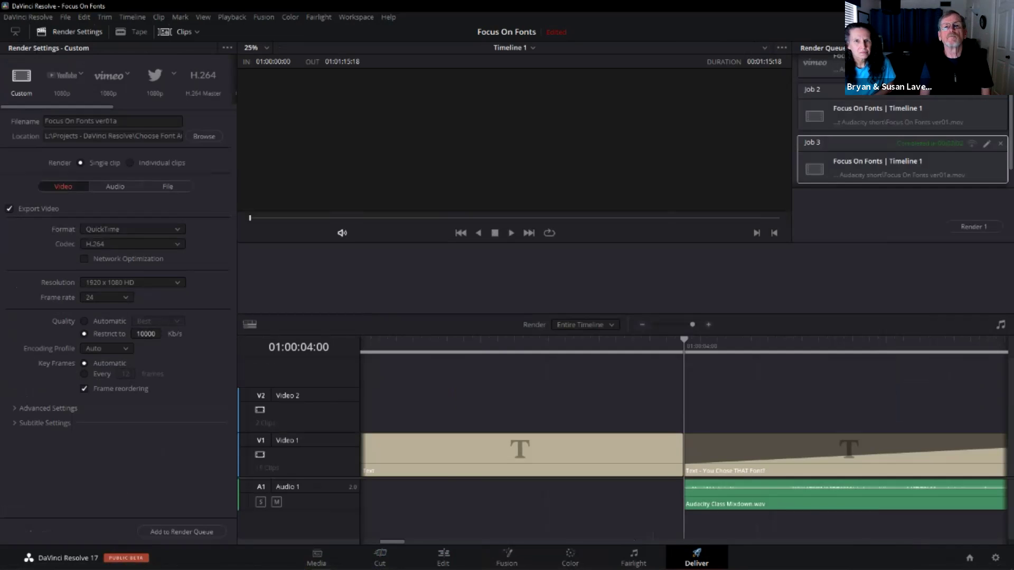
Switch to VLC media player and play the rendered video Focus On Fonts ver01a.mov in full screen
key("super+d")
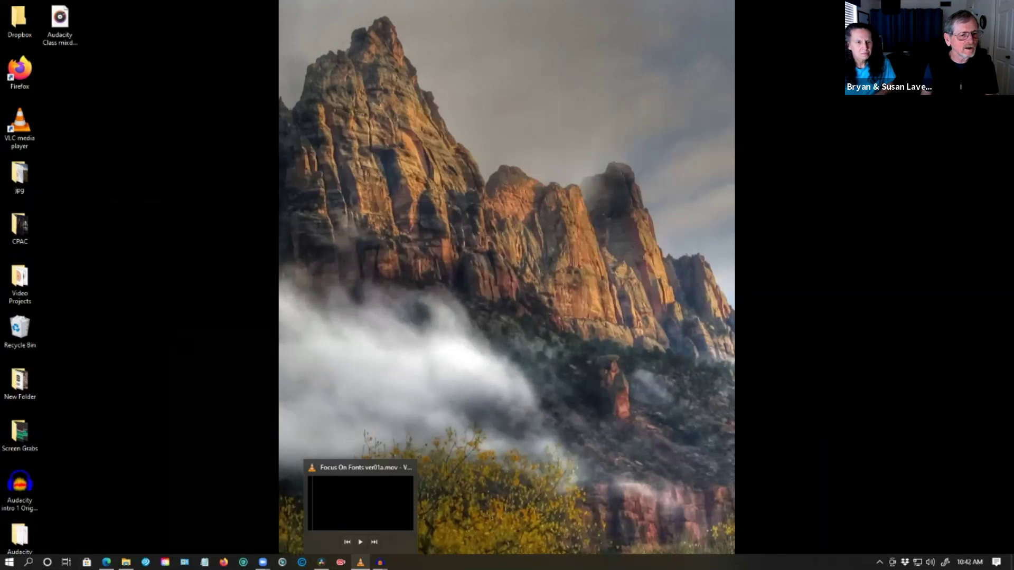
left_click(360, 562)
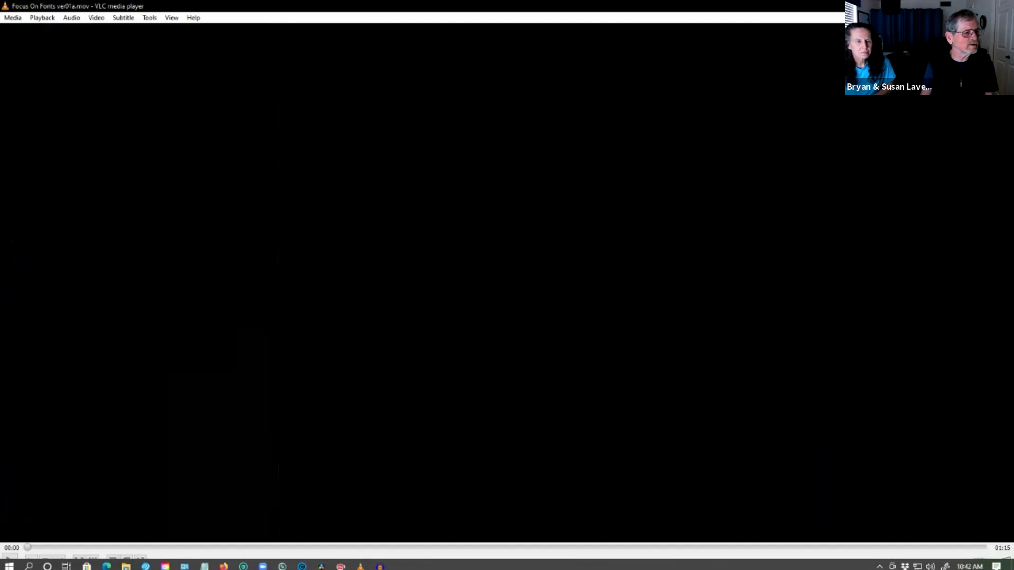
left_click(10, 561)
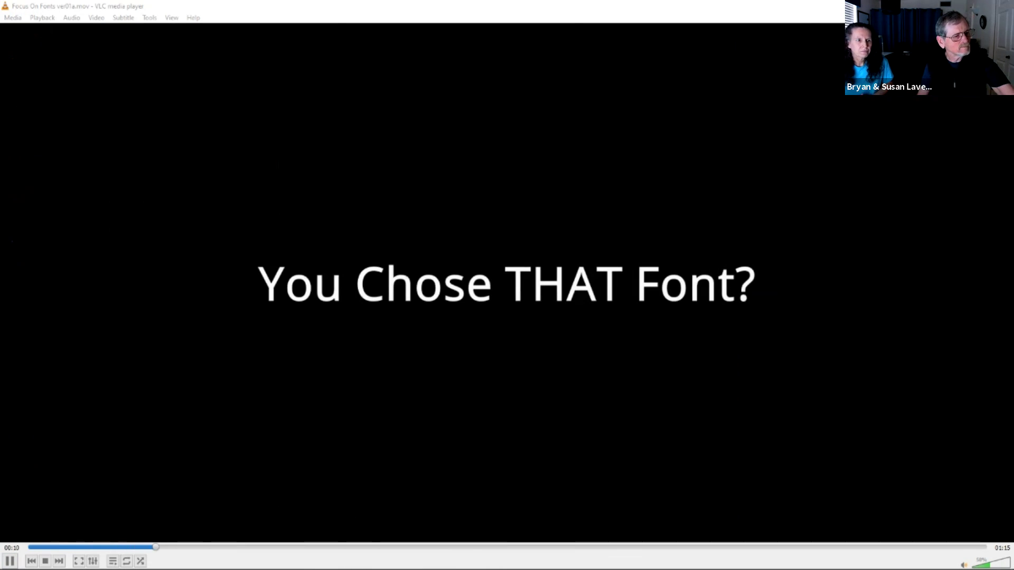
key("f")
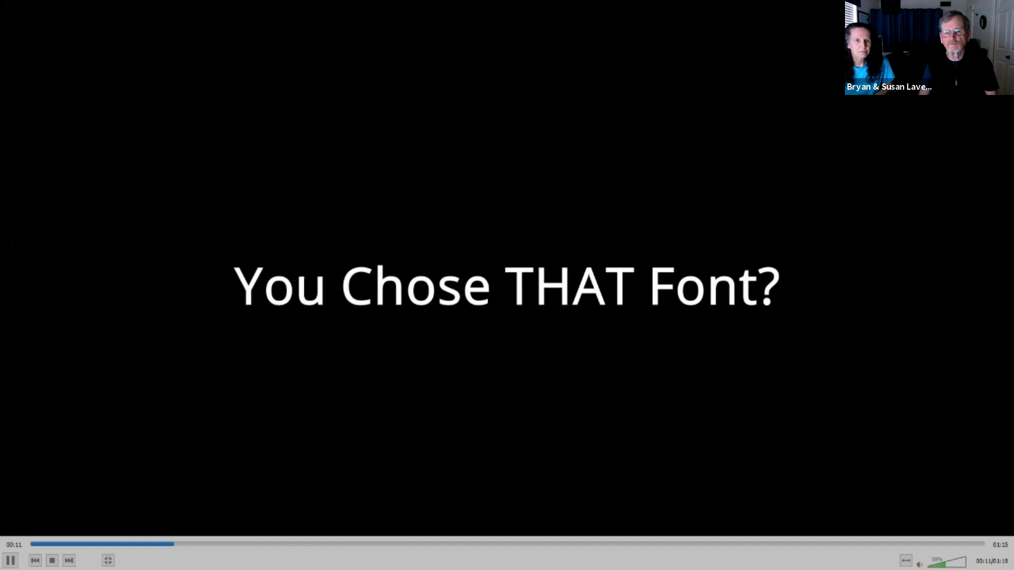